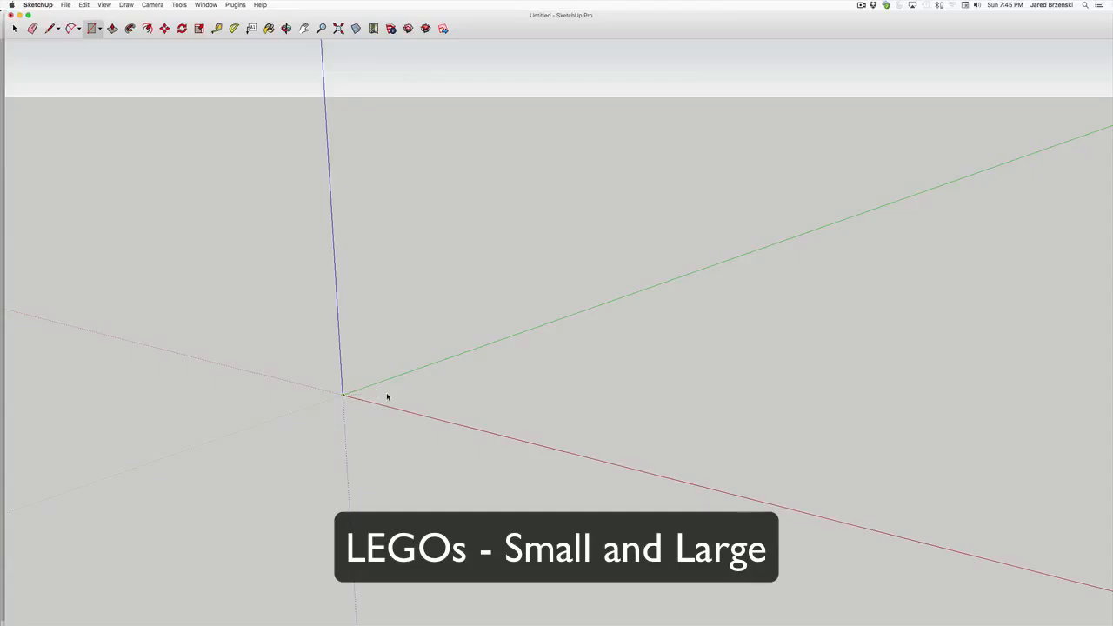
Draw a square on the ground plane from the origin and pull it up into a block.
{"action": "left_click", "coordinate": [339, 30]}
{"action": "middle_click_drag", "start_coordinate": [600, 287], "coordinate": [777, 385]}
{"action": "key", "text": "p"}
{"action": "left_click", "coordinate": [530, 322]}
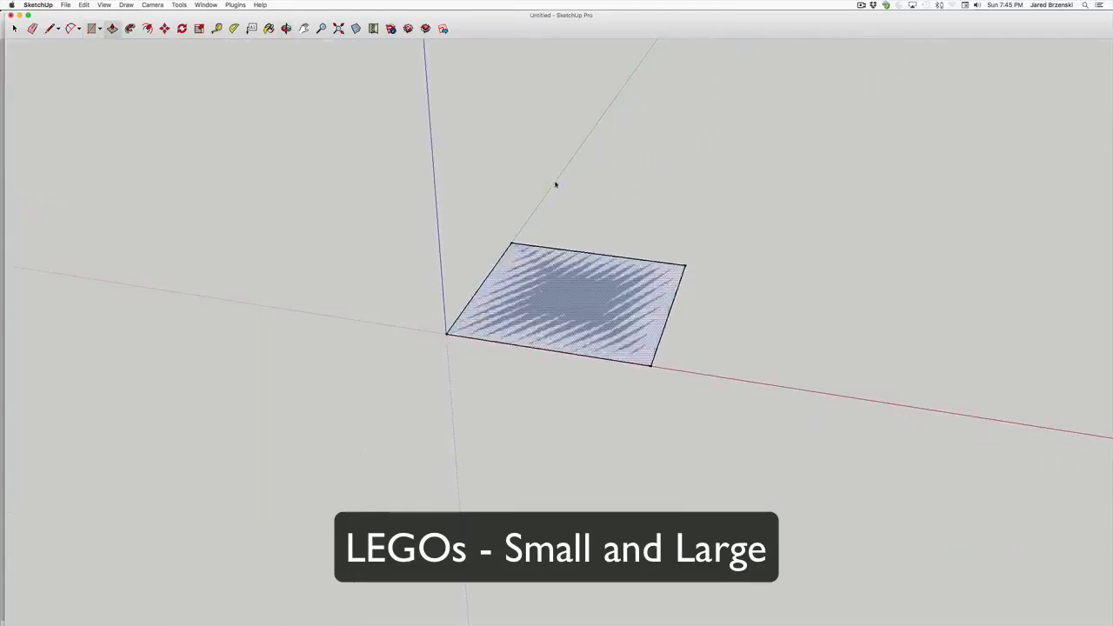
{"action": "left_click", "coordinate": [556, 177]}
{"action": "double_click", "coordinate": [556, 176]}
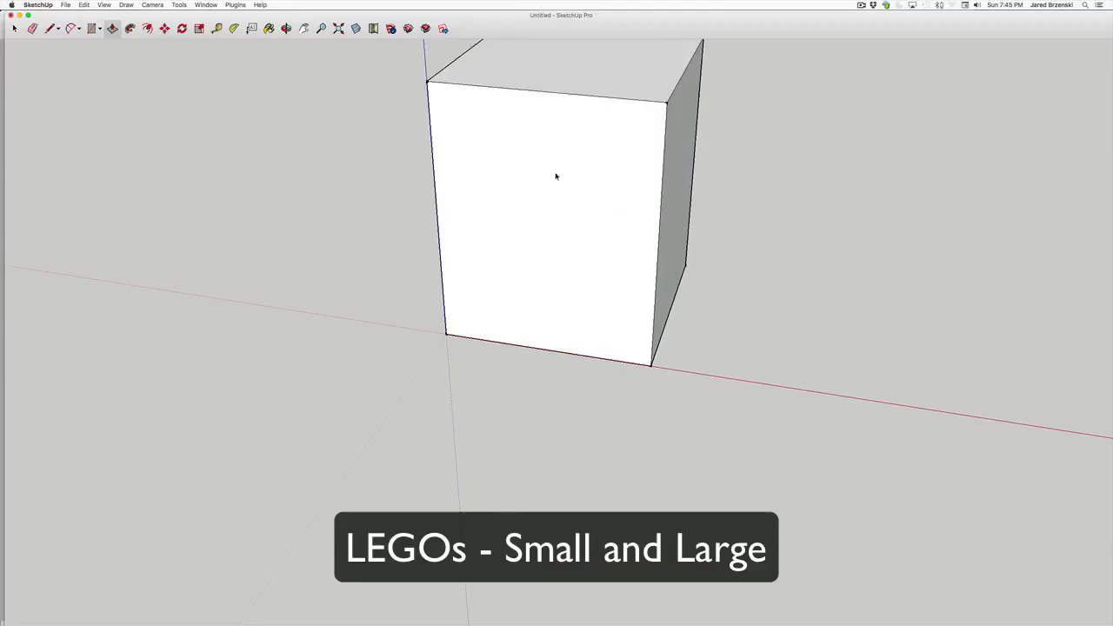
{"action": "scroll", "coordinate": [647, 176], "scroll_direction": "down", "scroll_amount": 2}
{"action": "middle_click_drag", "start_coordinate": [646, 176], "coordinate": [497, 267]}
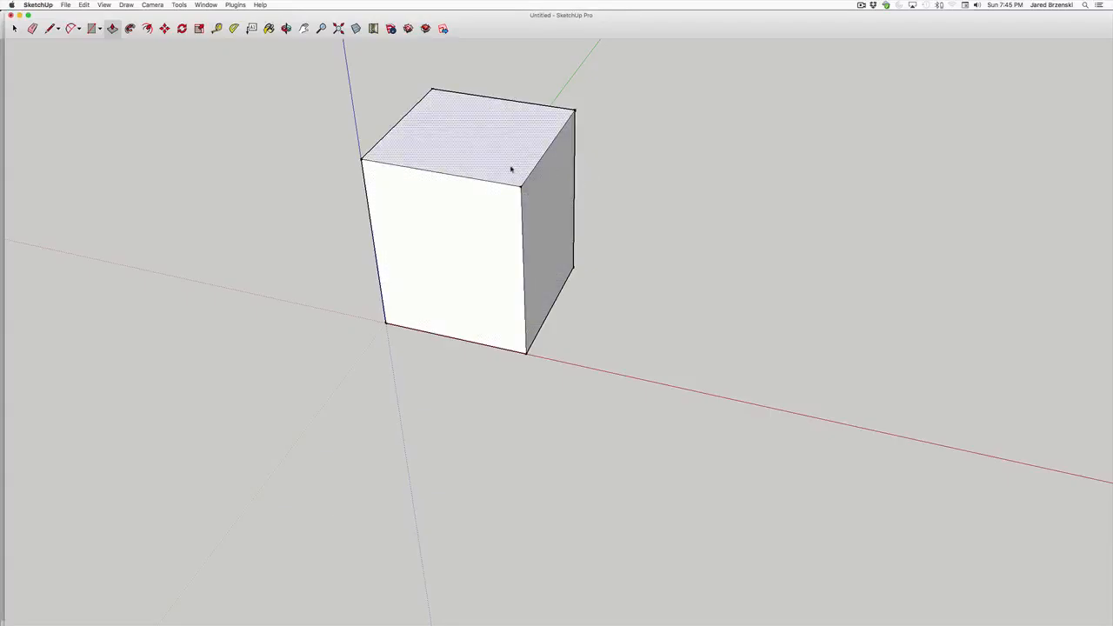
Draw a diagonal across the block's top face and a circle centred on the diagonal's midpoint.
{"action": "key", "text": "l"}
{"action": "left_click", "coordinate": [573, 113]}
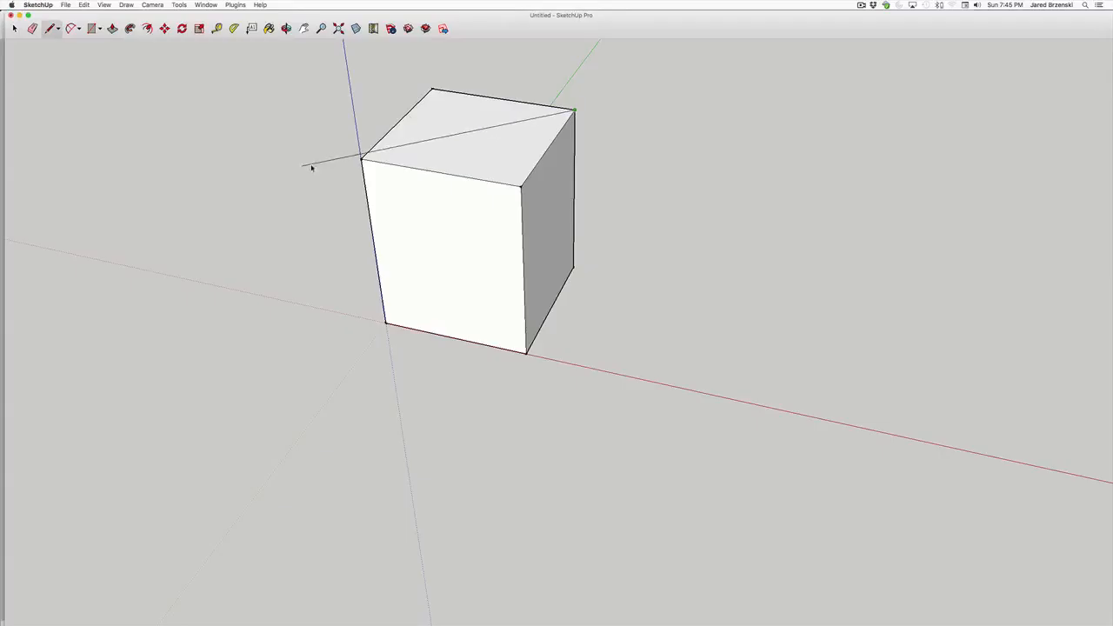
{"action": "left_click", "coordinate": [362, 159]}
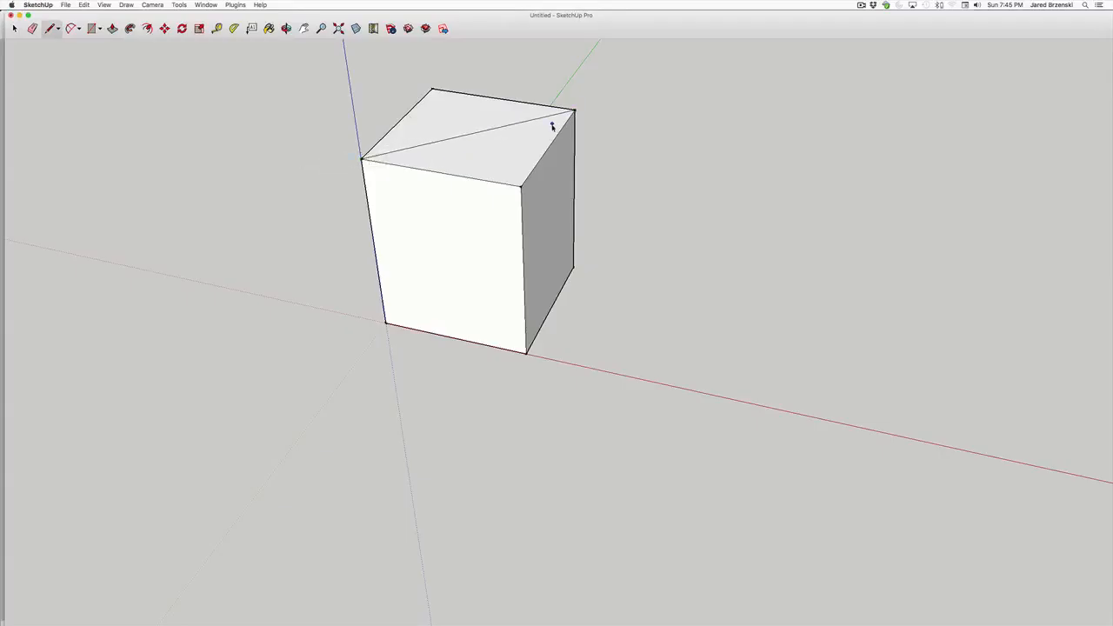
{"action": "key", "text": "c"}
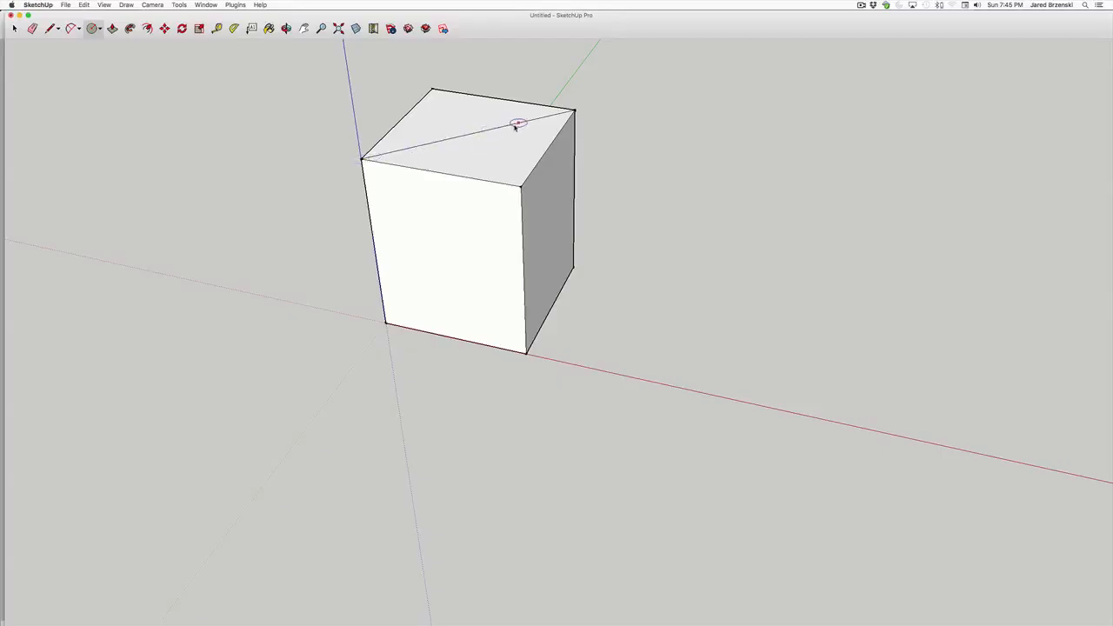
{"action": "left_click", "coordinate": [471, 133]}
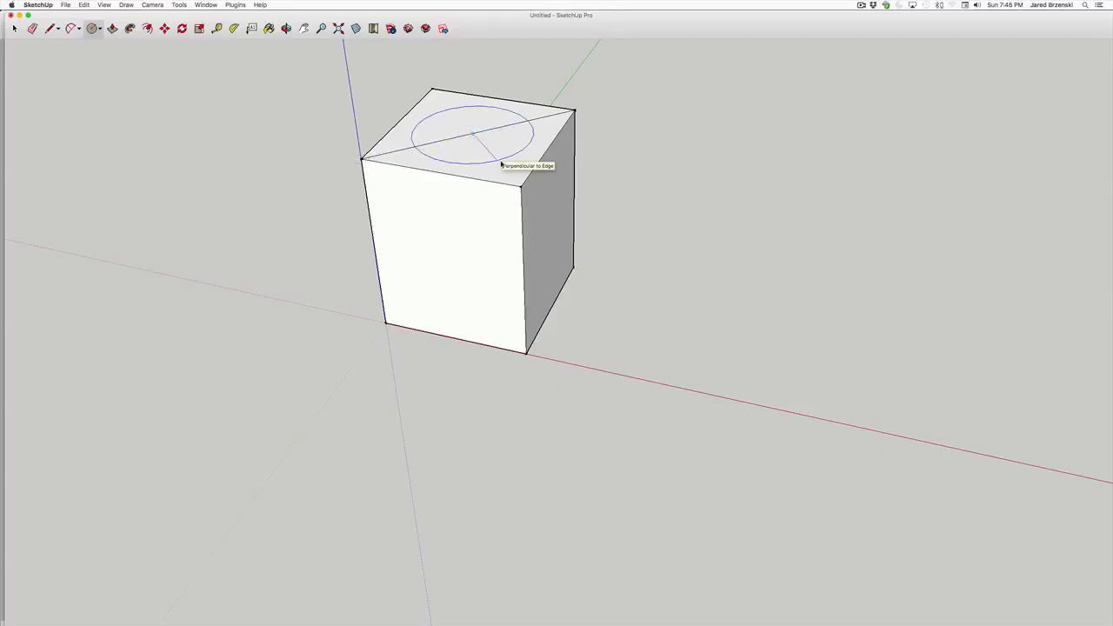
{"action": "left_click", "coordinate": [501, 164]}
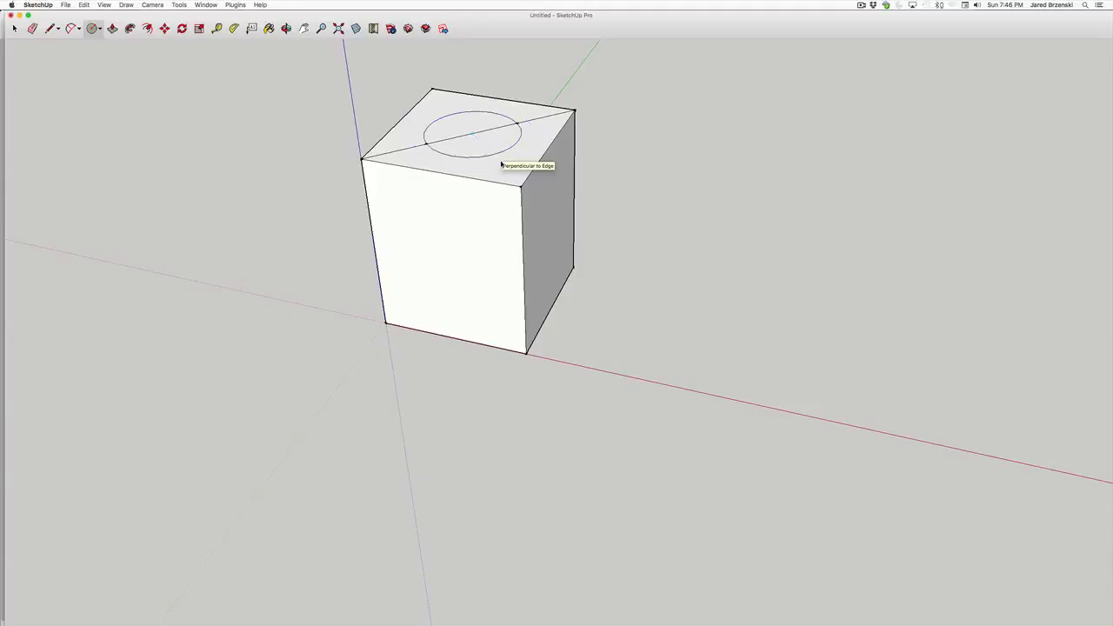
Erase the diagonal's segments from the top face and pull the circle up into a short round stud.
{"action": "key", "text": "space"}
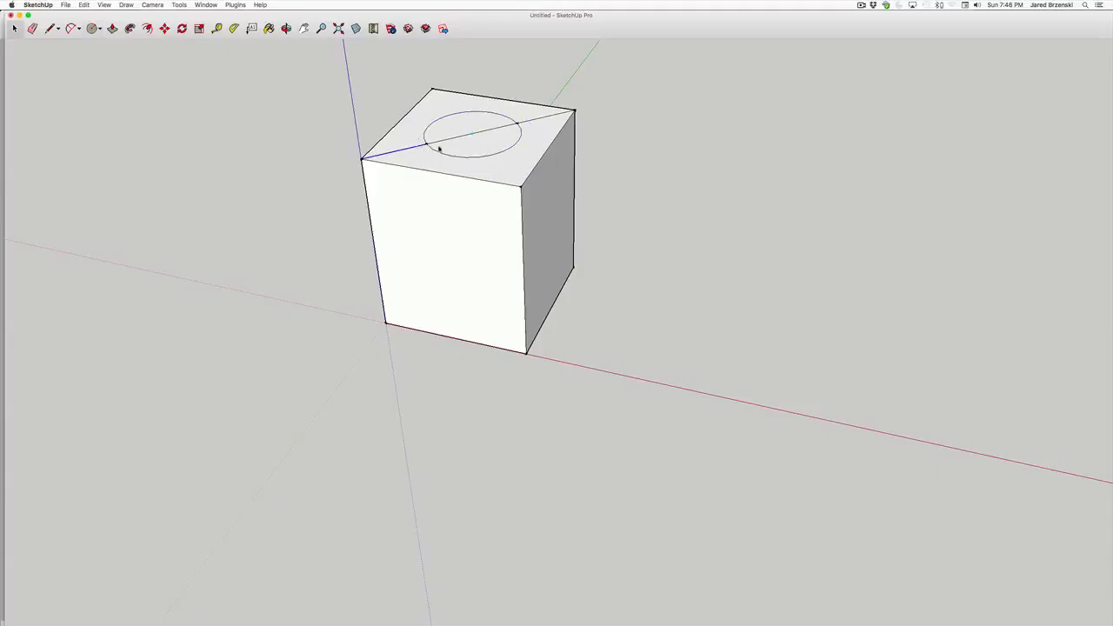
{"action": "left_click", "coordinate": [447, 141]}
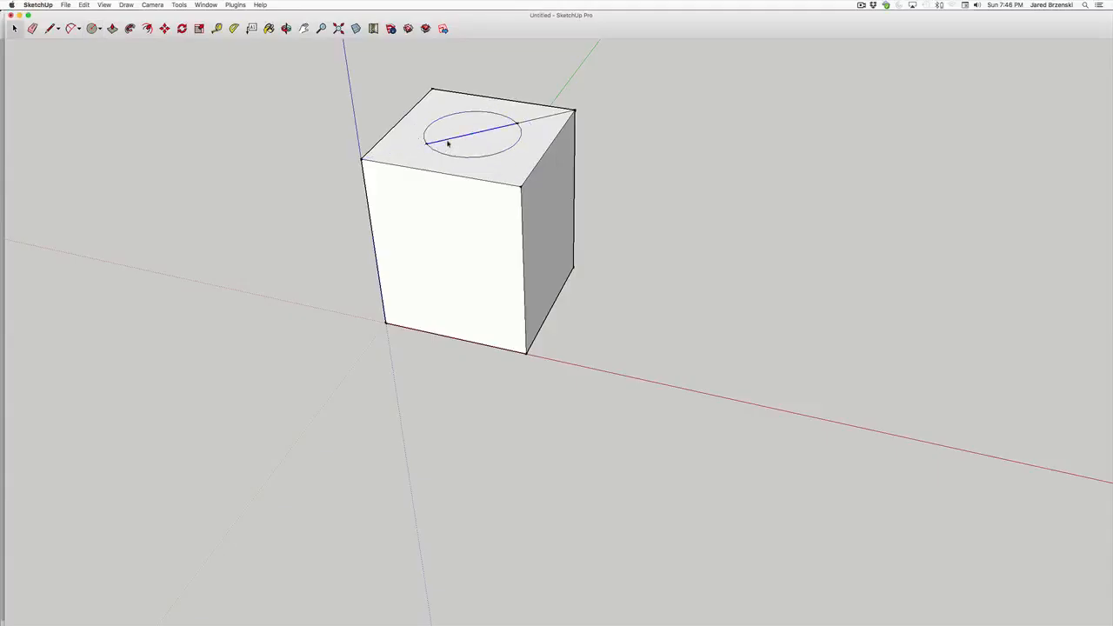
{"action": "key", "text": "Delete"}
{"action": "left_click", "coordinate": [547, 119]}
{"action": "key", "text": "Delete"}
{"action": "key", "text": "p"}
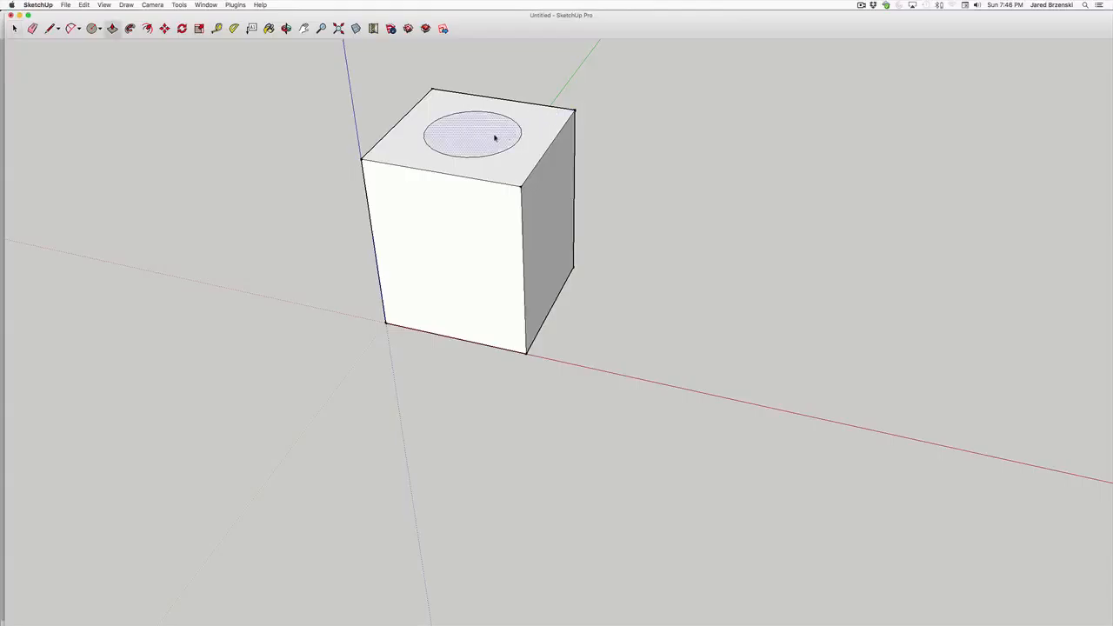
{"action": "left_click_drag", "start_coordinate": [495, 124], "coordinate": [494, 111]}
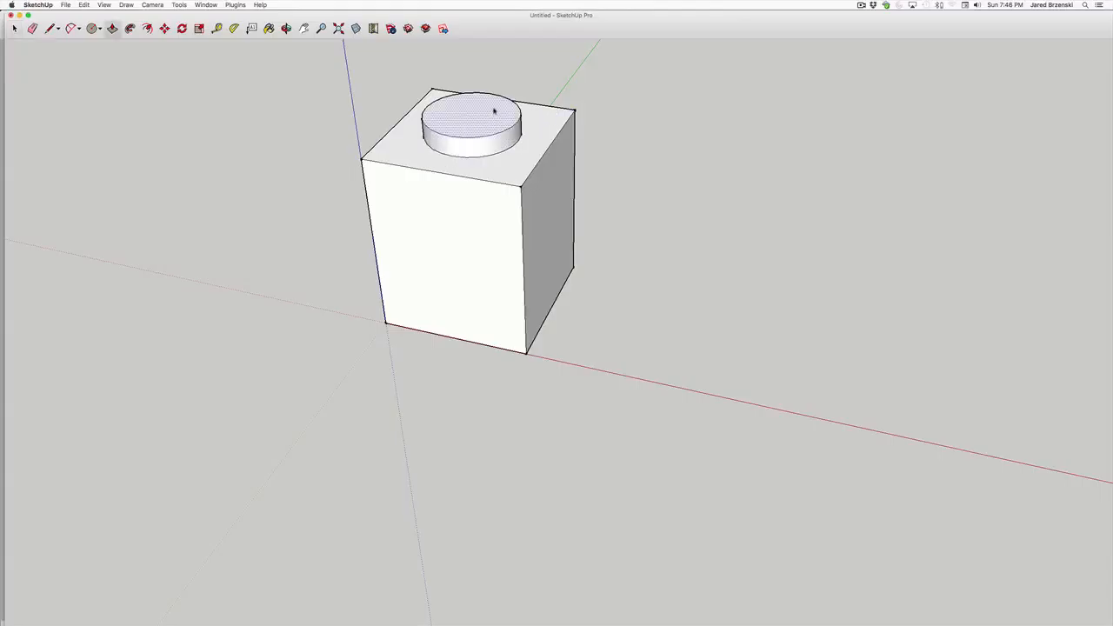
Offset the outline of the block's bottom face inward and push the inner square in to hollow out the block.
{"action": "middle_click_drag", "start_coordinate": [574, 203], "coordinate": [505, 280]}
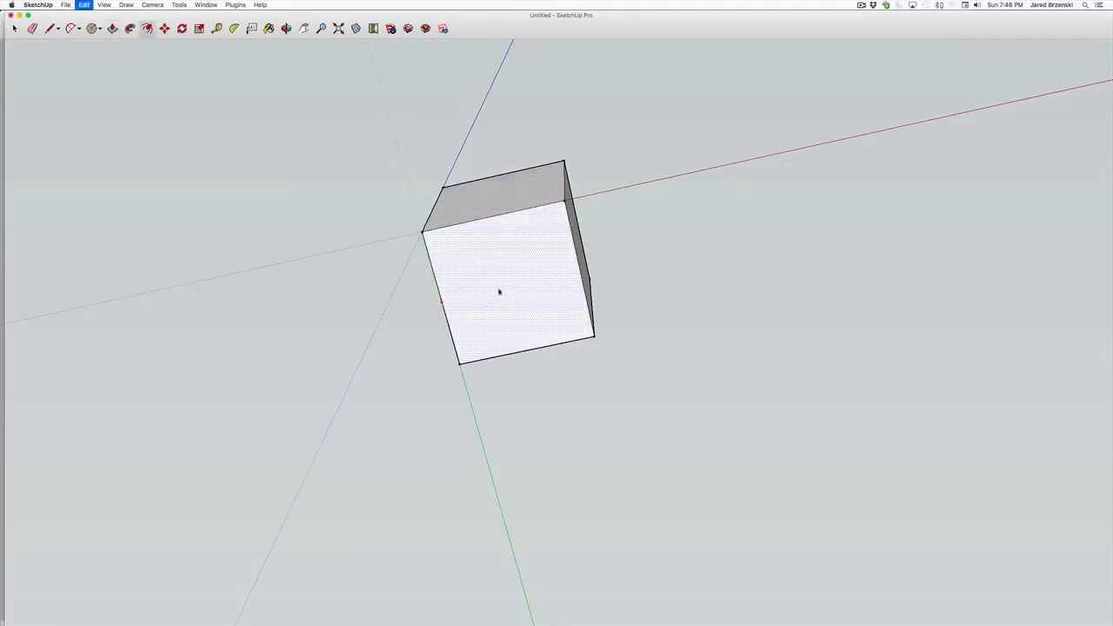
{"action": "left_click", "coordinate": [510, 285]}
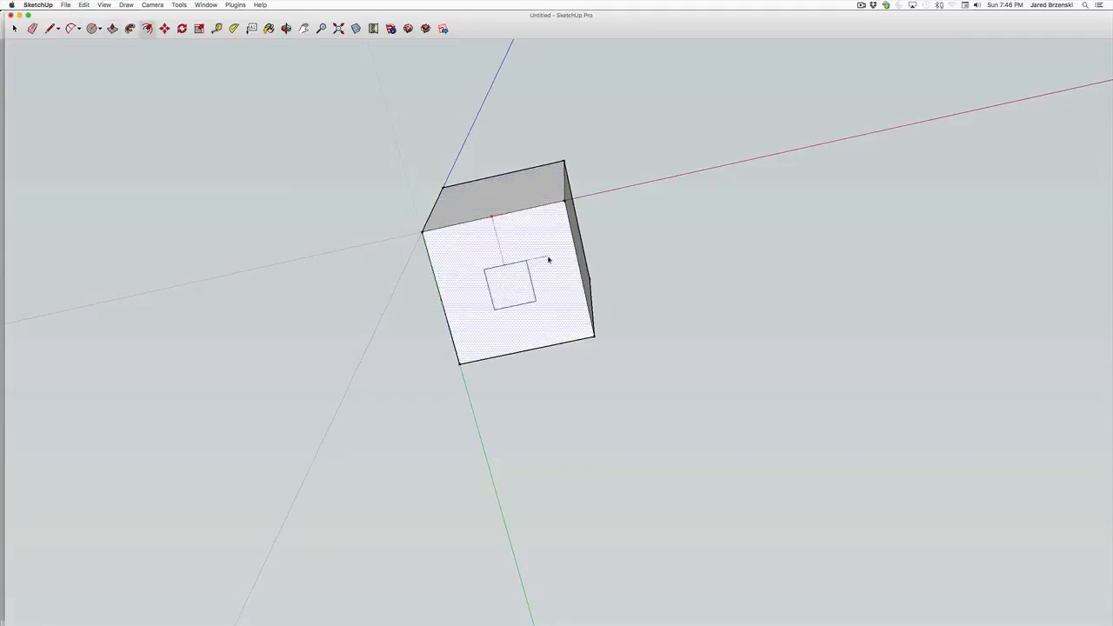
{"action": "left_click", "coordinate": [550, 256]}
{"action": "key", "text": "p"}
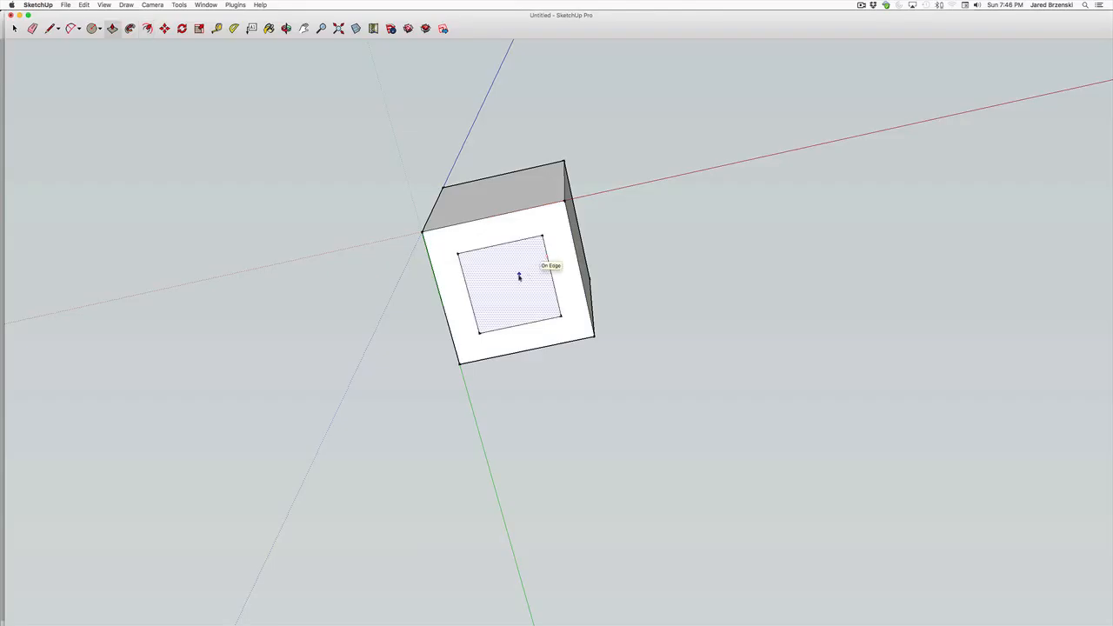
{"action": "left_click", "coordinate": [536, 302]}
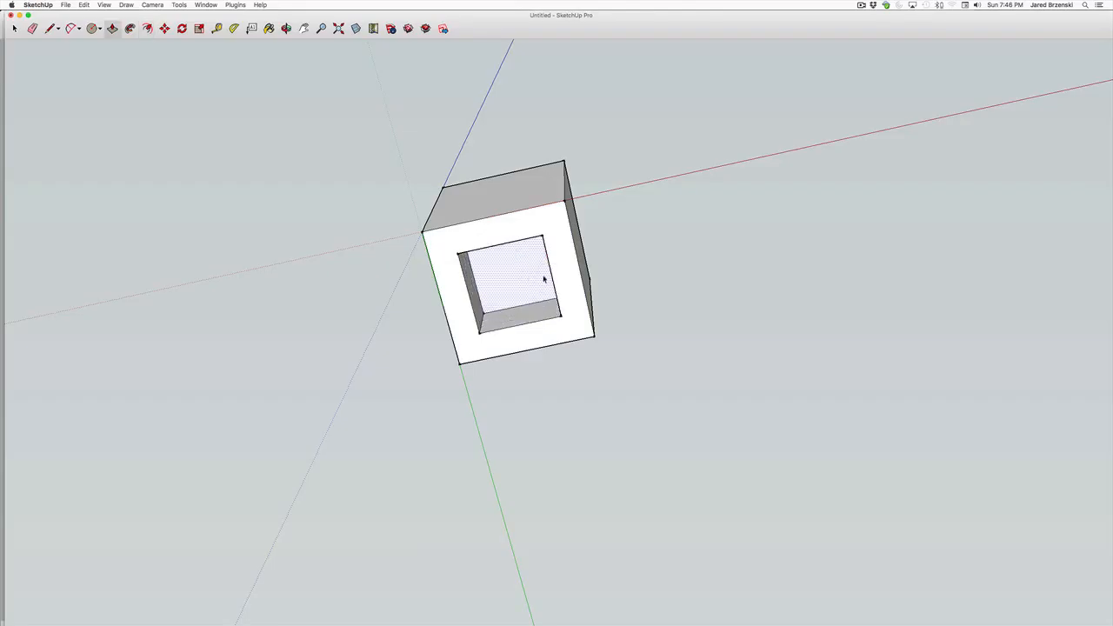
{"action": "left_click", "coordinate": [552, 206]}
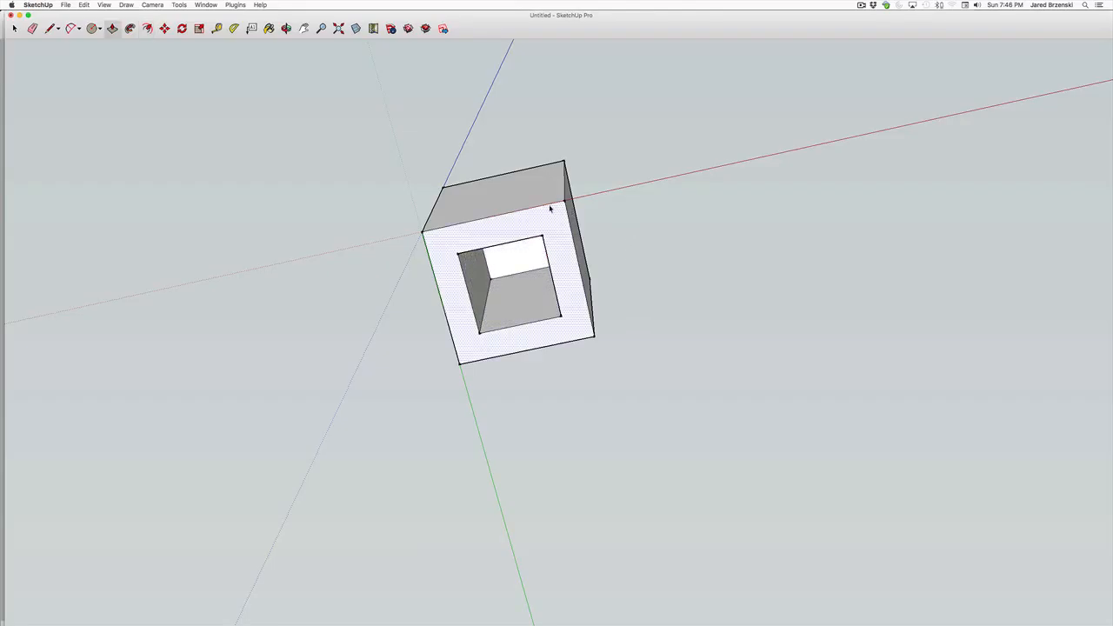
Display the studded block in the X-ray face style.
{"action": "middle_click_drag", "start_coordinate": [551, 206], "coordinate": [757, 412]}
{"action": "left_click", "coordinate": [100, 5]}
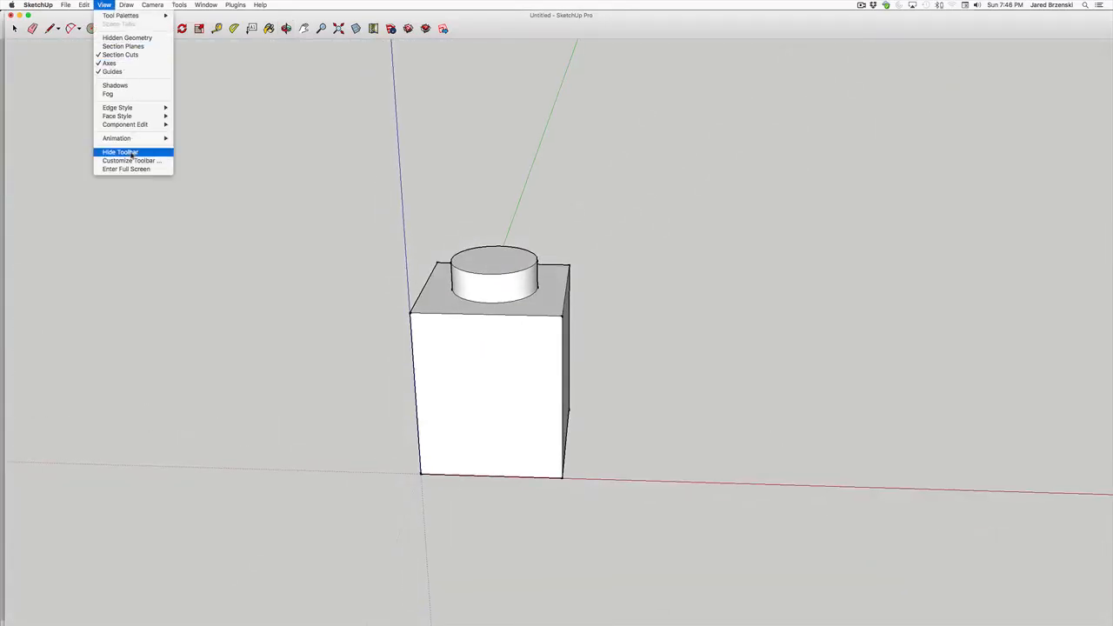
{"action": "mouse_move", "coordinate": [141, 119]}
{"action": "left_click", "coordinate": [205, 118]}
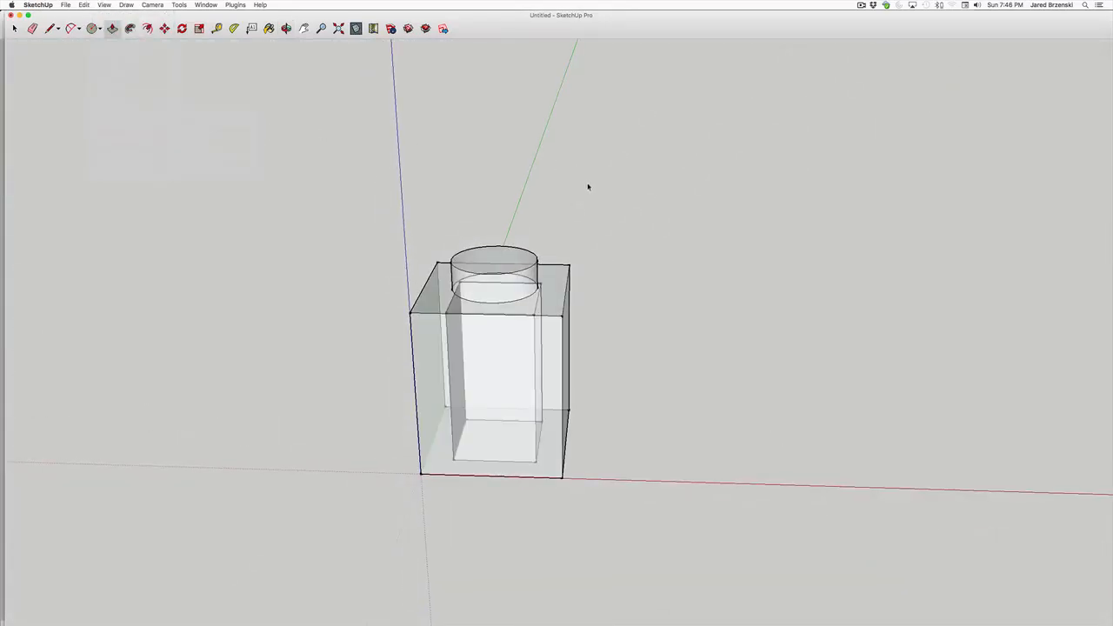
Examine from above and from the front how the round stud lines up with the square cavity inside the block.
{"action": "middle_click_drag", "start_coordinate": [585, 186], "coordinate": [542, 248]}
{"action": "key", "text": "o"}
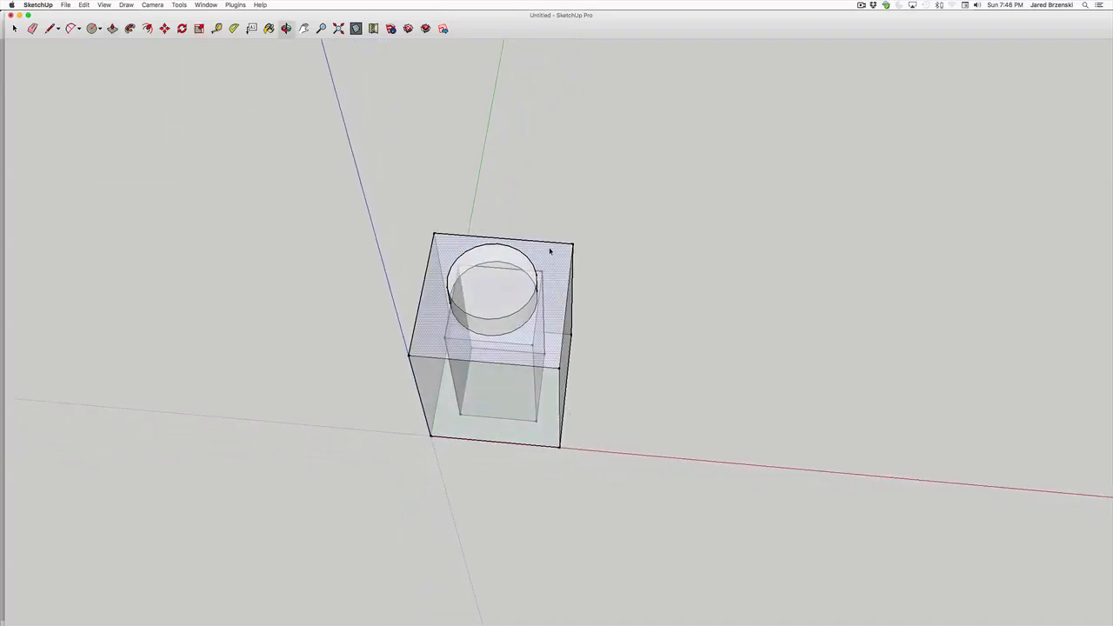
{"action": "left_click_drag", "start_coordinate": [541, 249], "coordinate": [569, 334]}
{"action": "middle_click_drag", "start_coordinate": [569, 334], "coordinate": [579, 420]}
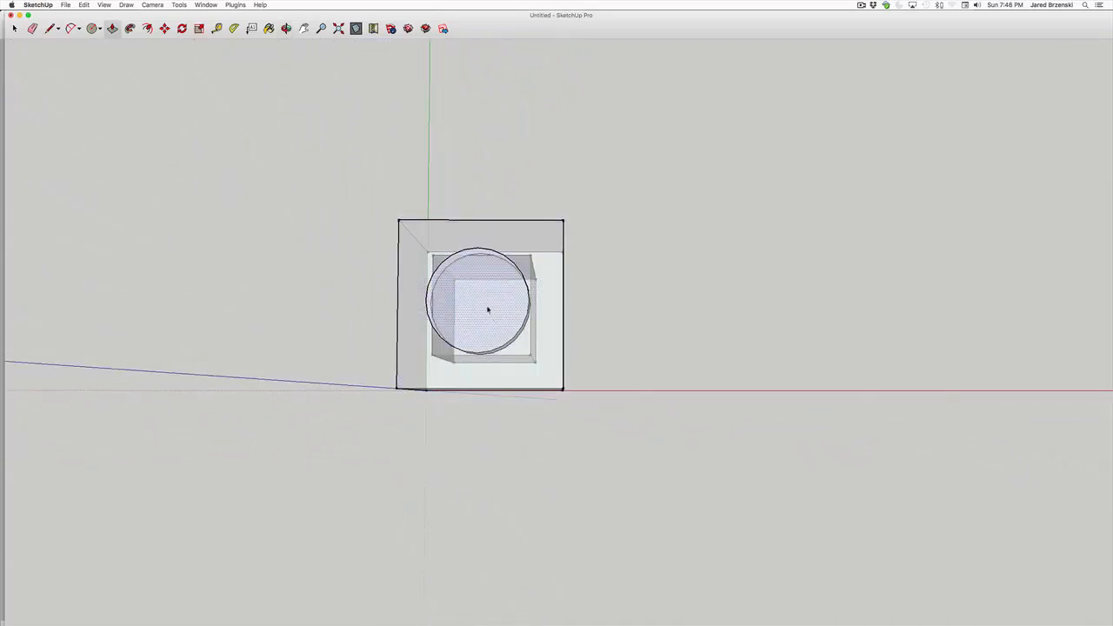
{"action": "middle_click_drag", "start_coordinate": [488, 307], "coordinate": [569, 381]}
{"action": "key", "text": "p"}
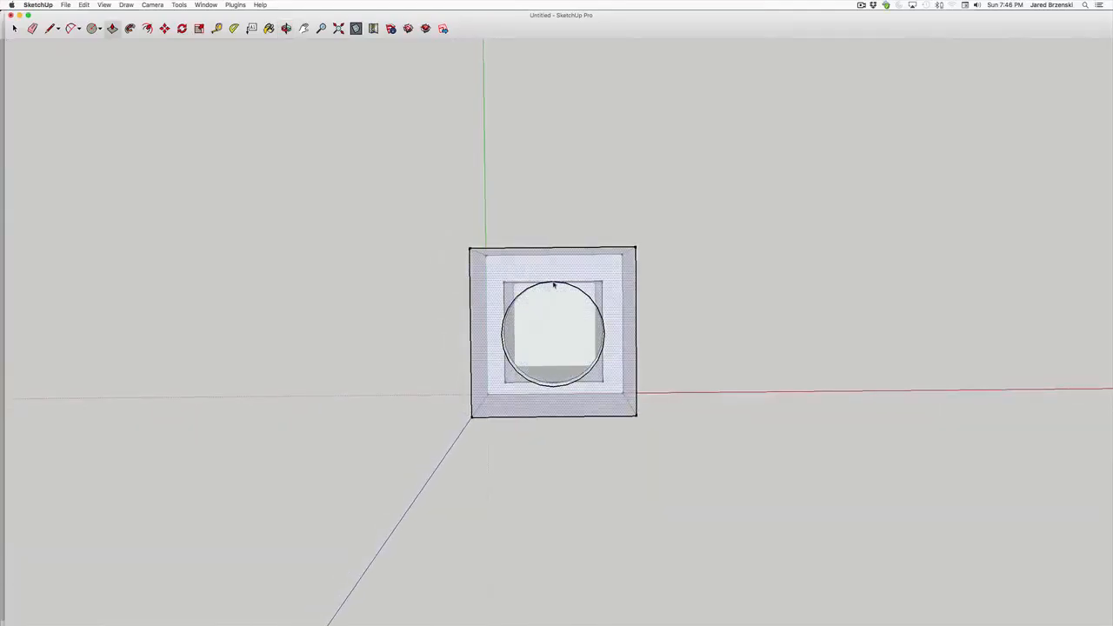
{"action": "key", "text": "space"}
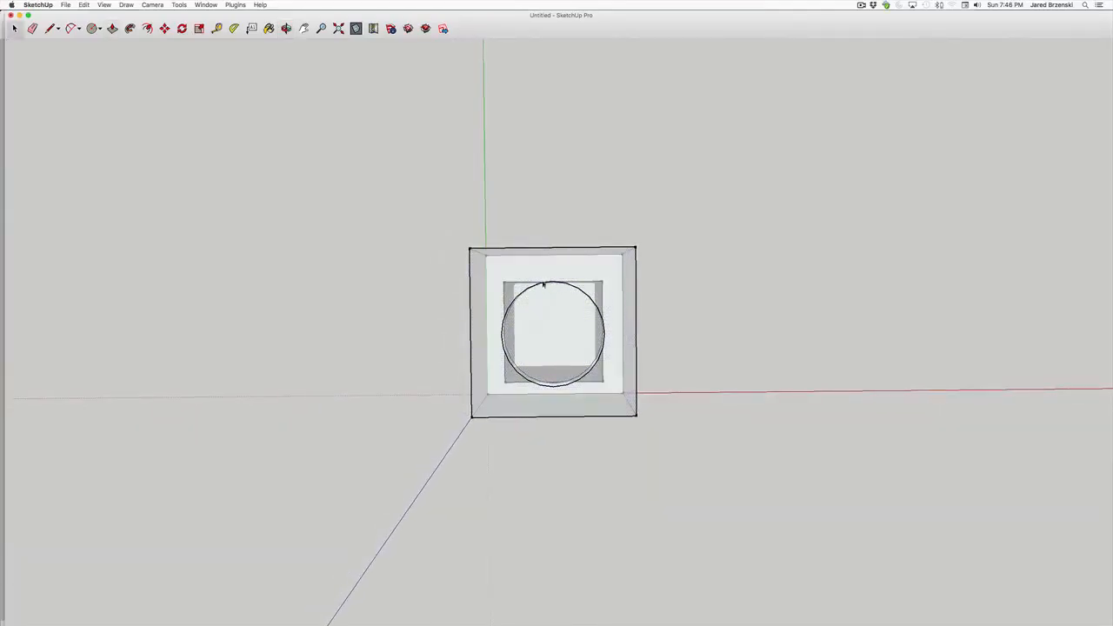
{"action": "middle_click_drag", "start_coordinate": [505, 344], "coordinate": [574, 365]}
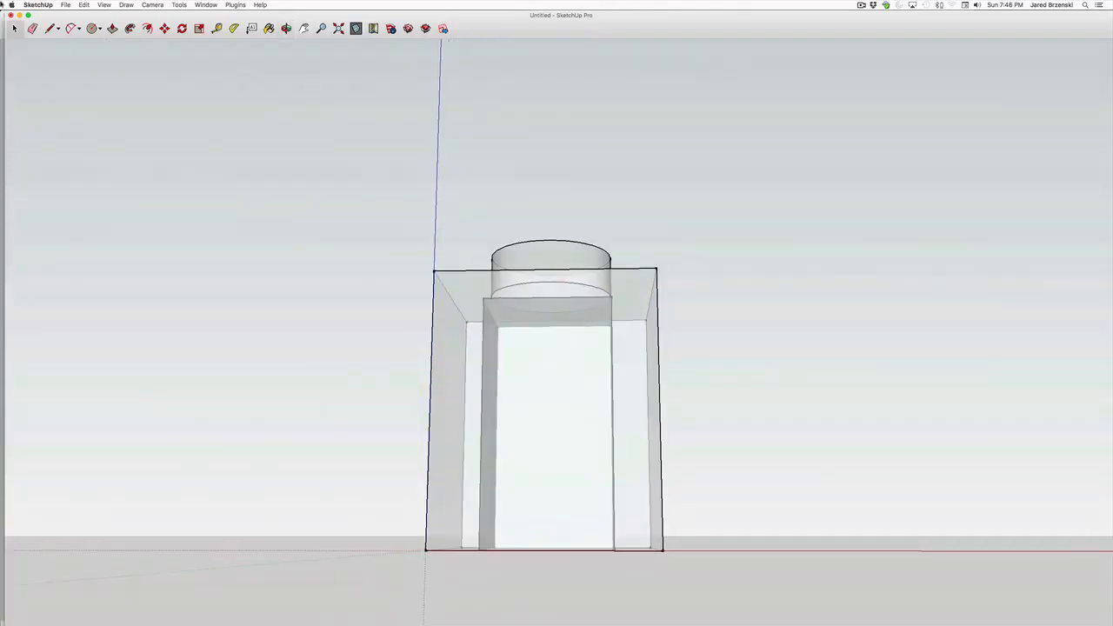
Turn the X-ray face style off to show the block's faces as opaque.
{"action": "left_click", "coordinate": [110, 5]}
{"action": "left_click", "coordinate": [788, 231]}
{"action": "middle_click_drag", "start_coordinate": [788, 232], "coordinate": [526, 302]}
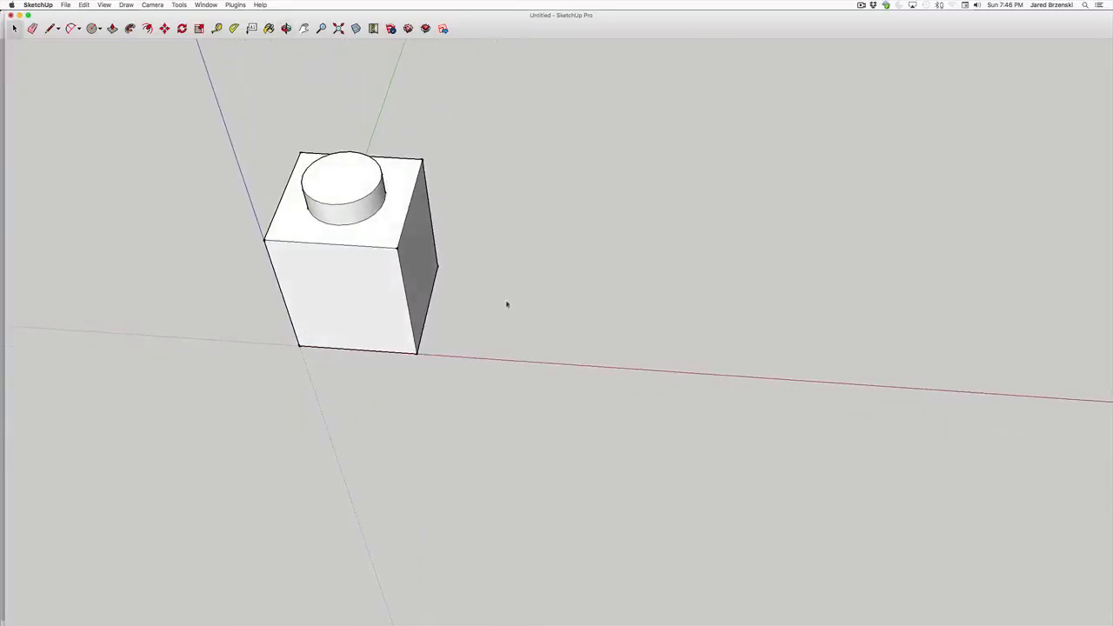
Draw a longer rectangle on the ground along the red axis beside the first block and pull it up into a box.
{"action": "key", "text": "r"}
{"action": "left_click", "coordinate": [466, 364]}
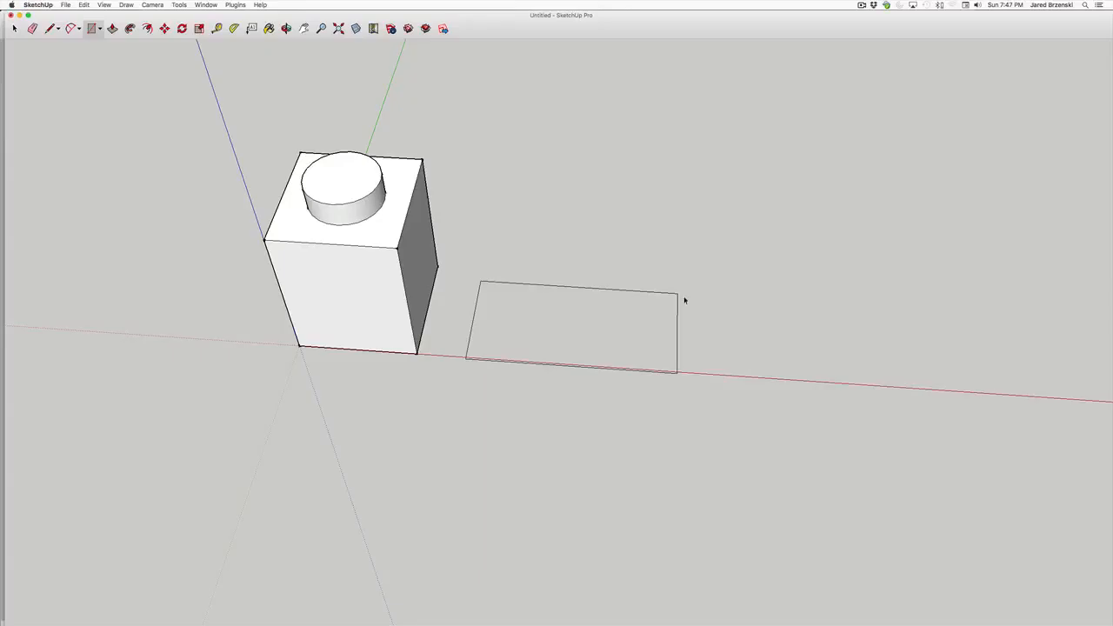
{"action": "key", "text": "Return"}
{"action": "key", "text": "p"}
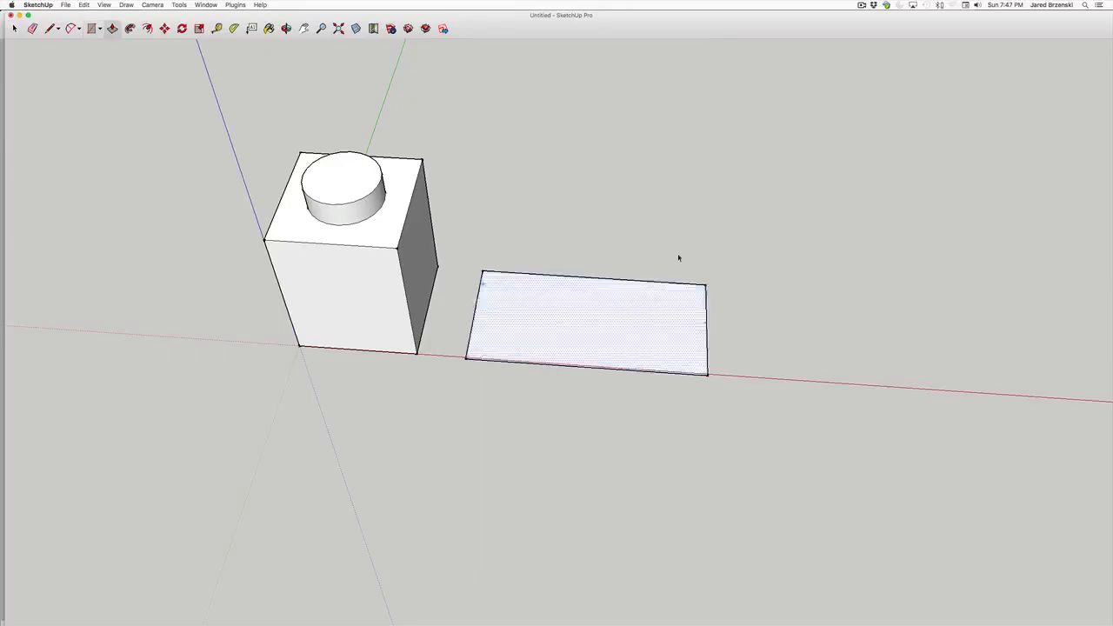
{"action": "left_click", "coordinate": [667, 283]}
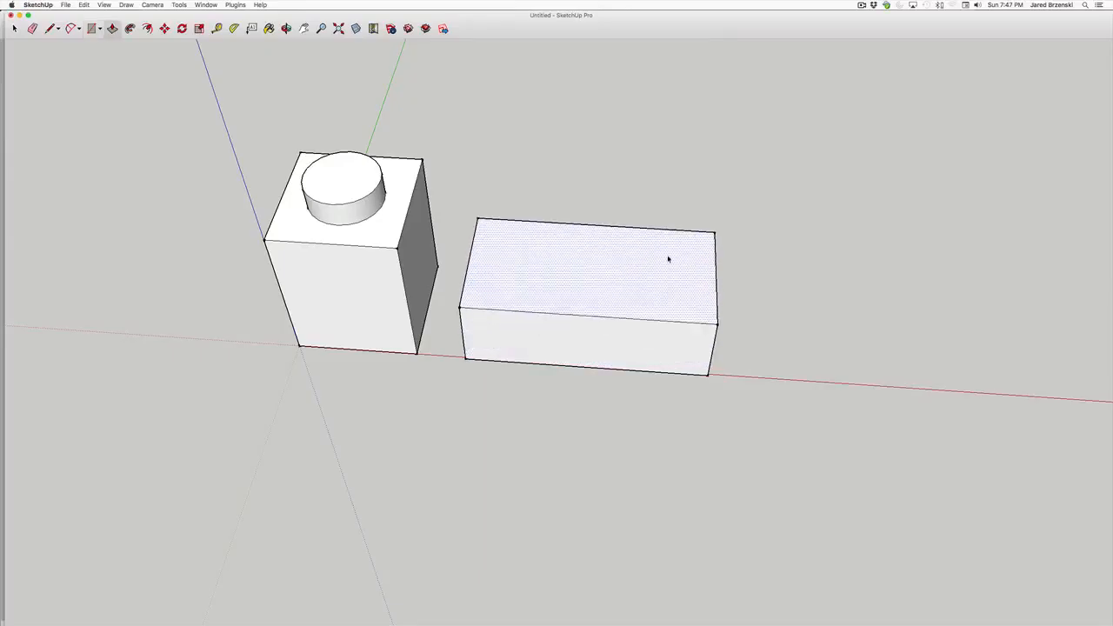
{"action": "key", "text": "Return"}
Place a Tape Measure guide across the middle of the long box's top face, parallel to its short edges.
{"action": "middle_click_drag", "start_coordinate": [669, 259], "coordinate": [614, 251]}
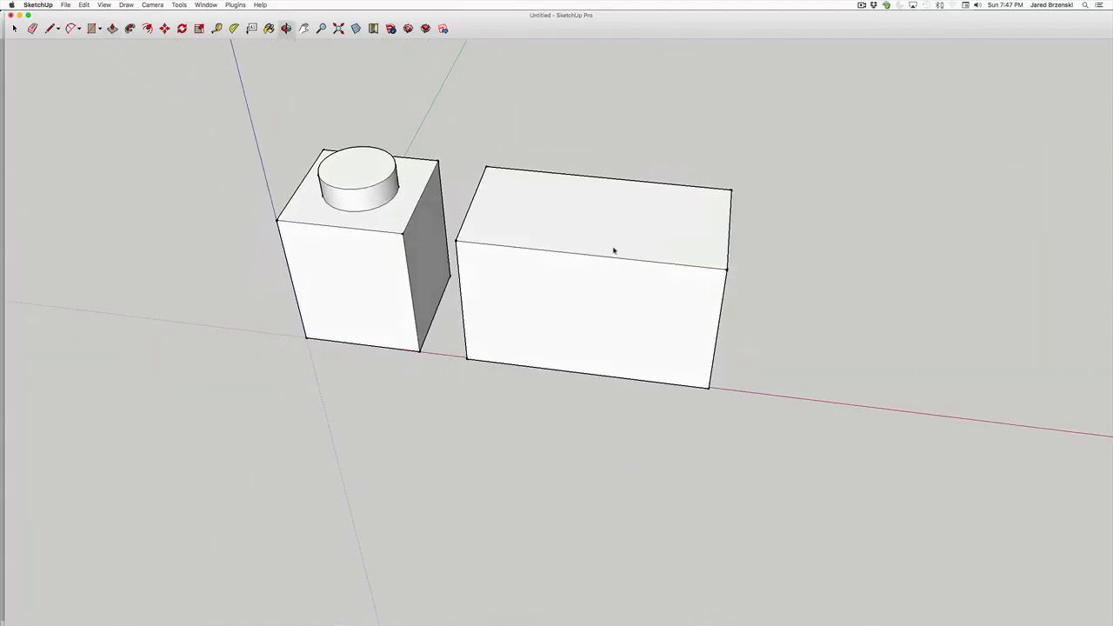
{"action": "key", "text": "t"}
{"action": "left_click", "coordinate": [474, 202]}
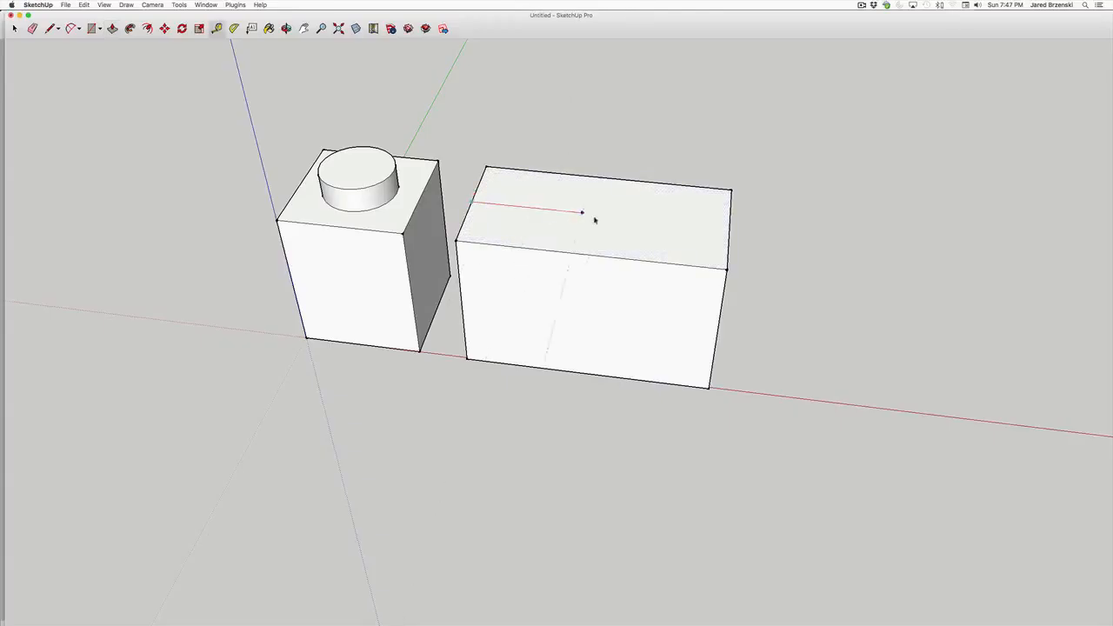
{"action": "left_click", "coordinate": [590, 258]}
Draw lines from both back corners of the long box's top face to the midpoint of its front edge.
{"action": "key", "text": "l"}
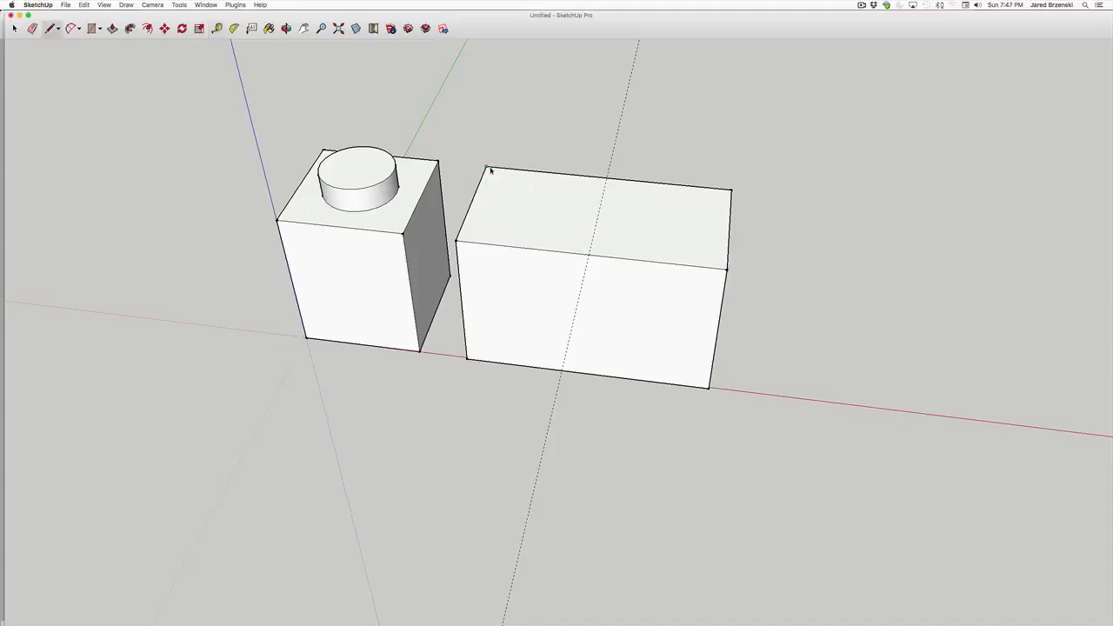
{"action": "left_click", "coordinate": [486, 166]}
{"action": "left_click", "coordinate": [589, 256]}
{"action": "left_click", "coordinate": [732, 190]}
{"action": "left_click", "coordinate": [589, 255]}
Draw two equal-looking circles on the long box's top face, each centred on the midpoint of one diagonal.
{"action": "key", "text": "c"}
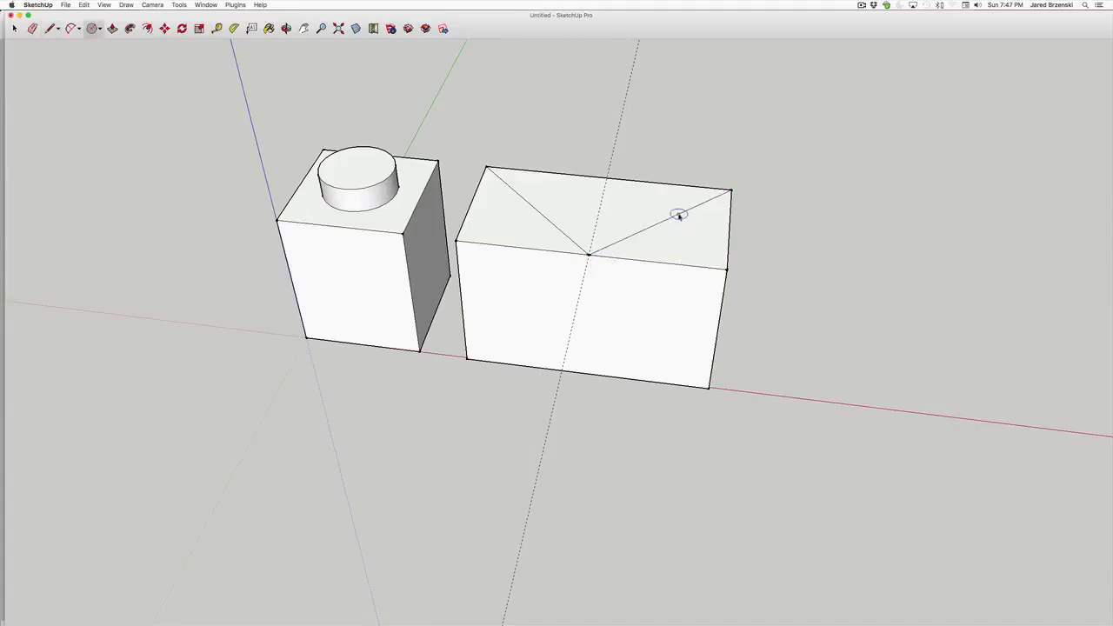
{"action": "left_click", "coordinate": [663, 220]}
{"action": "left_click", "coordinate": [701, 237]}
{"action": "left_click", "coordinate": [534, 209]}
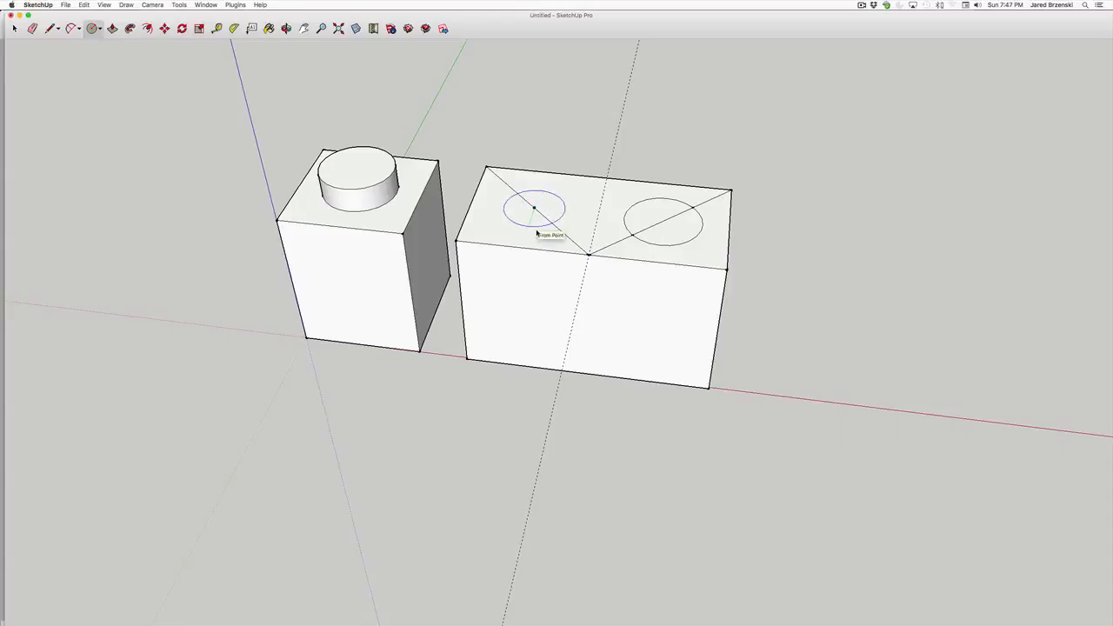
{"action": "left_click", "coordinate": [541, 233]}
Delete the guide and all diagonal line segments from the long box's top face, keeping the two circles.
{"action": "key", "text": "space"}
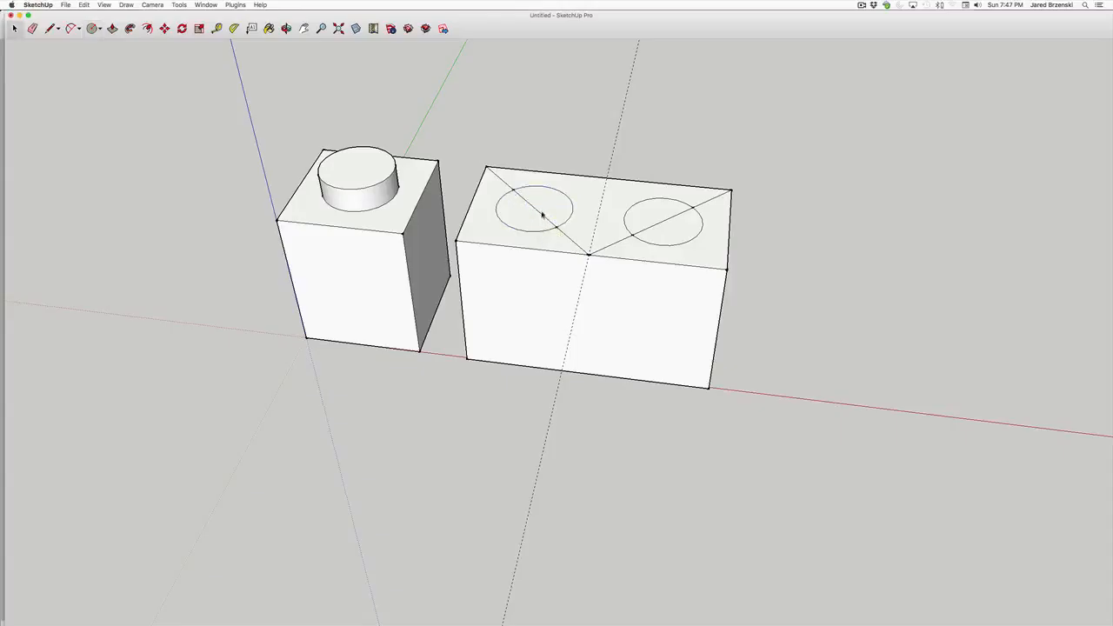
{"action": "key", "text": "Delete"}
{"action": "left_click", "coordinate": [613, 157]}
{"action": "key", "text": "Delete"}
{"action": "left_click", "coordinate": [657, 228]}
{"action": "key", "text": "Delete"}
{"action": "key", "text": "Delete"}
{"action": "left_click", "coordinate": [705, 204]}
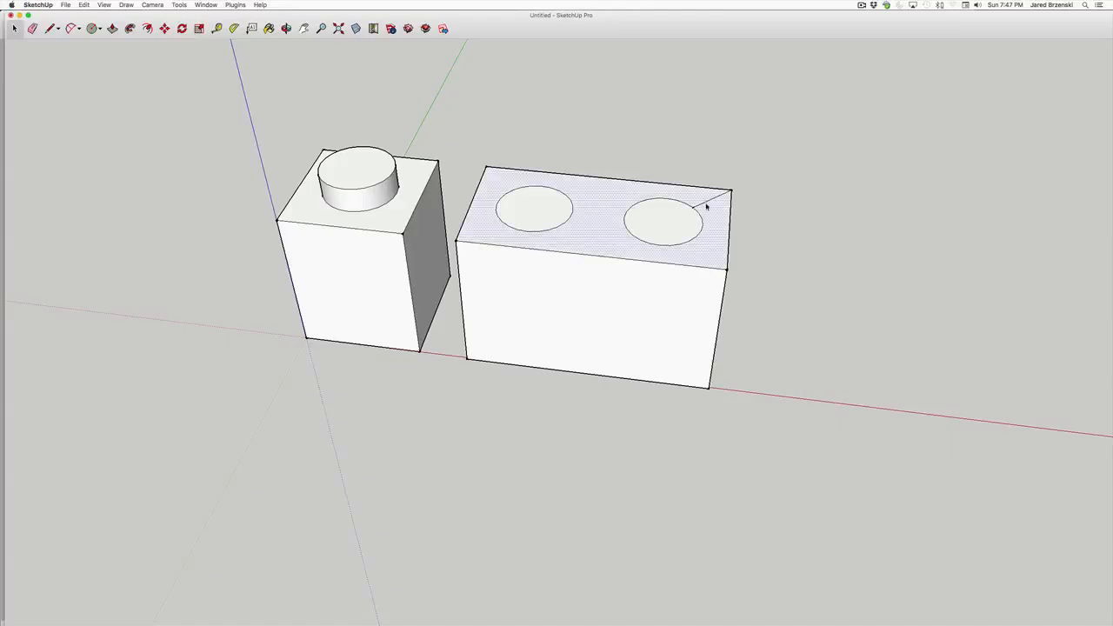
{"action": "left_click", "coordinate": [706, 203]}
{"action": "key", "text": "Delete"}
Pull both circles on the long box's top face up into studs of equal height.
{"action": "key", "text": "p"}
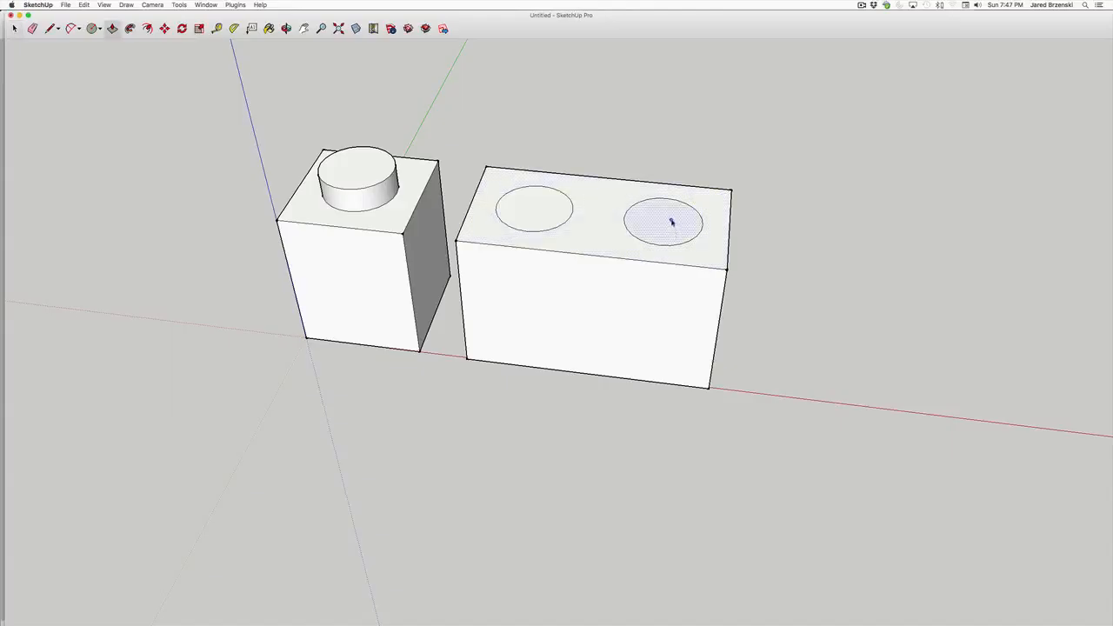
{"action": "left_click", "coordinate": [663, 233]}
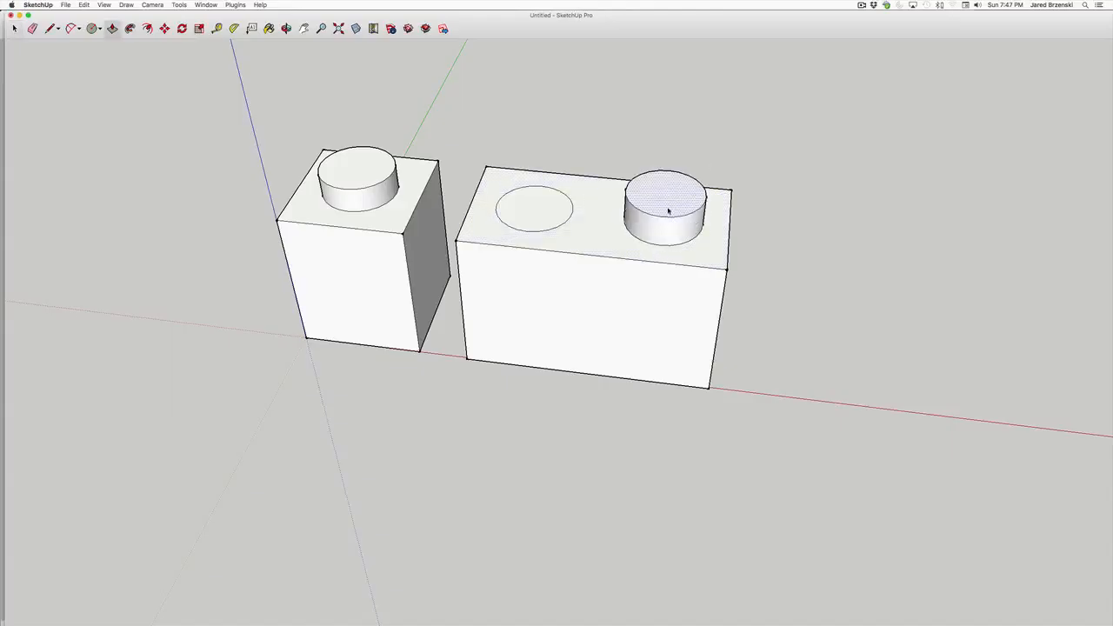
{"action": "left_click", "coordinate": [669, 210]}
{"action": "double_click", "coordinate": [548, 201]}
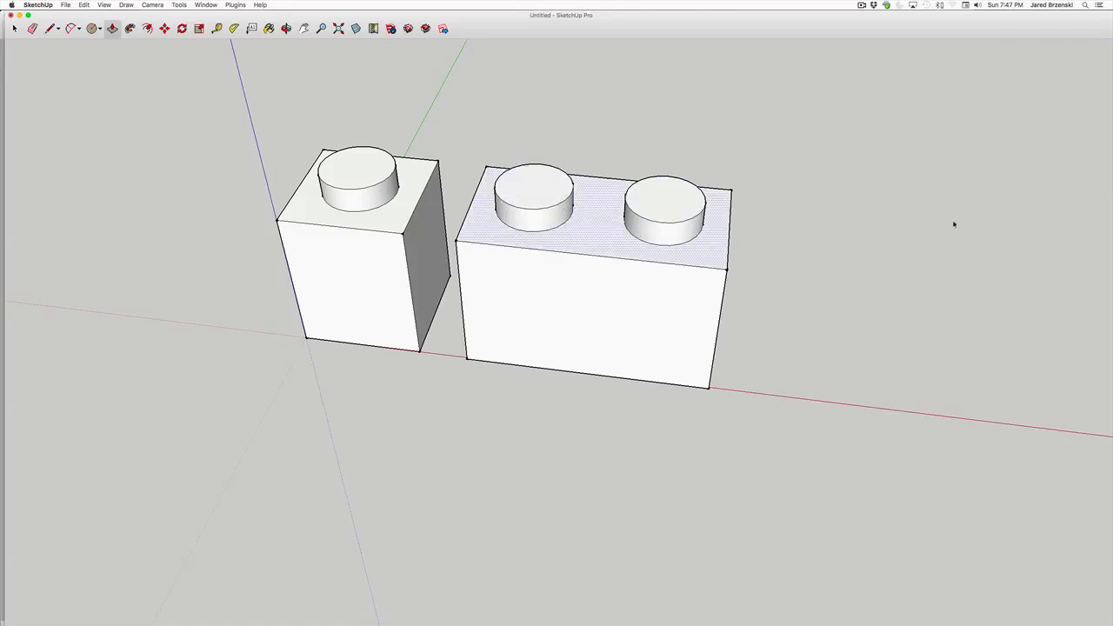
Offset the outline of the long brick's underside inward to mark walls as thick as the small brick's.
{"action": "middle_click_drag", "start_coordinate": [639, 322], "coordinate": [559, 331]}
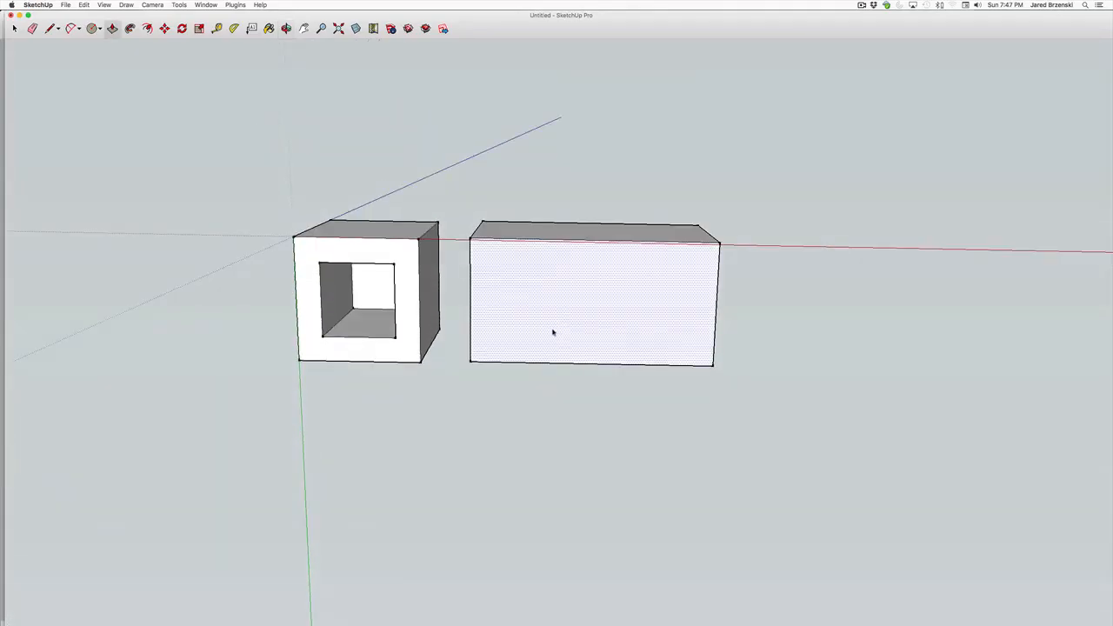
{"action": "key", "text": "f"}
{"action": "left_click", "coordinate": [575, 305]}
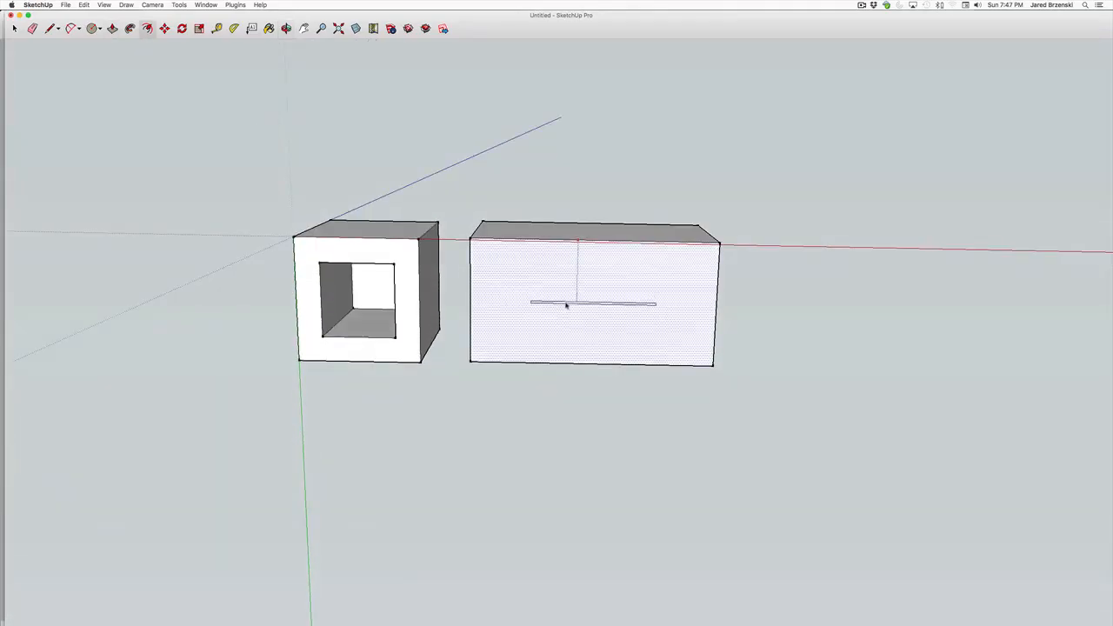
{"action": "key", "text": "Return"}
Push the inner rectangle on the long brick's underside into the body to hollow it out.
{"action": "key", "text": "p"}
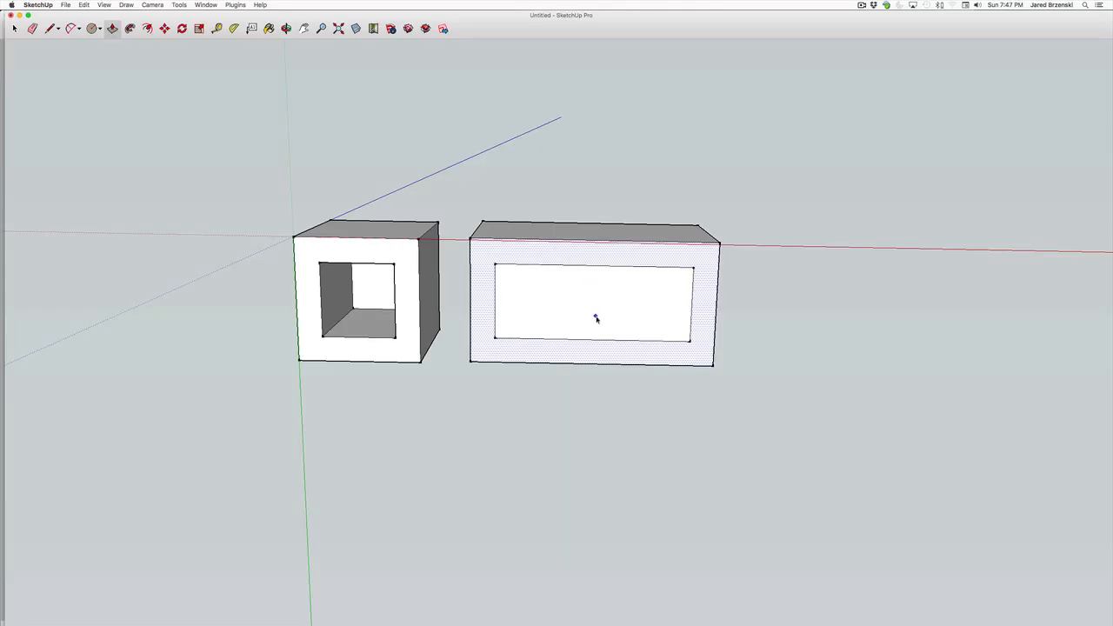
{"action": "key", "text": "space"}
{"action": "left_click", "coordinate": [600, 314]}
{"action": "key", "text": "p"}
{"action": "left_click", "coordinate": [601, 316]}
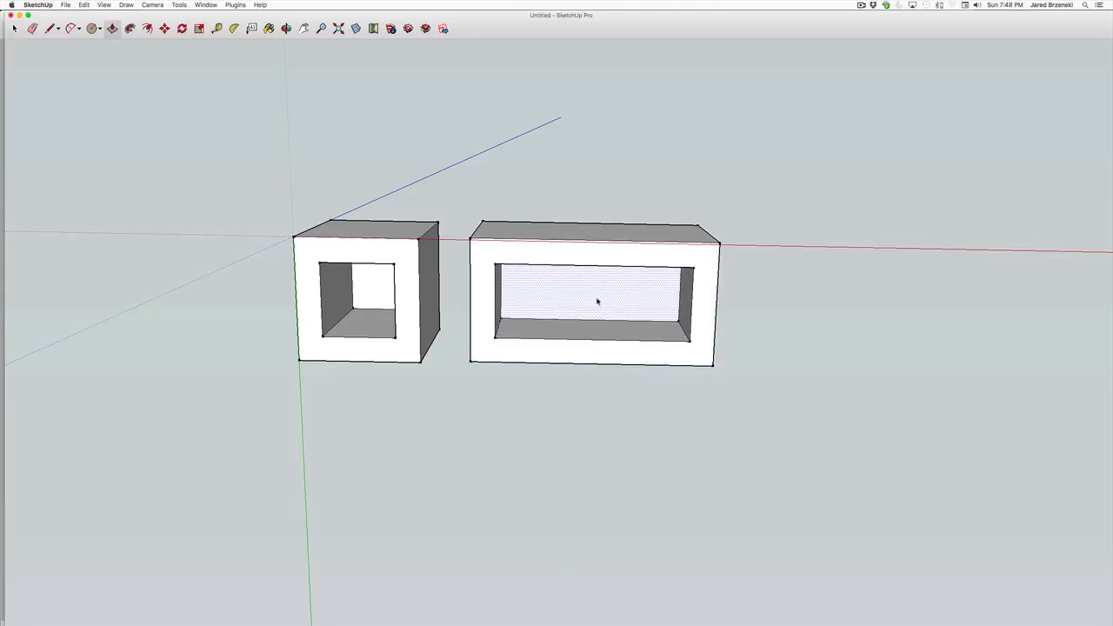
Place a Tape Measure guide across the middle of the long brick's cavity, parallel to its short walls.
{"action": "middle_click_drag", "start_coordinate": [597, 298], "coordinate": [614, 221]}
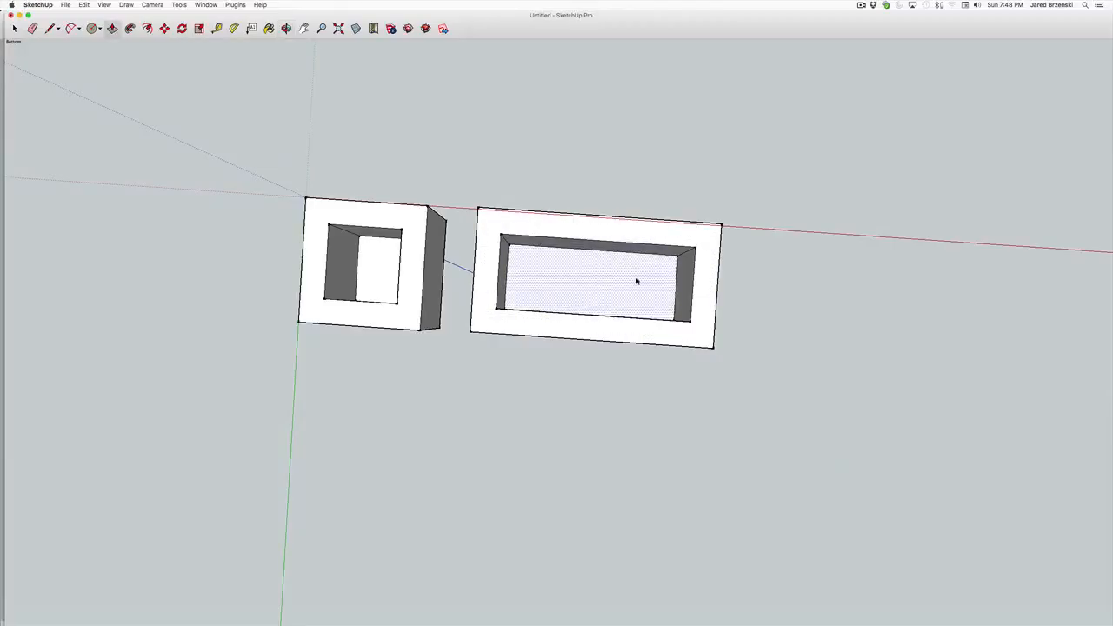
{"action": "key", "text": "t"}
{"action": "left_click", "coordinate": [678, 288]}
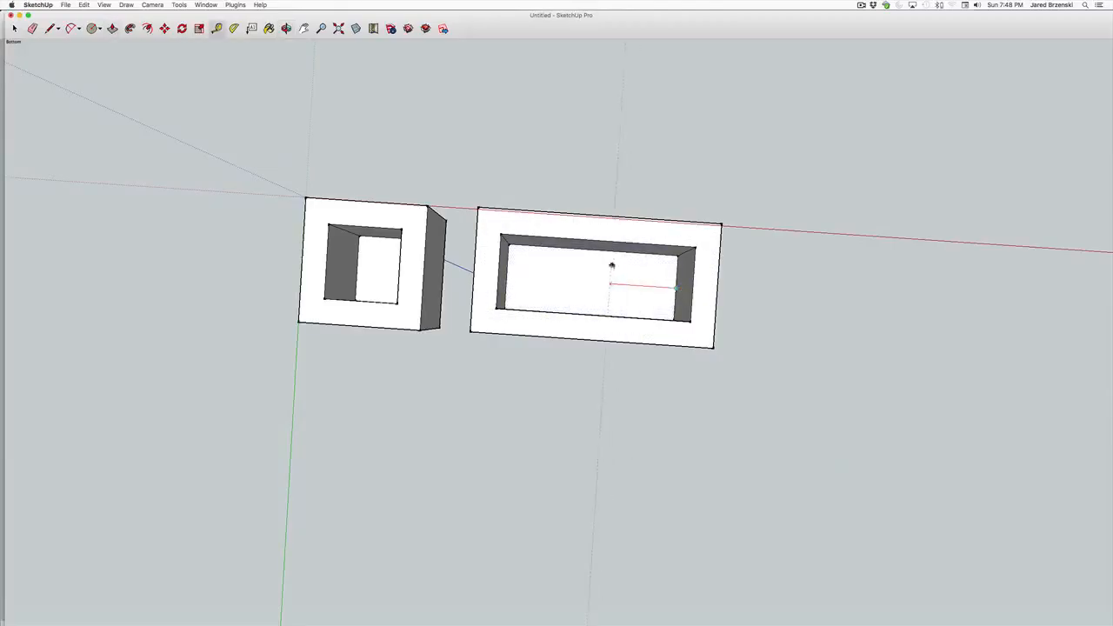
{"action": "left_click", "coordinate": [594, 254]}
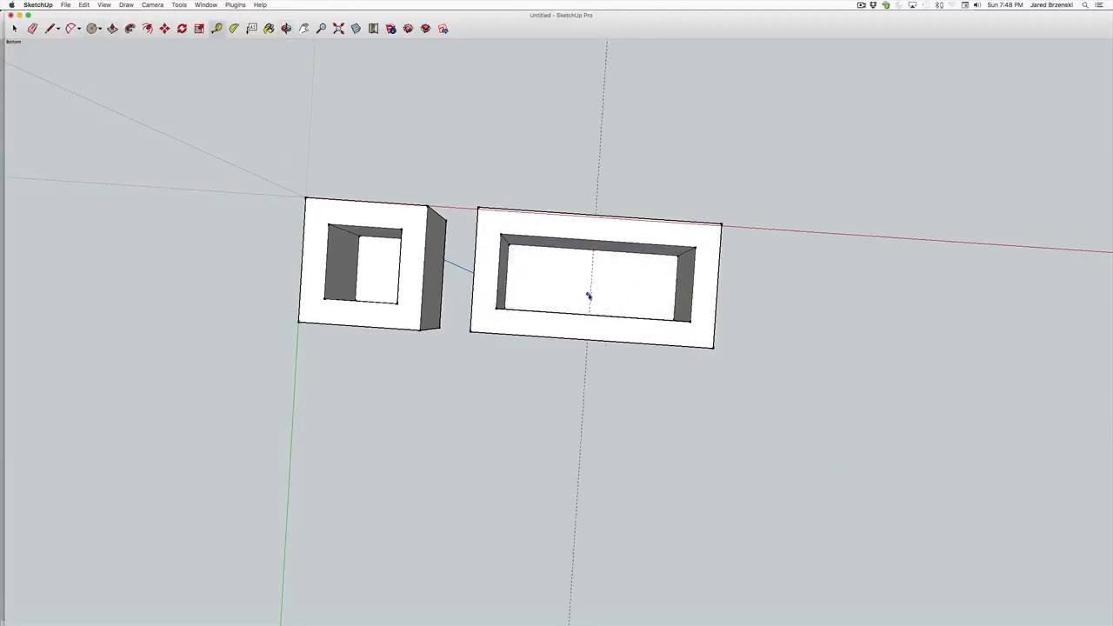
Draw a circle at the centre of the long brick's cavity face and extrude it toward the open underside as a post.
{"action": "key", "text": "c"}
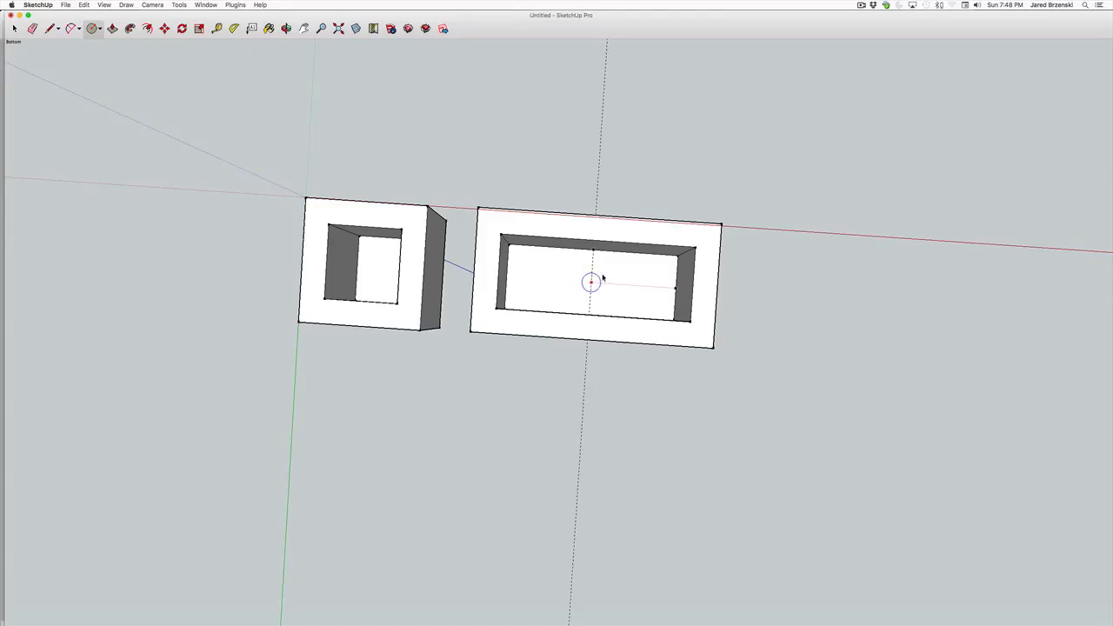
{"action": "left_click", "coordinate": [591, 281]}
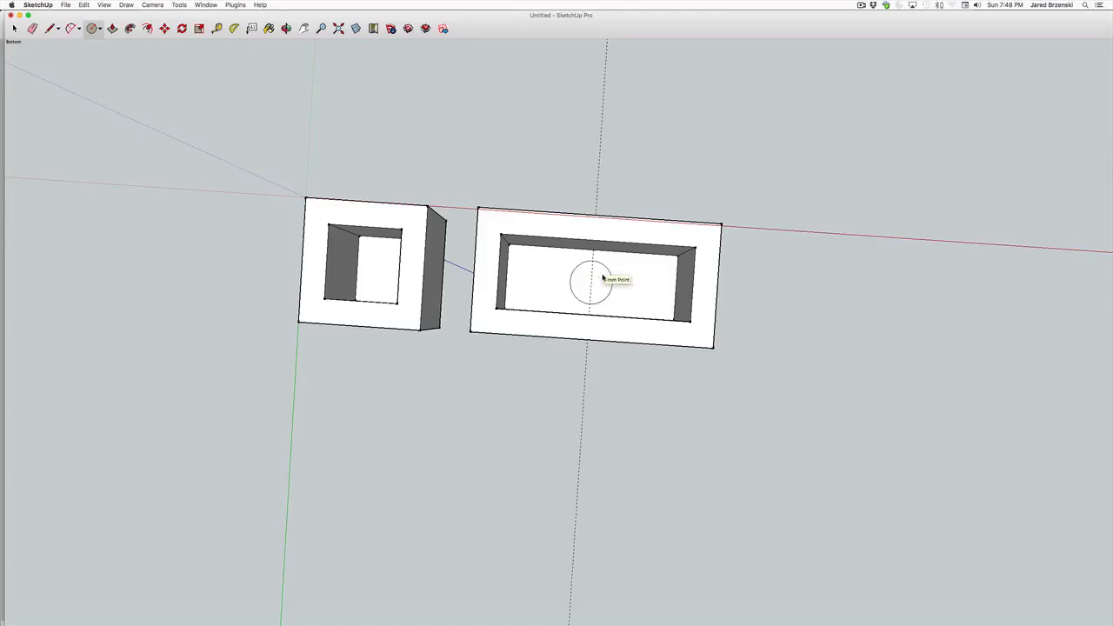
{"action": "middle_click_drag", "start_coordinate": [603, 278], "coordinate": [609, 298]}
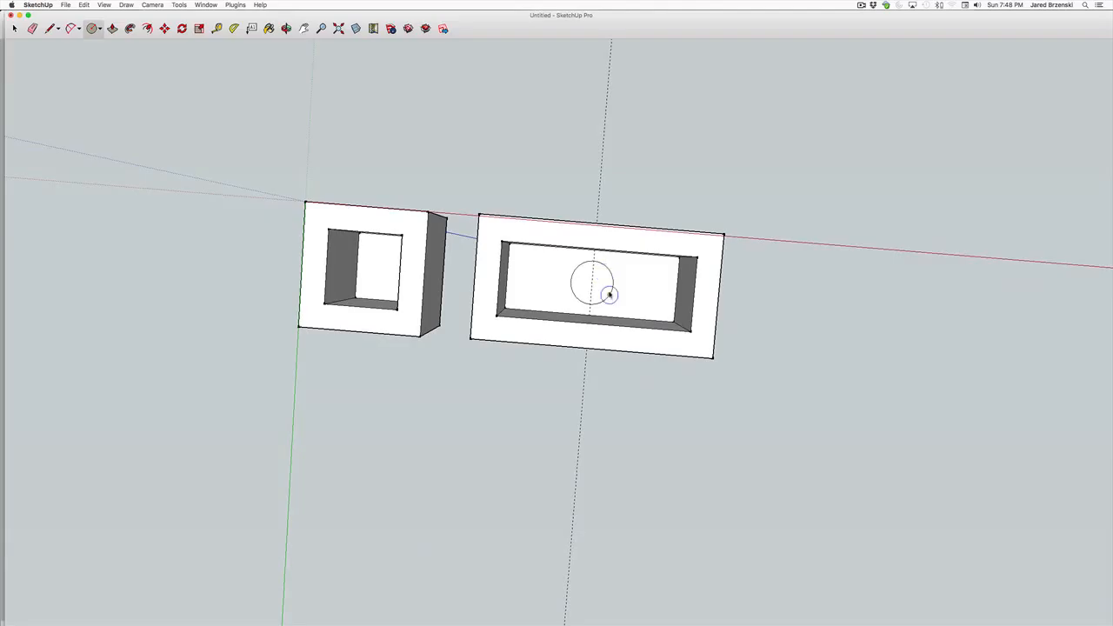
{"action": "left_click", "coordinate": [613, 301]}
{"action": "key", "text": "p"}
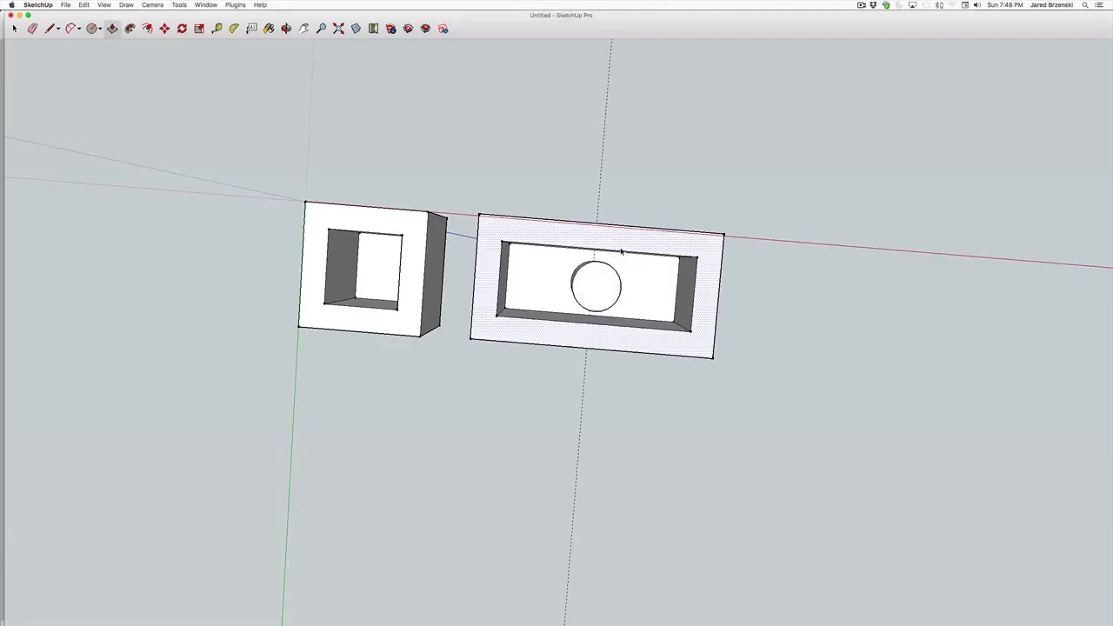
Examine the cavities, studs and centre post of both bricks in the X-ray face style, and restore opaque faces.
{"action": "middle_click_drag", "start_coordinate": [621, 251], "coordinate": [529, 473]}
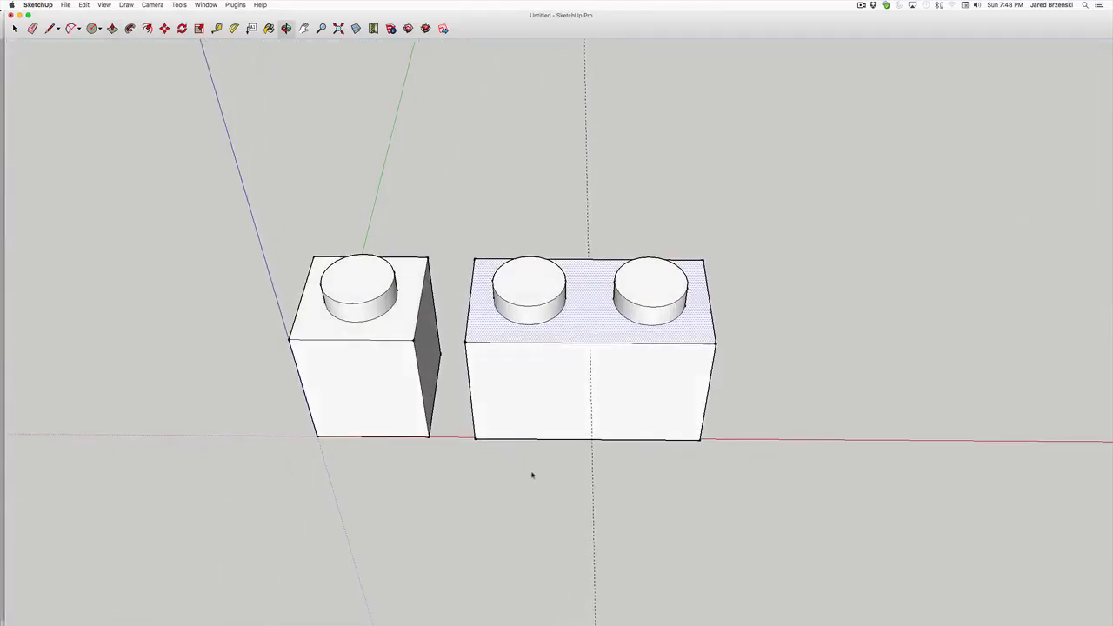
{"action": "left_click", "coordinate": [105, 4]}
{"action": "mouse_move", "coordinate": [154, 119]}
{"action": "left_click", "coordinate": [193, 119]}
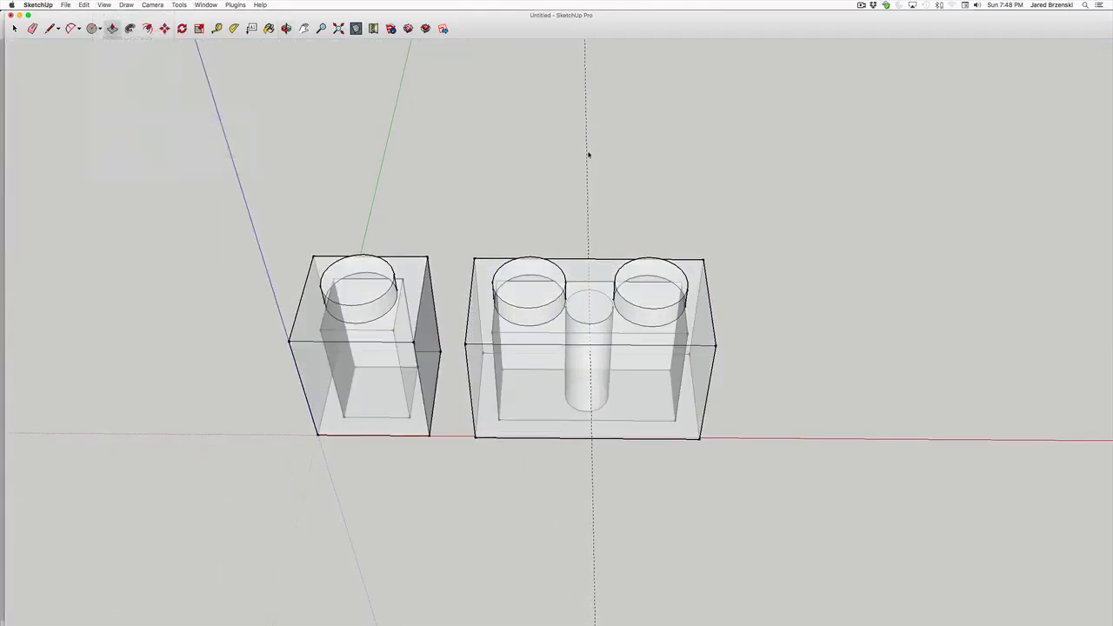
{"action": "middle_click_drag", "start_coordinate": [588, 155], "coordinate": [573, 315]}
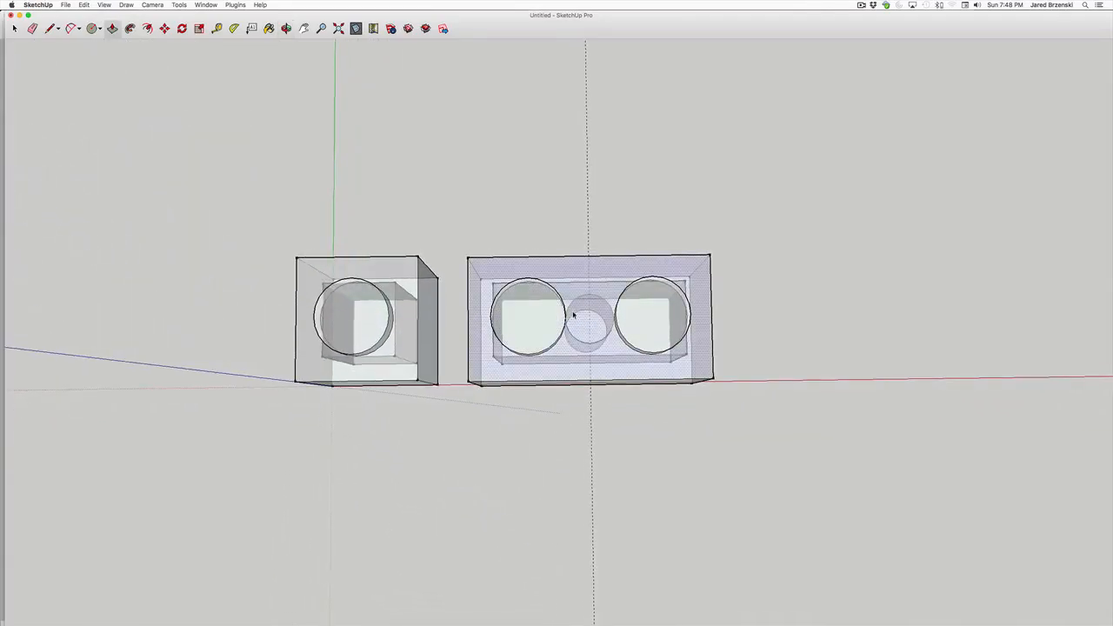
{"action": "middle_click_drag", "start_coordinate": [670, 311], "coordinate": [665, 363]}
{"action": "middle_click_drag", "start_coordinate": [504, 321], "coordinate": [528, 306]}
{"action": "key", "text": "space"}
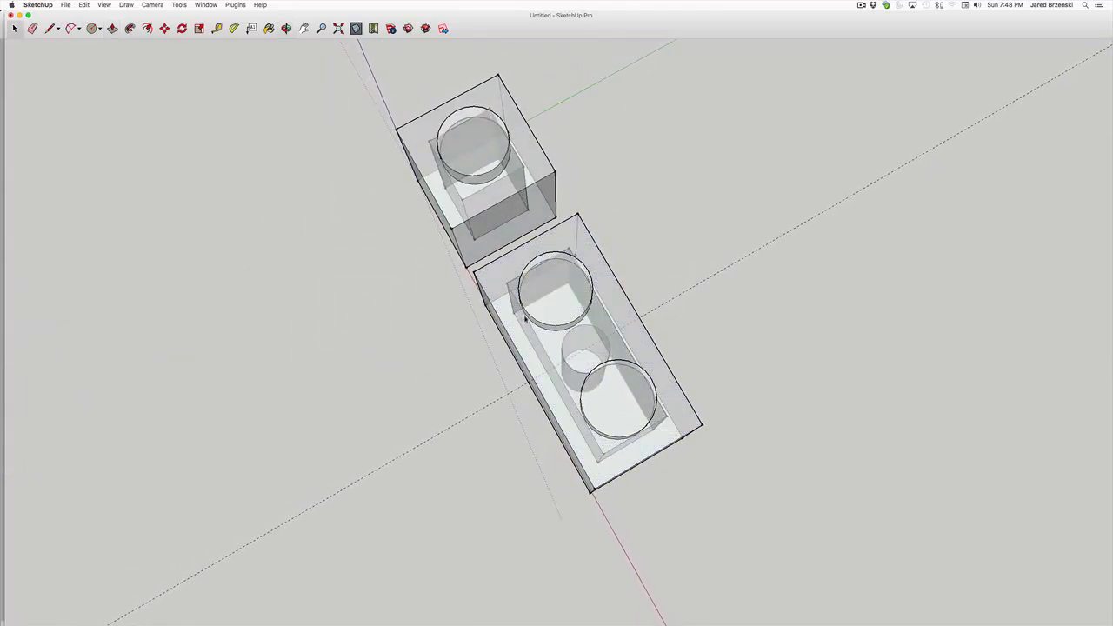
{"action": "middle_click_drag", "start_coordinate": [526, 320], "coordinate": [339, 102]}
{"action": "left_click", "coordinate": [105, 4]}
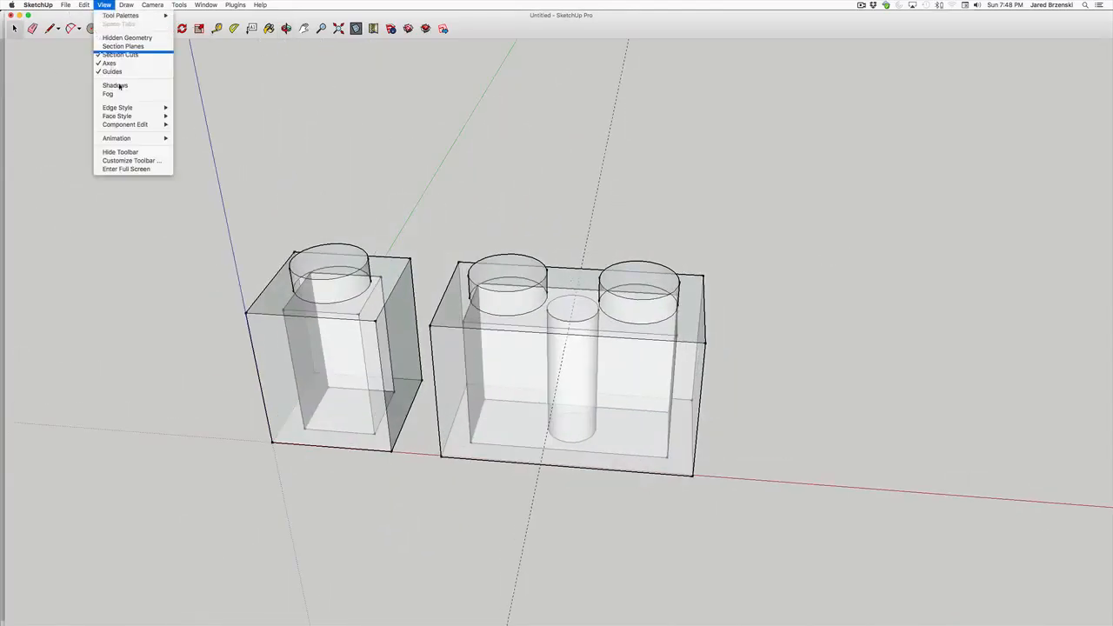
{"action": "mouse_move", "coordinate": [130, 116]}
{"action": "left_click", "coordinate": [202, 118]}
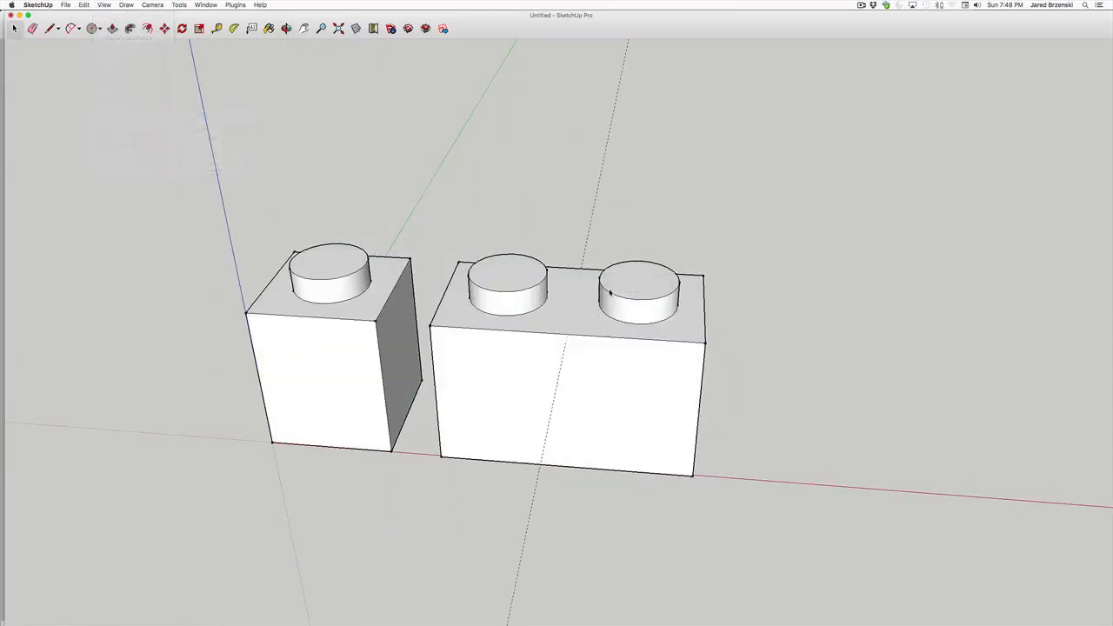
Draw a square on the ground along the red axis beside the two-stud brick, with sides equal to that brick's length.
{"action": "middle_click_drag", "start_coordinate": [202, 119], "coordinate": [495, 211]}
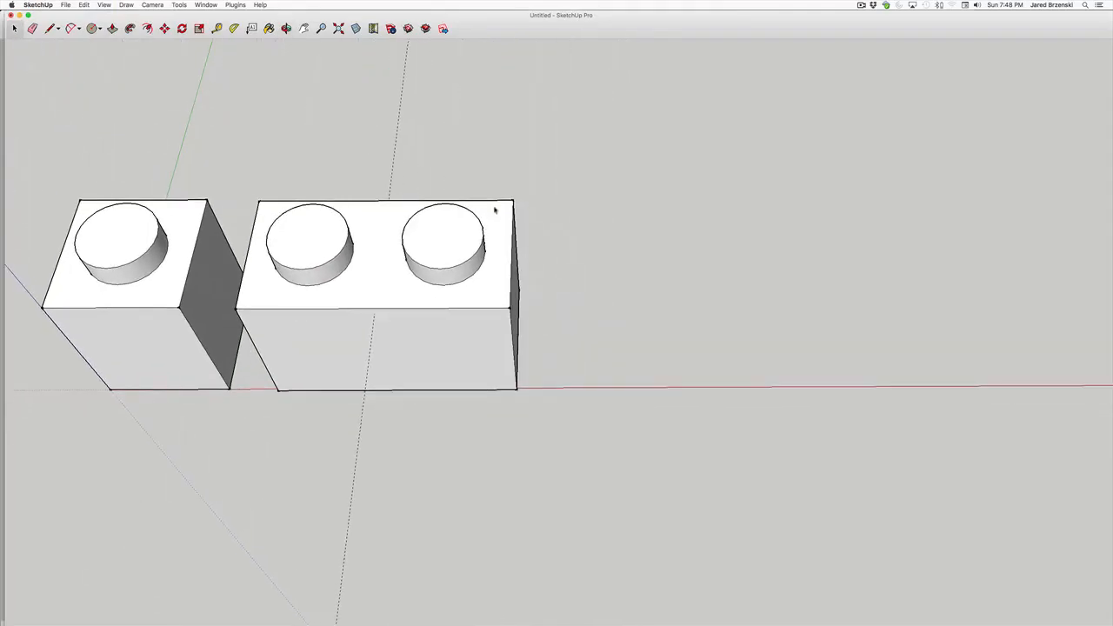
{"action": "scroll", "coordinate": [522, 226], "scroll_direction": "down", "scroll_amount": 3}
{"action": "middle_click_drag", "start_coordinate": [551, 241], "coordinate": [465, 241]}
{"action": "key", "text": "r"}
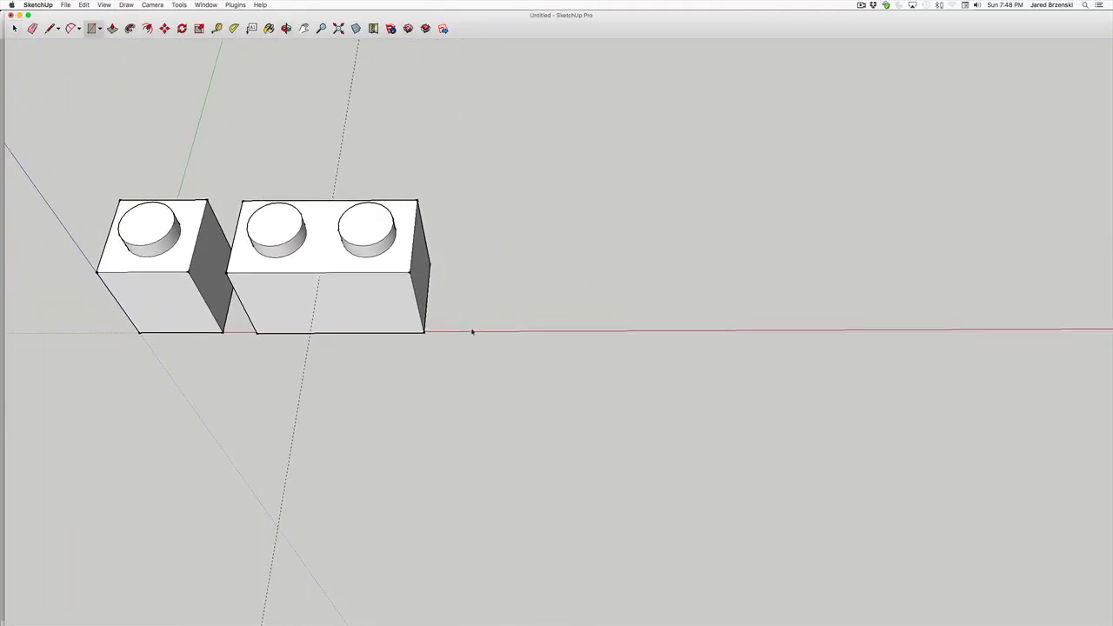
{"action": "left_click", "coordinate": [467, 334]}
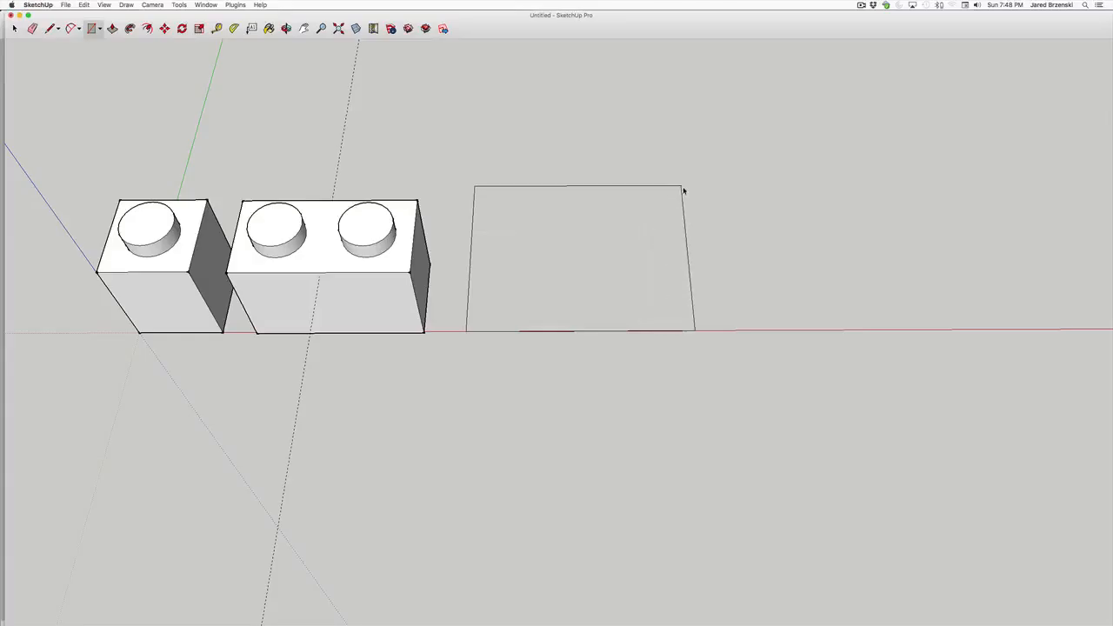
{"action": "key", "text": "Return"}
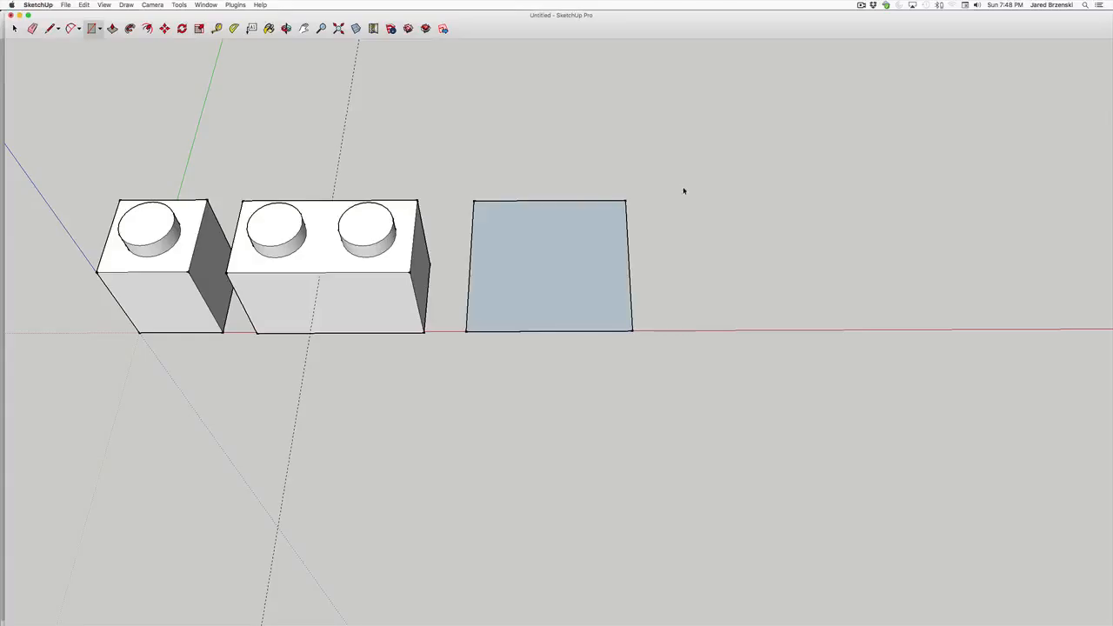
Pull the square up into a box as tall as the bodies of the neighbouring bricks.
{"action": "key", "text": "p"}
{"action": "left_click", "coordinate": [591, 273]}
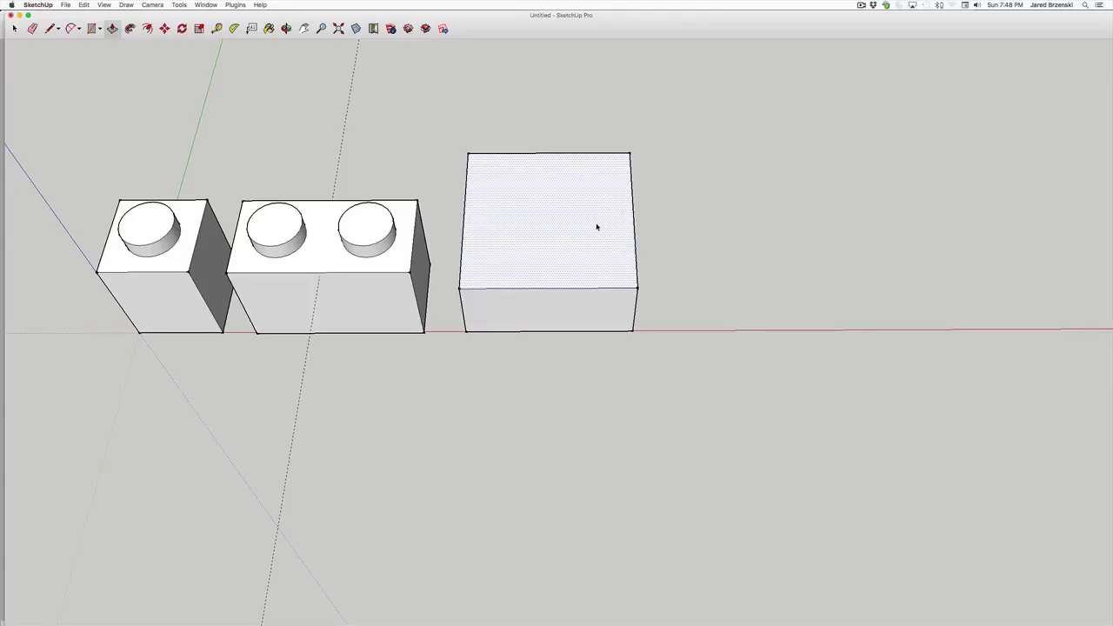
{"action": "left_click_drag", "start_coordinate": [567, 204], "coordinate": [408, 316]}
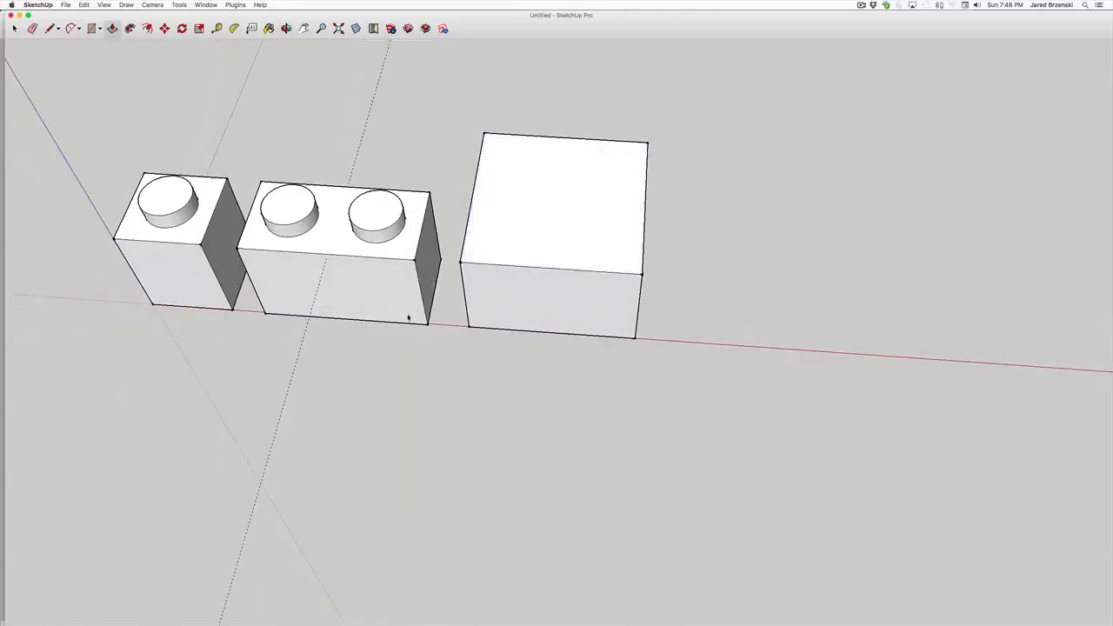
{"action": "key", "text": "p"}
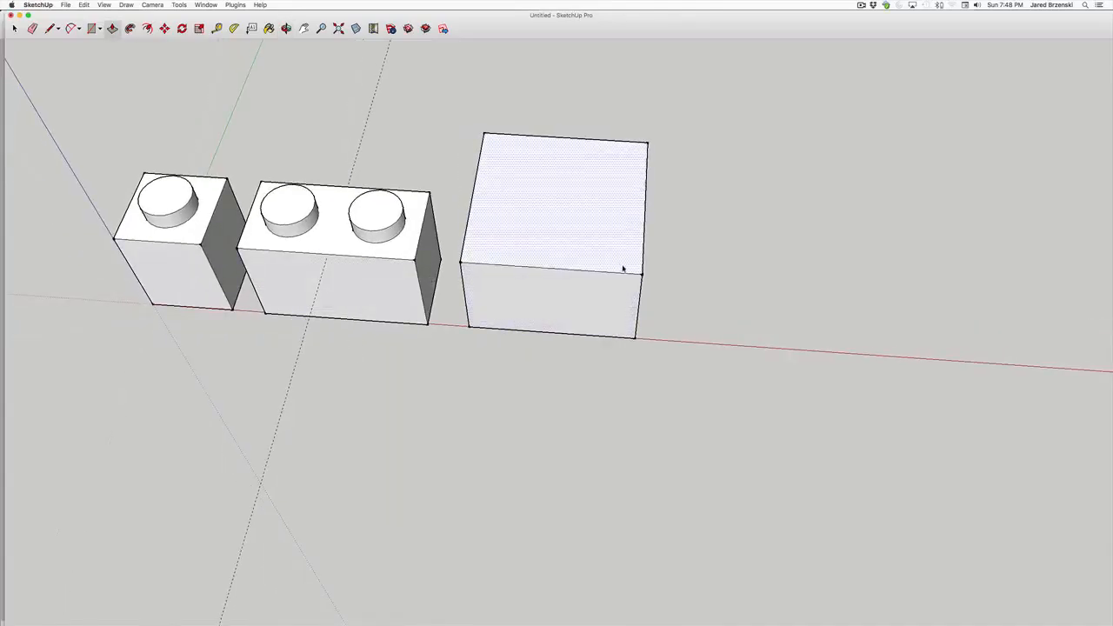
Place Tape Measure guides on the square box's top face, a quarter of its width in from each side edge.
{"action": "key", "text": "t"}
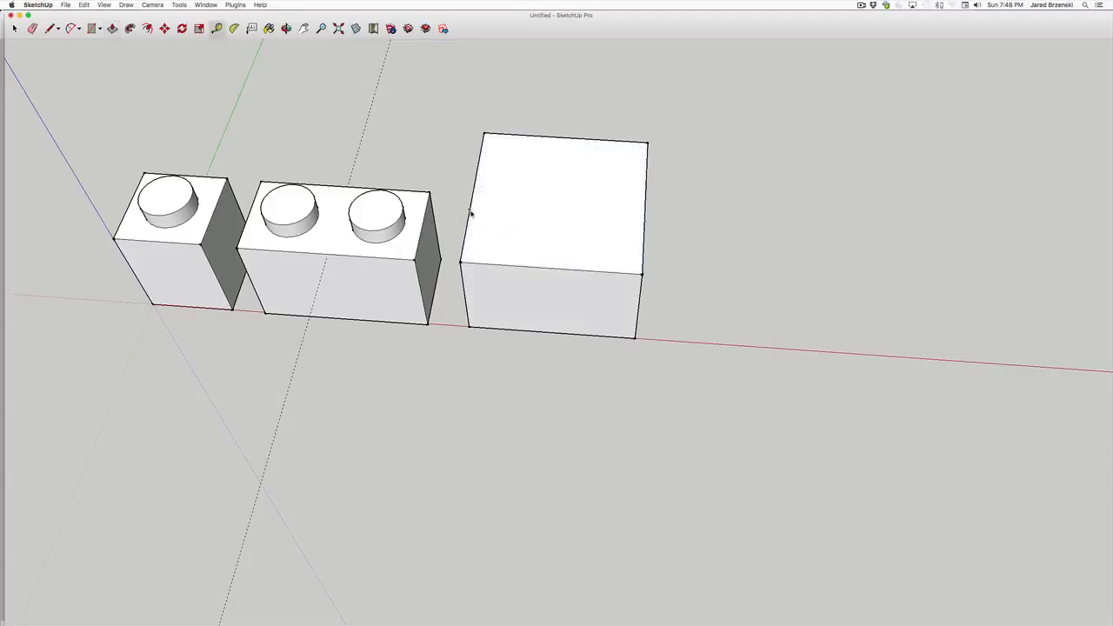
{"action": "left_click", "coordinate": [470, 211]}
{"action": "left_click", "coordinate": [514, 214]}
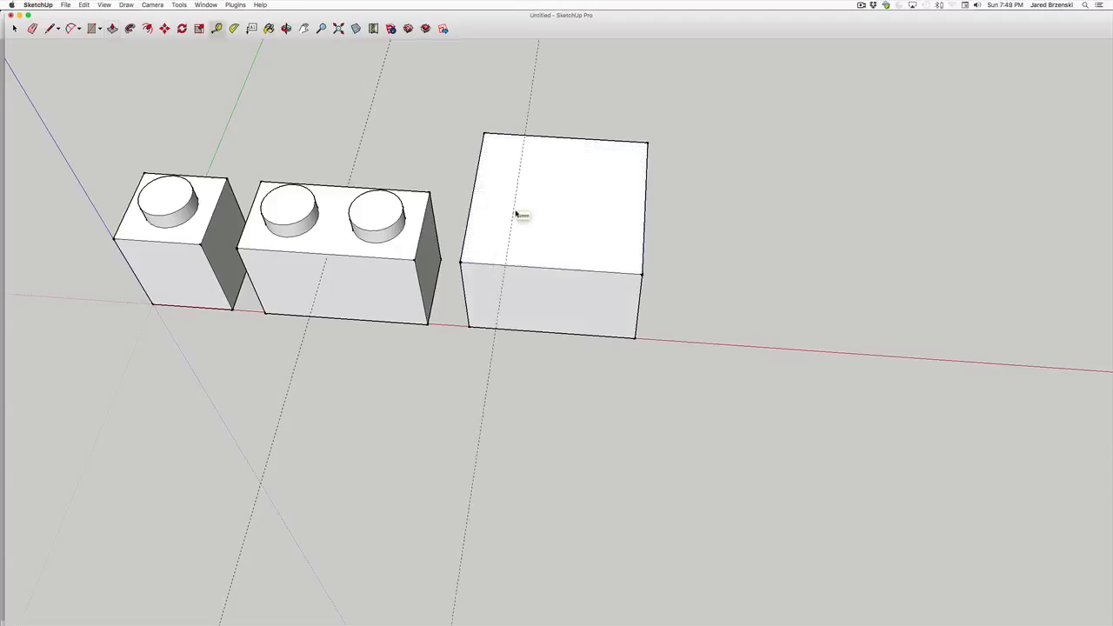
{"action": "left_click", "coordinate": [643, 212]}
{"action": "left_click", "coordinate": [629, 212]}
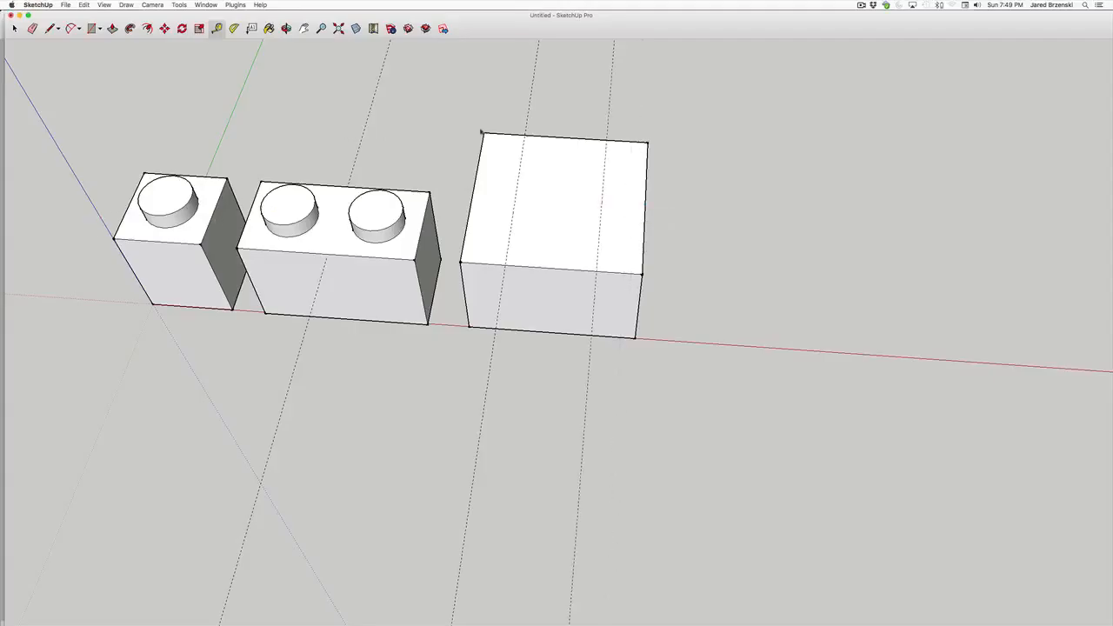
Place Tape Measure guides on the square box's top face, a quarter of its depth in from the back and front edges.
{"action": "left_click", "coordinate": [567, 140]}
{"action": "left_click", "coordinate": [575, 171]}
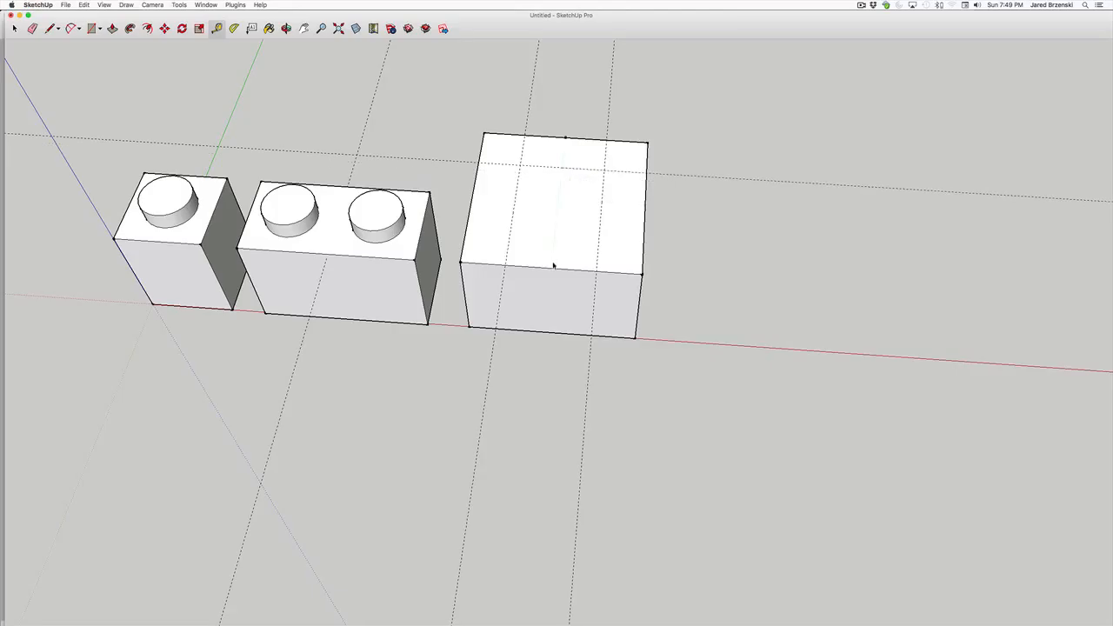
{"action": "left_click", "coordinate": [554, 269]}
{"action": "left_click", "coordinate": [561, 245]}
Draw four circles on the square box's top face, centred on the guide intersections and sized like the neighbouring bricks' studs.
{"action": "key", "text": "c"}
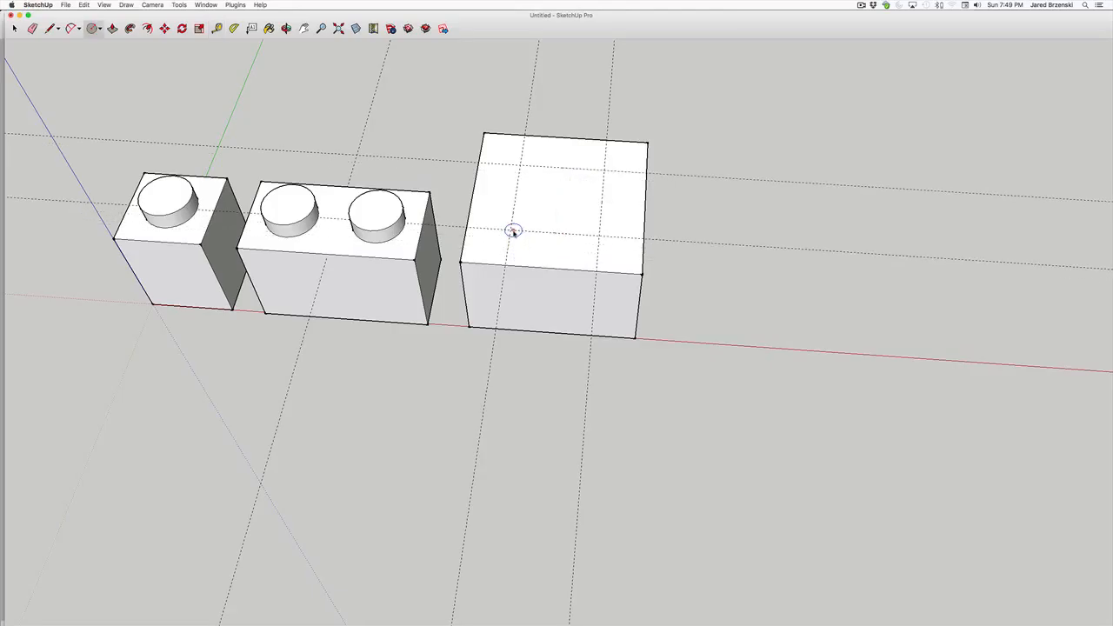
{"action": "left_click", "coordinate": [510, 230]}
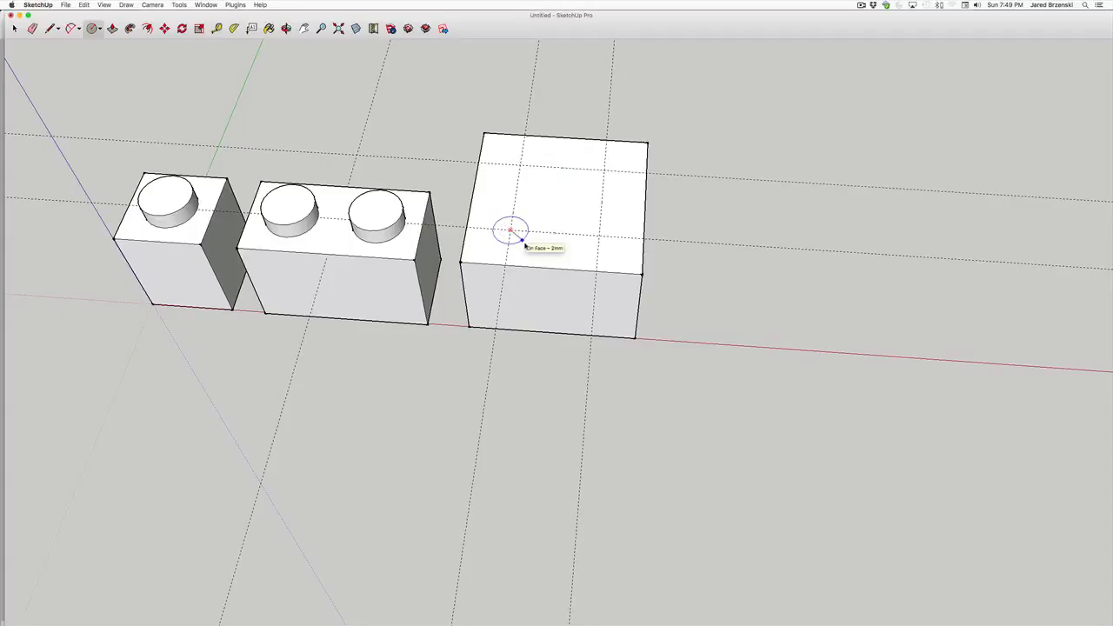
{"action": "left_click", "coordinate": [529, 246]}
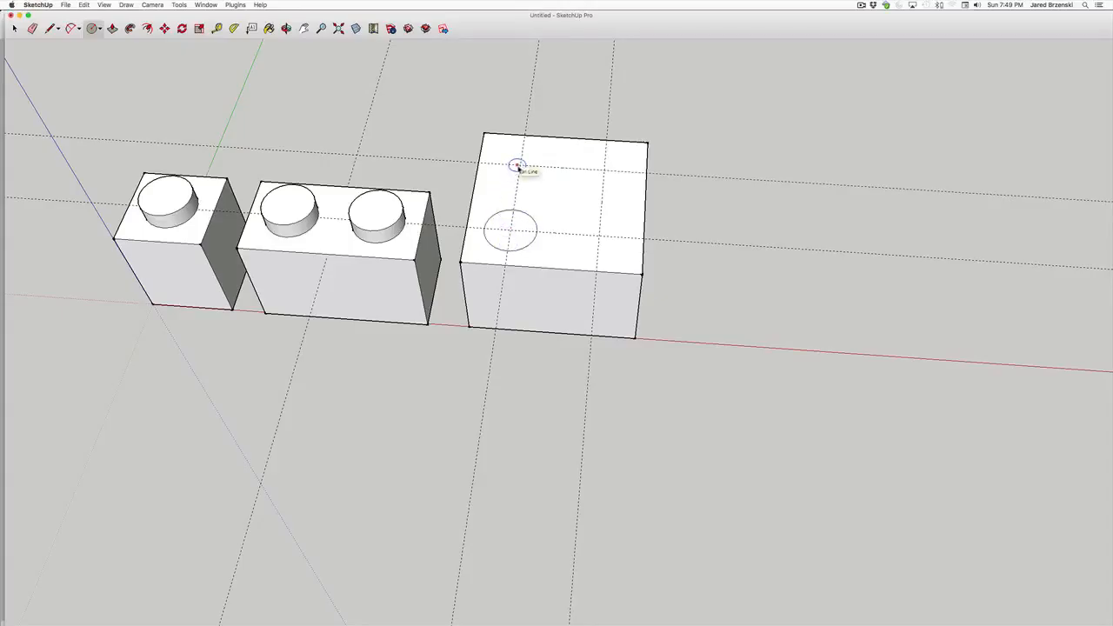
{"action": "key", "text": "m"}
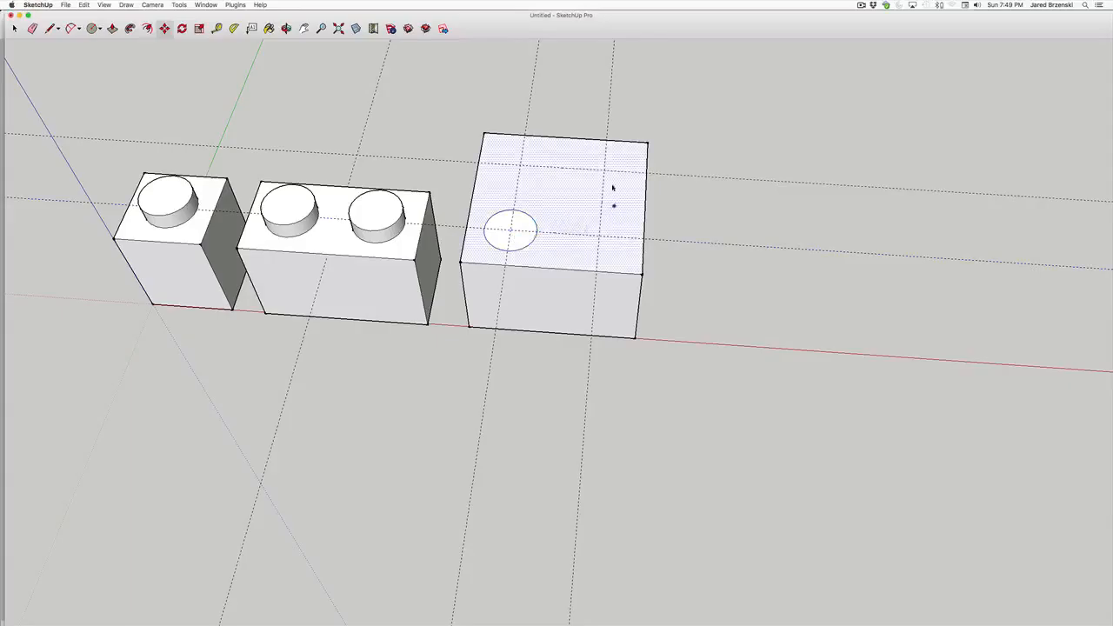
{"action": "key", "text": "c"}
{"action": "left_click", "coordinate": [519, 165]}
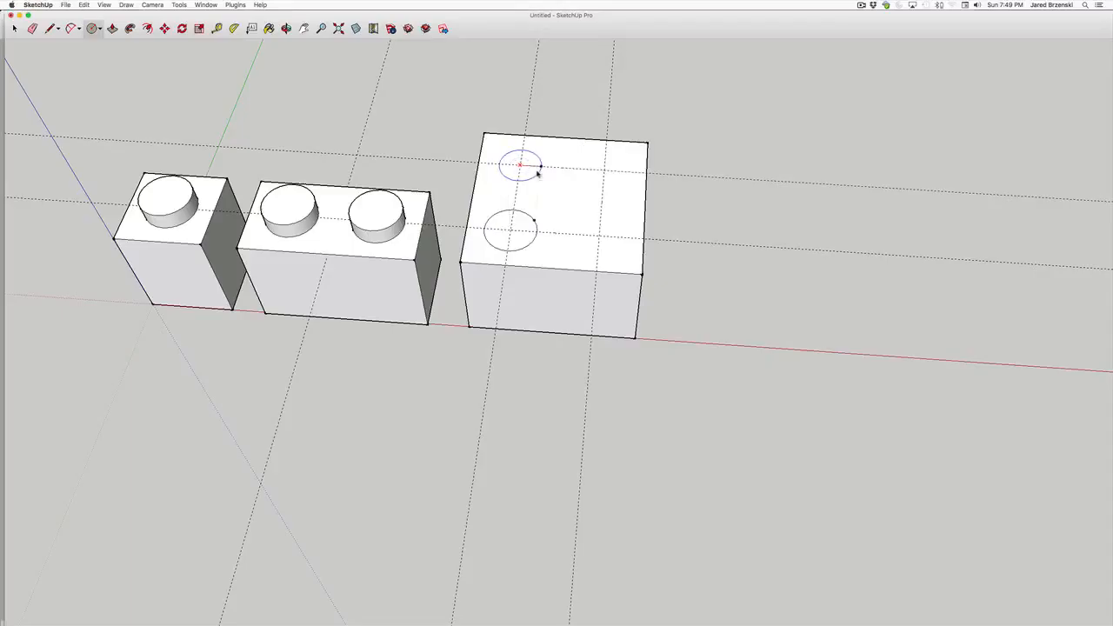
{"action": "left_click", "coordinate": [541, 168]}
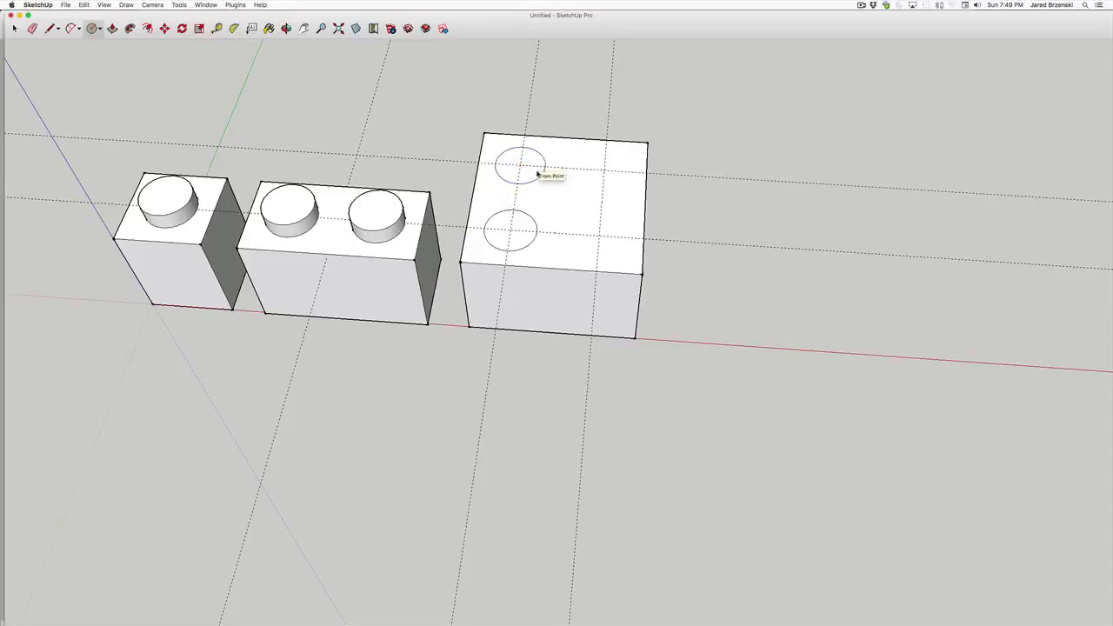
{"action": "left_click", "coordinate": [603, 171]}
{"action": "left_click", "coordinate": [622, 180]}
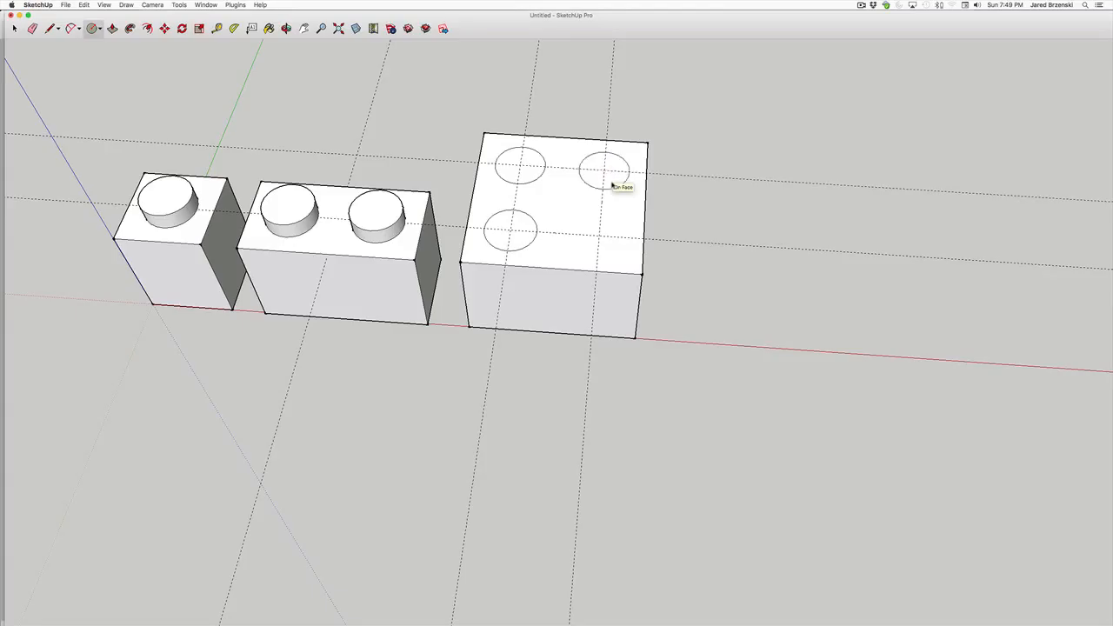
{"action": "left_click", "coordinate": [599, 236]}
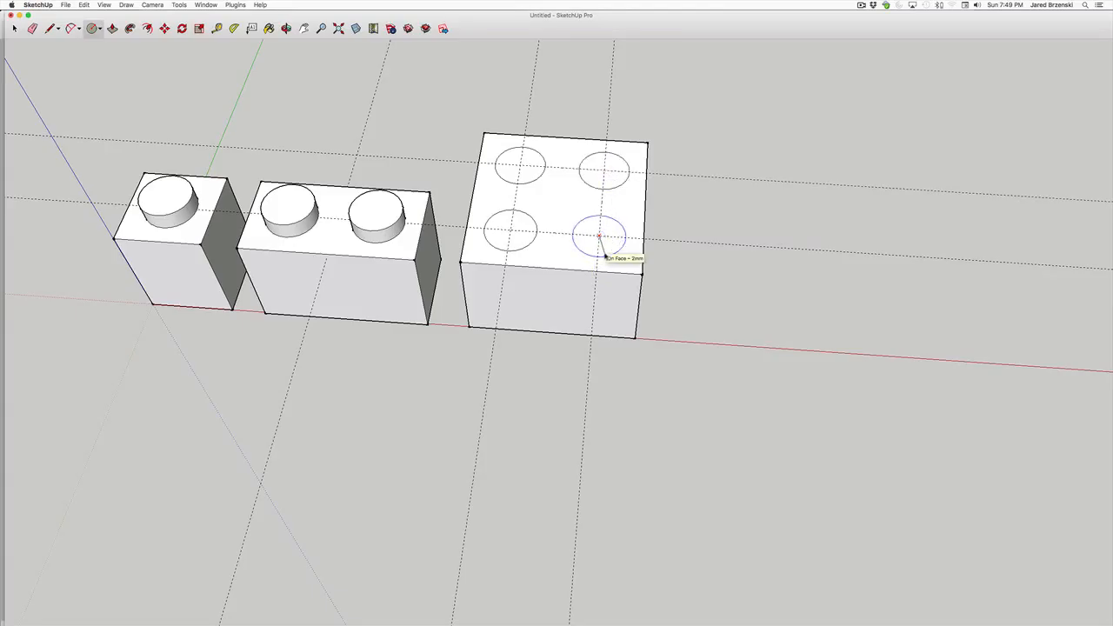
{"action": "left_click", "coordinate": [606, 255]}
Pull the four circles up into studs of equal height, matching the neighbouring bricks' studs.
{"action": "key", "text": "p"}
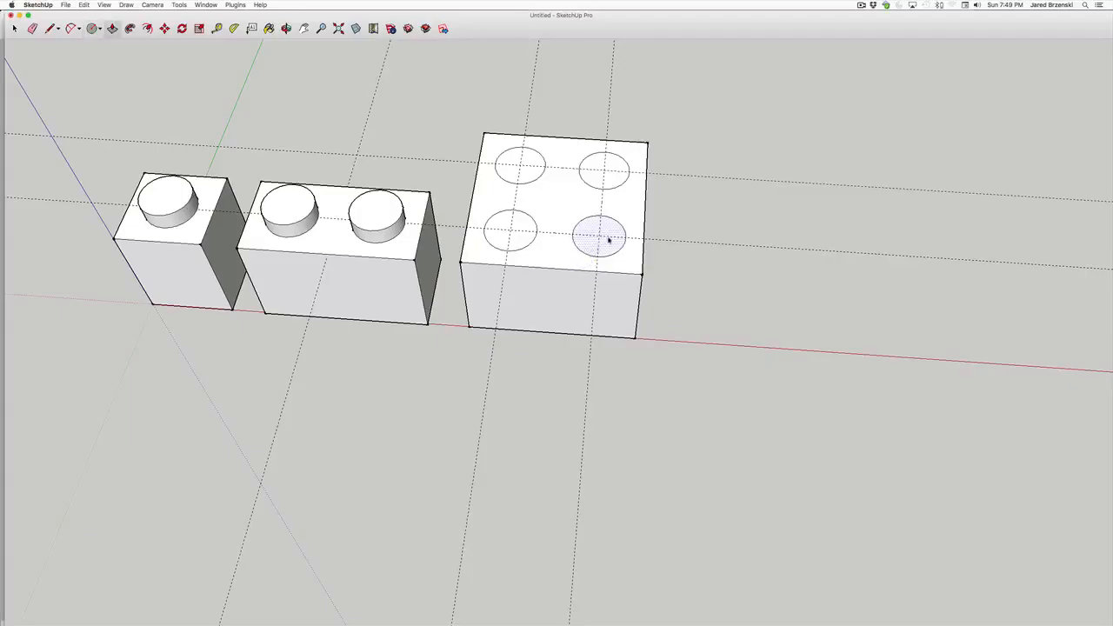
{"action": "left_click", "coordinate": [606, 235]}
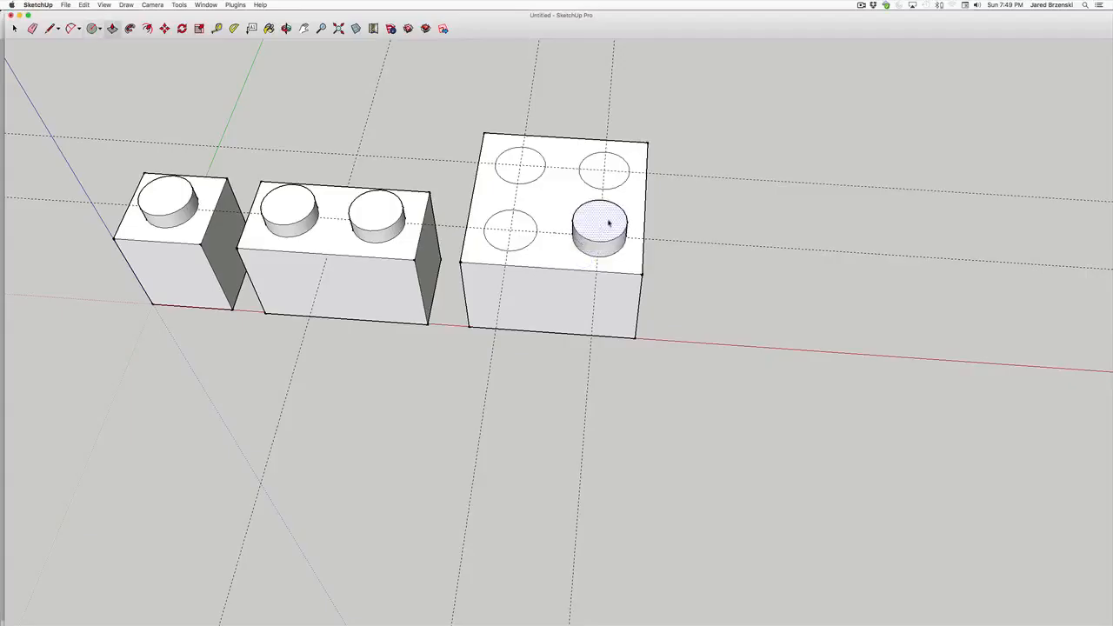
{"action": "left_click", "coordinate": [608, 223]}
{"action": "left_click", "coordinate": [609, 171]}
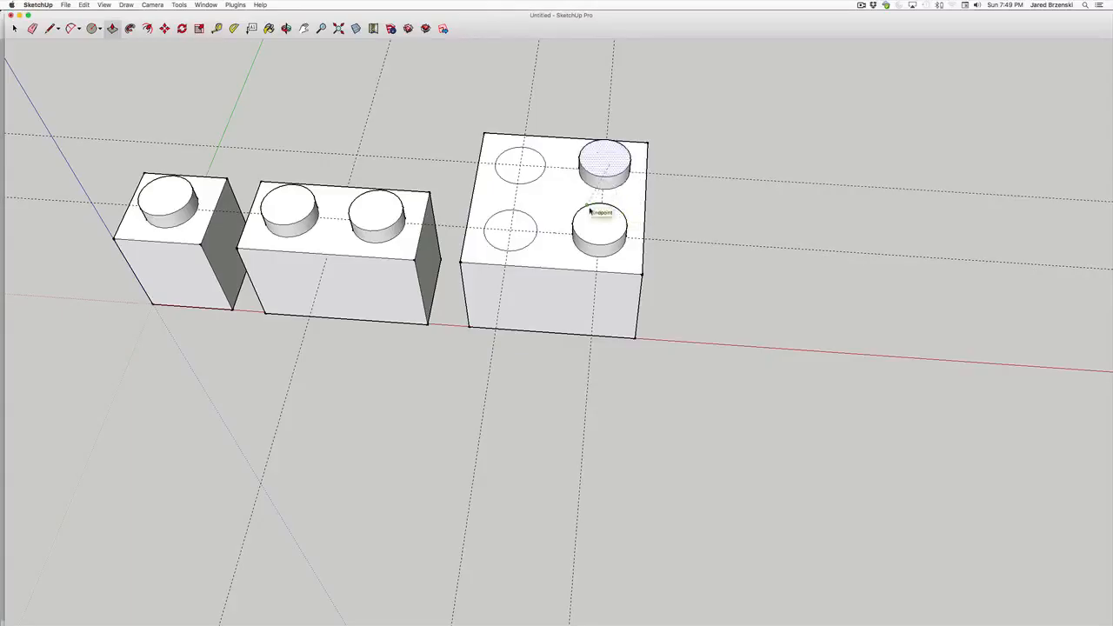
{"action": "left_click", "coordinate": [590, 210]}
{"action": "left_click", "coordinate": [538, 173]}
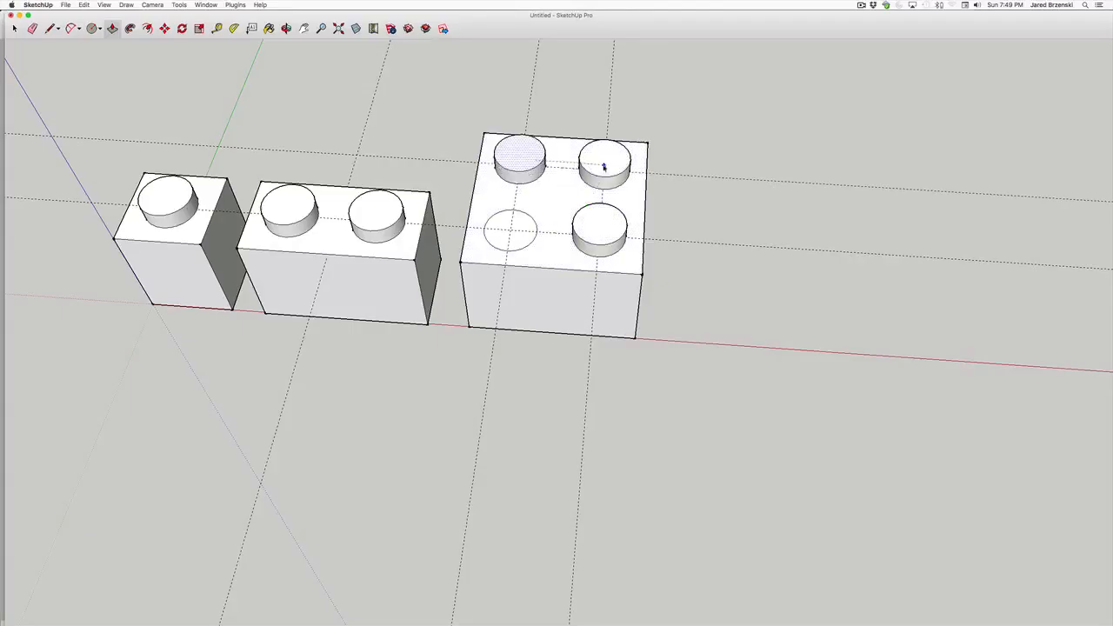
{"action": "left_click", "coordinate": [583, 173]}
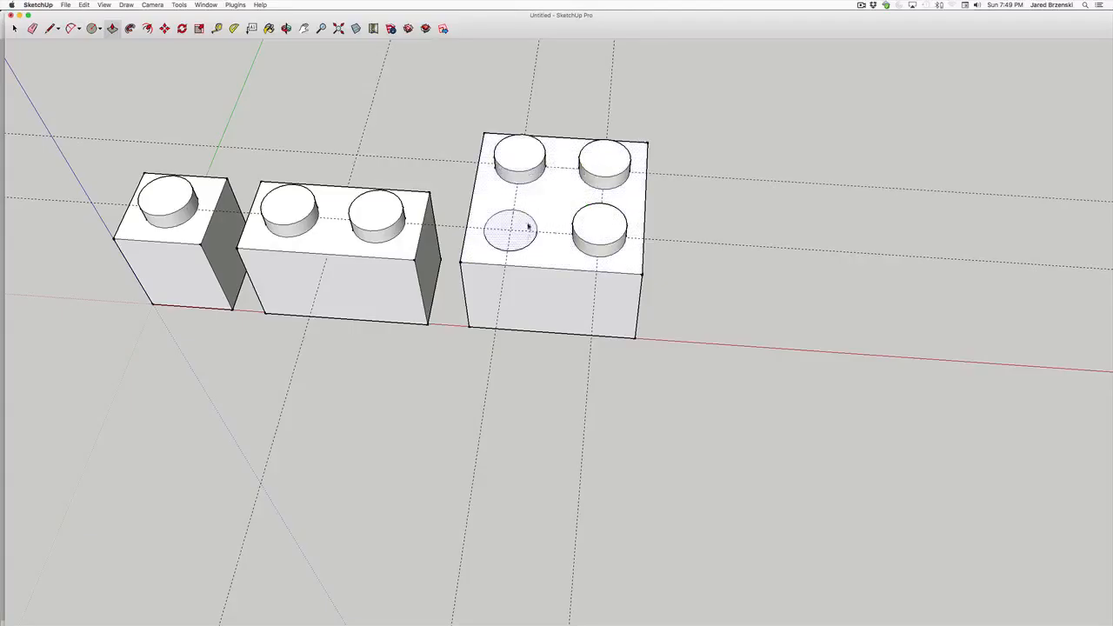
{"action": "left_click", "coordinate": [511, 228]}
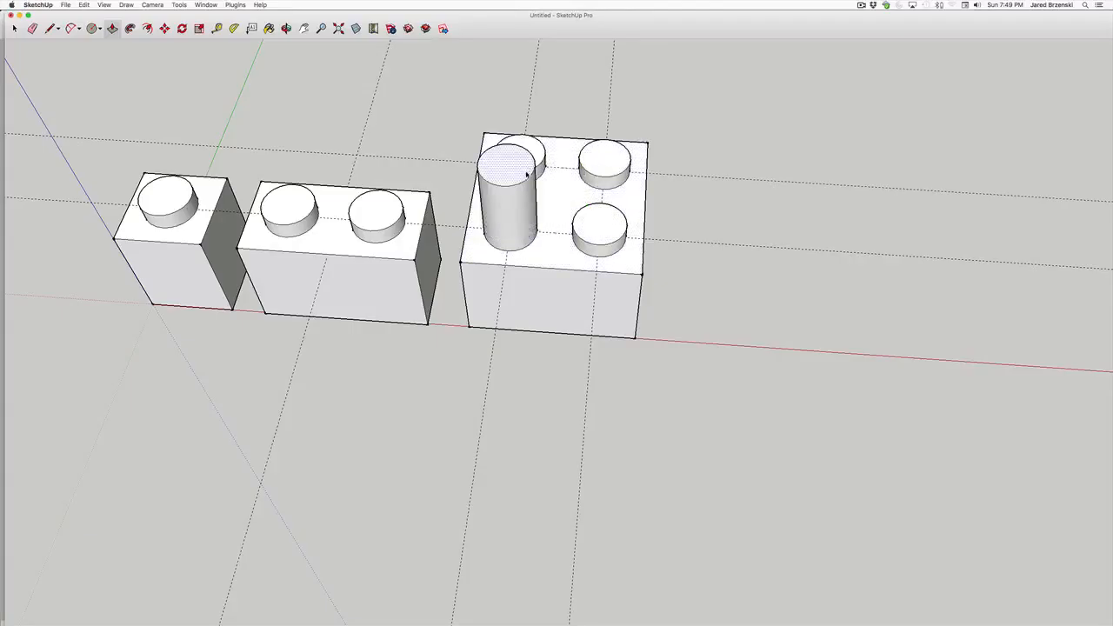
{"action": "left_click", "coordinate": [577, 224]}
Offset the square brick's bottom outline inward to the neighbouring bricks' wall thickness and push the inner face in to hollow the brick.
{"action": "middle_click_drag", "start_coordinate": [629, 249], "coordinate": [597, 159]}
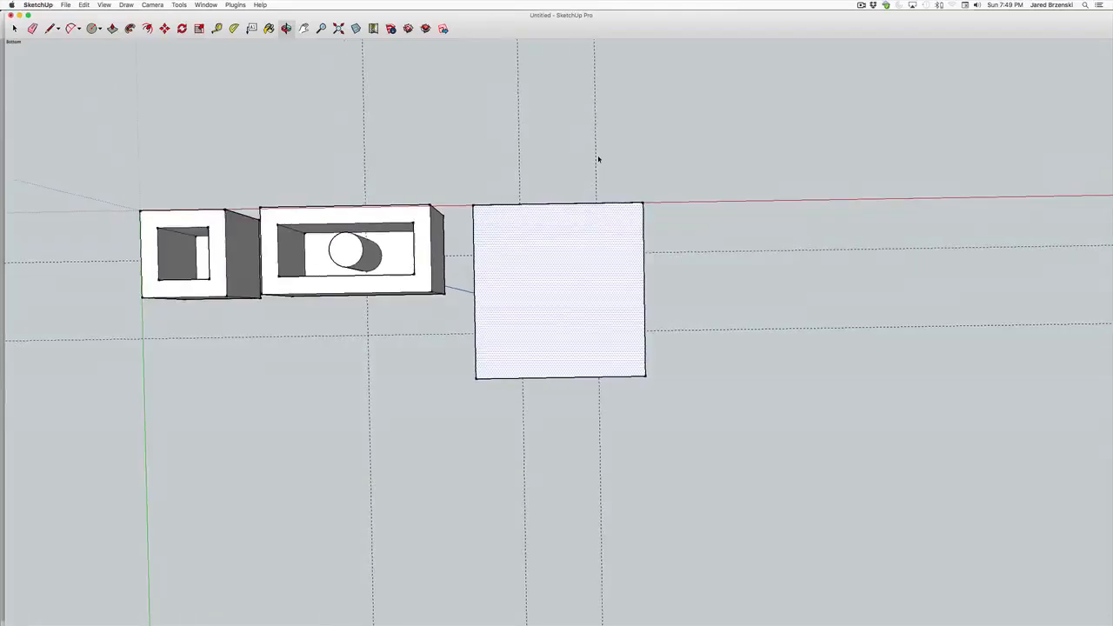
{"action": "key", "text": "f"}
{"action": "left_click", "coordinate": [564, 326]}
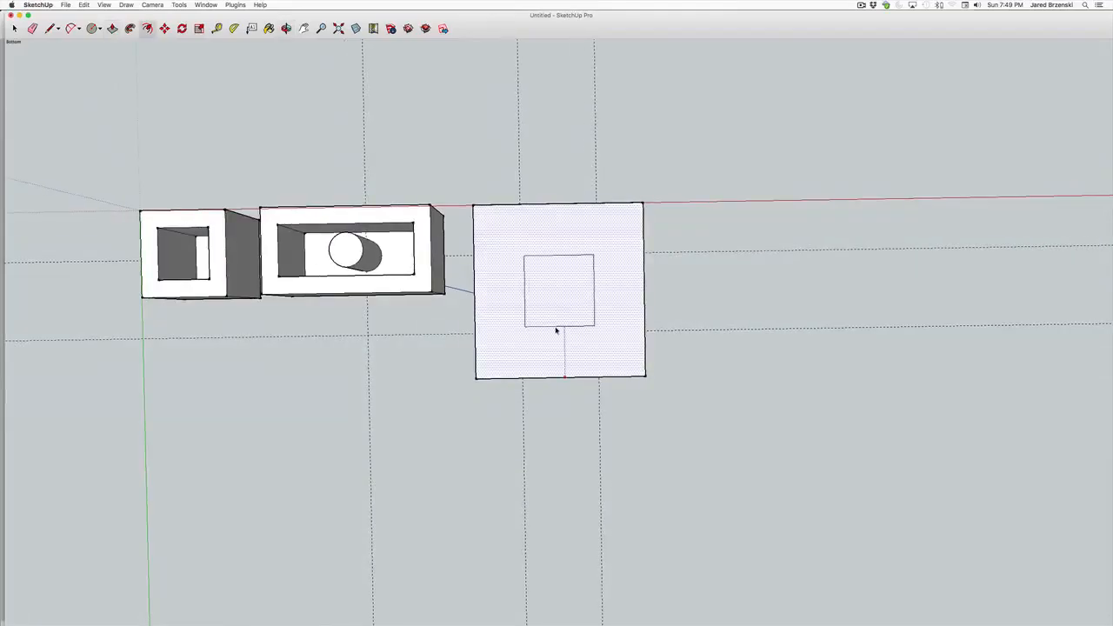
{"action": "key", "text": "Return"}
{"action": "middle_click_drag", "start_coordinate": [559, 329], "coordinate": [564, 336]}
{"action": "key", "text": "p"}
{"action": "left_click", "coordinate": [565, 334]}
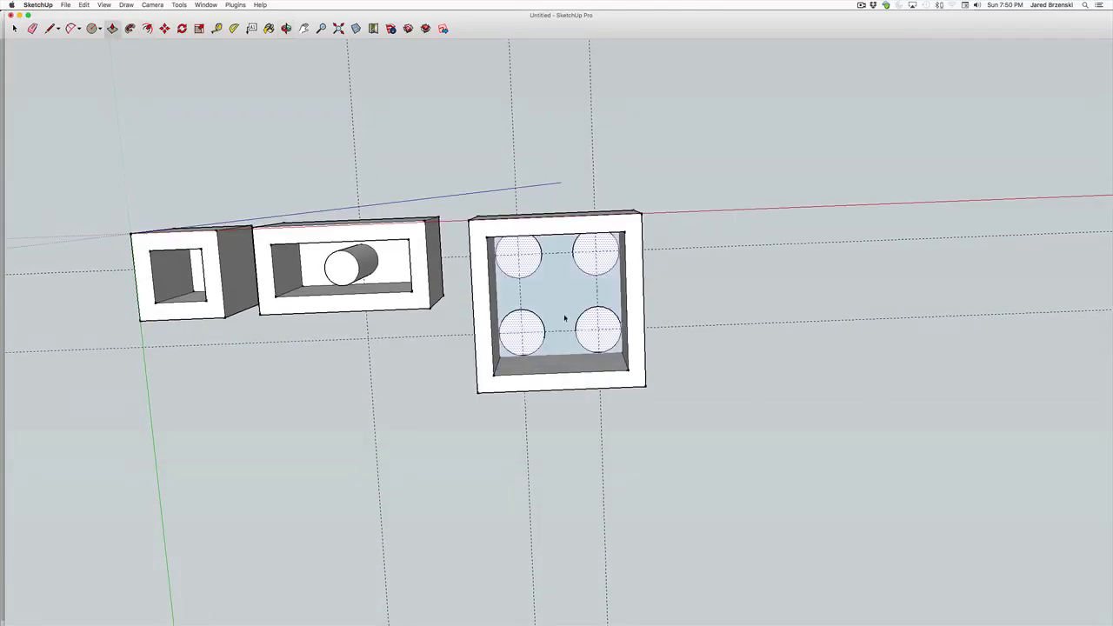
{"action": "key", "text": "Return"}
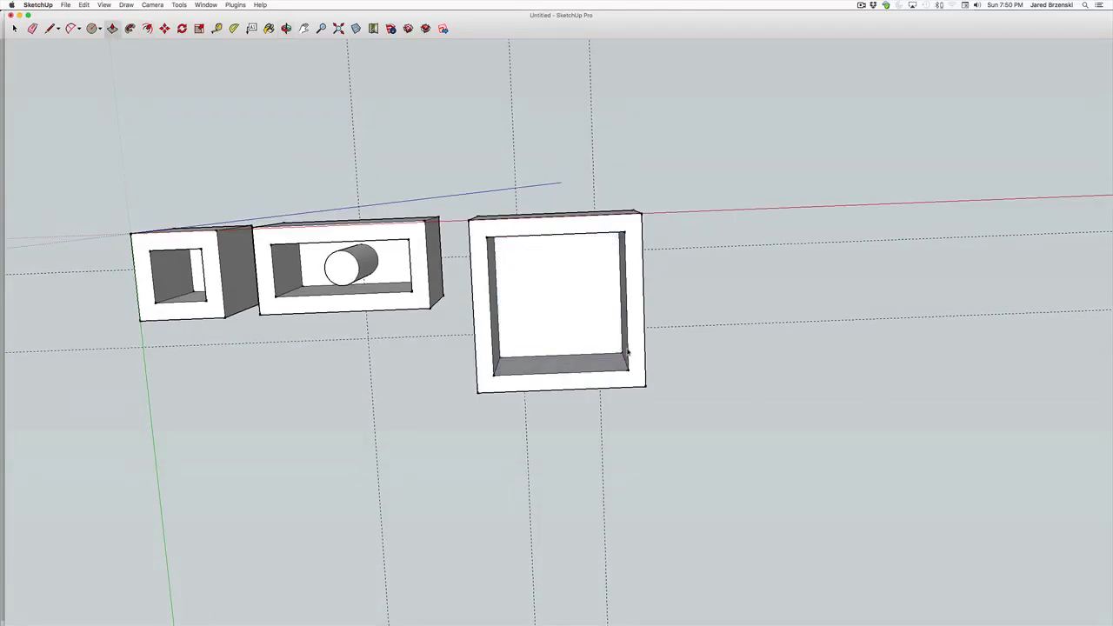
Draw a diagonal line across the recessed face inside the square brick and a stud-sized circle centred on its midpoint.
{"action": "mouse_move", "coordinate": [625, 361]}
{"action": "middle_mouse_down"}
{"action": "mouse_move", "coordinate": [650, 288]}
{"action": "mouse_move", "coordinate": [650, 338]}
{"action": "middle_mouse_up"}
{"action": "key", "text": "l"}
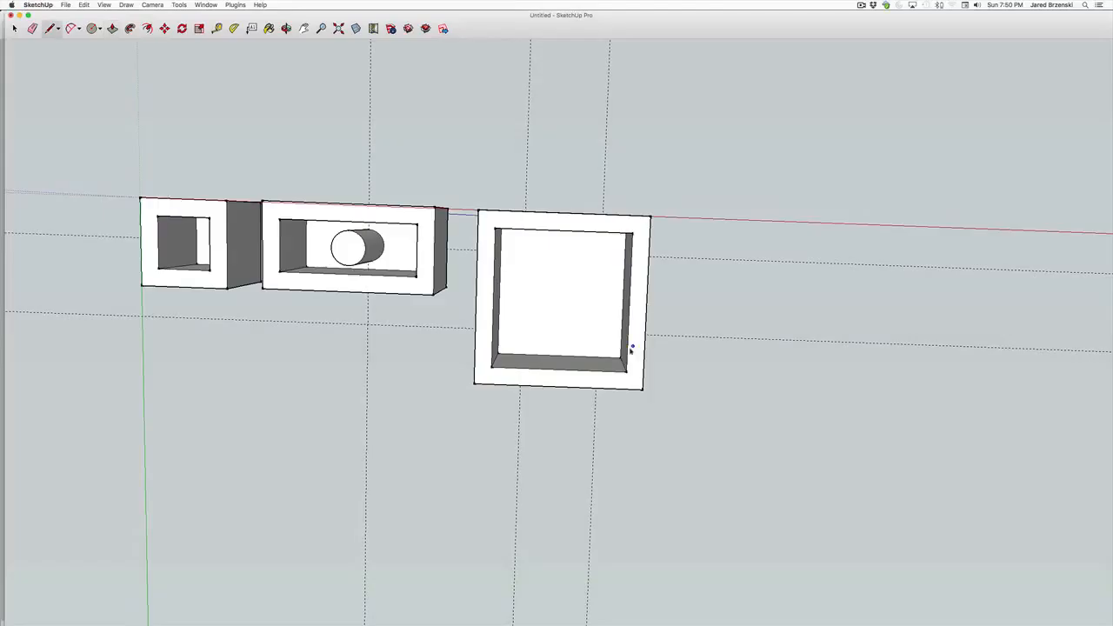
{"action": "left_click", "coordinate": [621, 363]}
{"action": "left_click", "coordinate": [497, 231]}
{"action": "mouse_move", "coordinate": [496, 231]}
{"action": "middle_mouse_down"}
{"action": "mouse_move", "coordinate": [507, 208]}
{"action": "mouse_move", "coordinate": [514, 225]}
{"action": "middle_mouse_up"}
{"action": "key", "text": "space"}
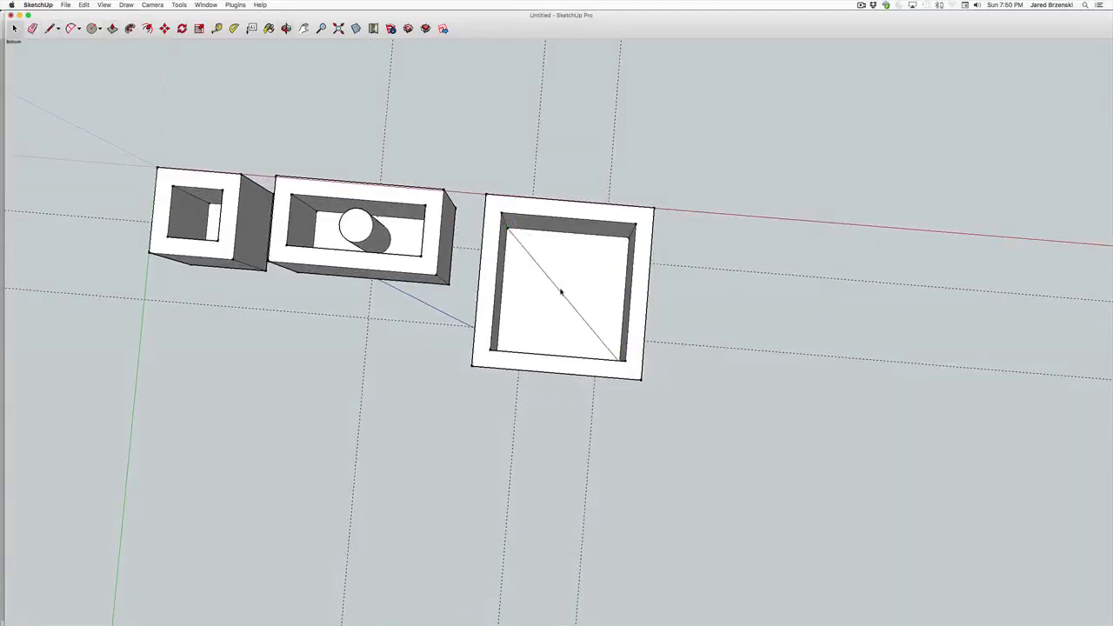
{"action": "key", "text": "c"}
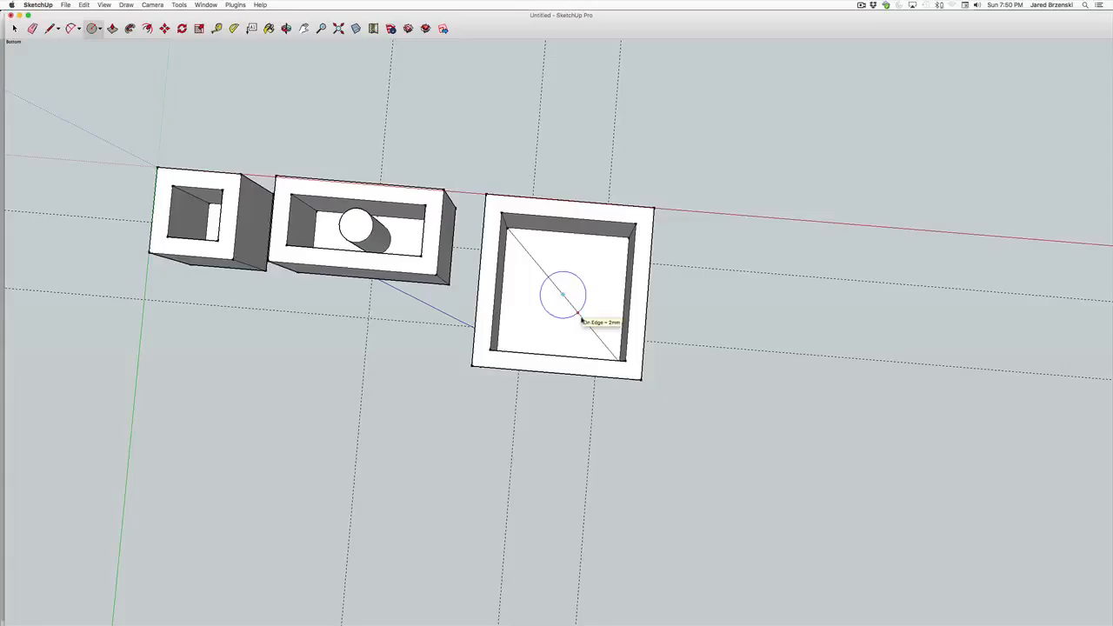
{"action": "left_click", "coordinate": [582, 321]}
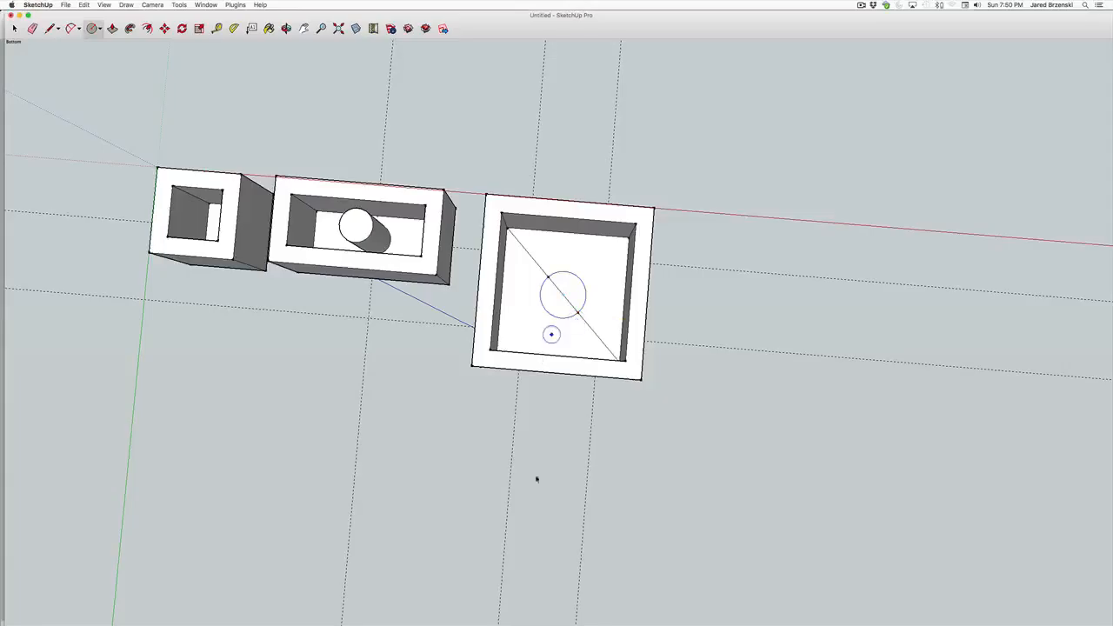
Check the central post's diameters on the LEGO drawing in LayOut and return to the SketchUp model.
{"action": "mouse_move", "coordinate": [651, 624]}
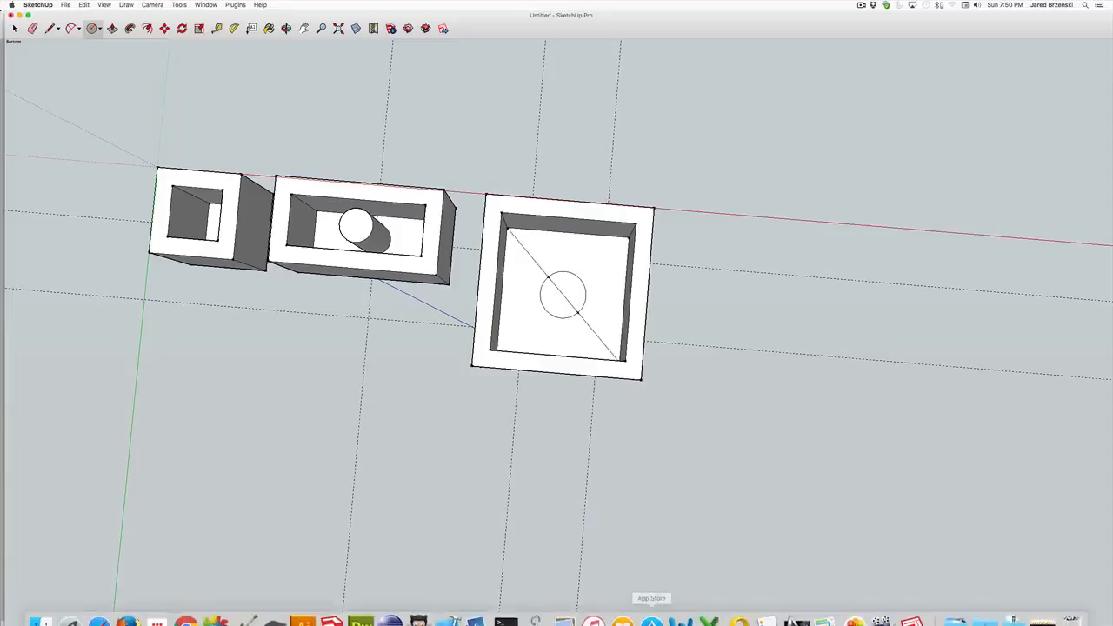
{"action": "left_click", "coordinate": [913, 620]}
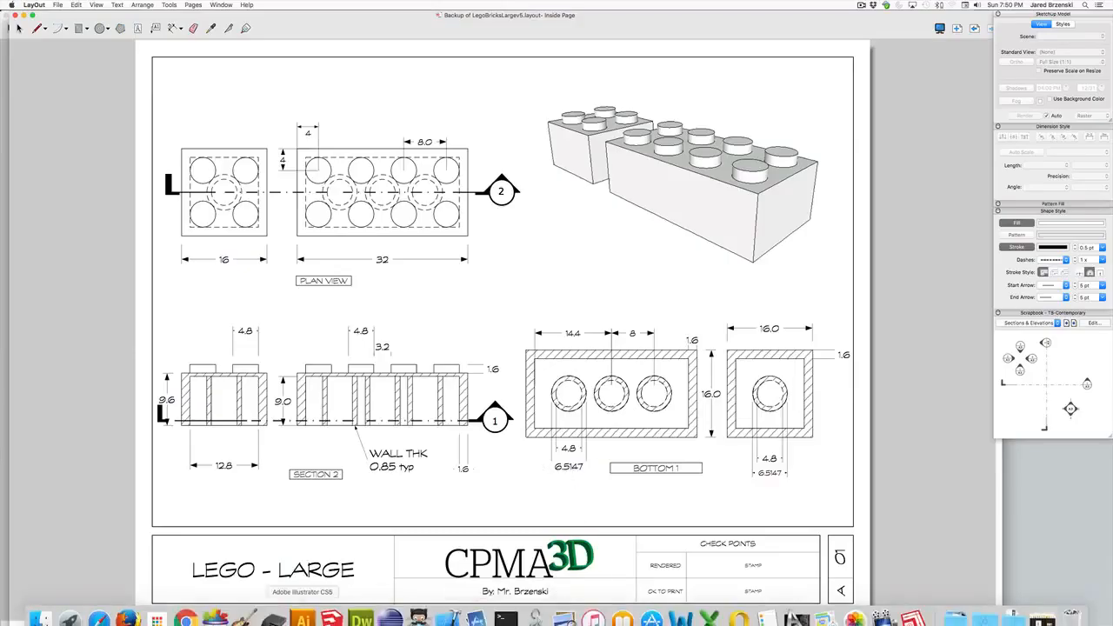
{"action": "left_click", "coordinate": [332, 614]}
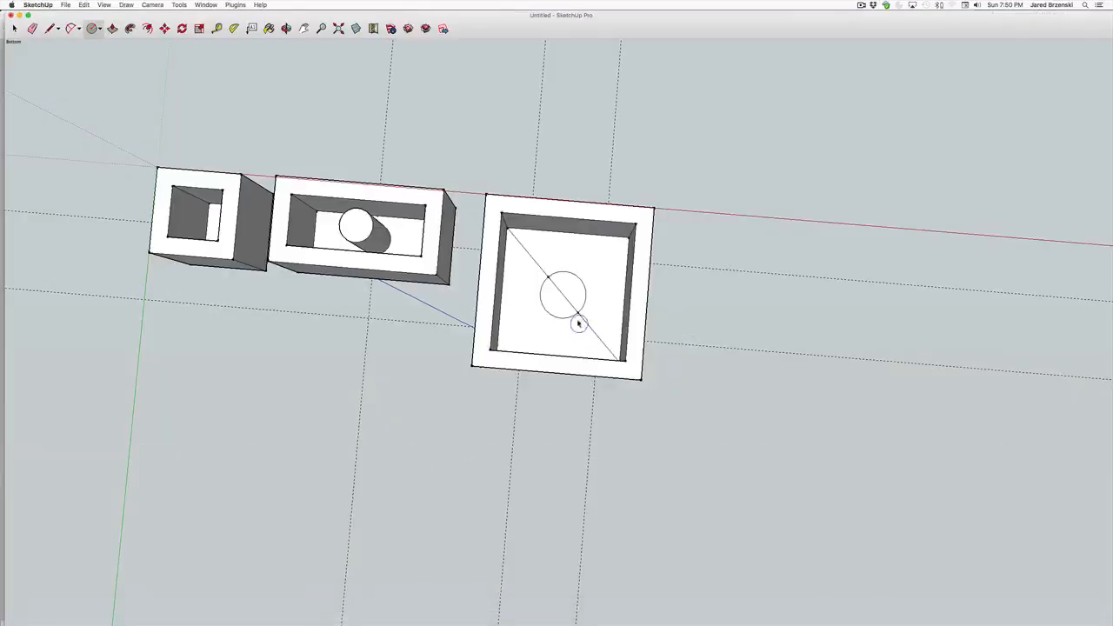
Draw a concentric outer circle with a radius of 3.2573 mm around the circle inside the square brick.
{"action": "scroll", "coordinate": [576, 322], "scroll_direction": "up", "scroll_amount": 2}
{"action": "left_click", "coordinate": [557, 282]}
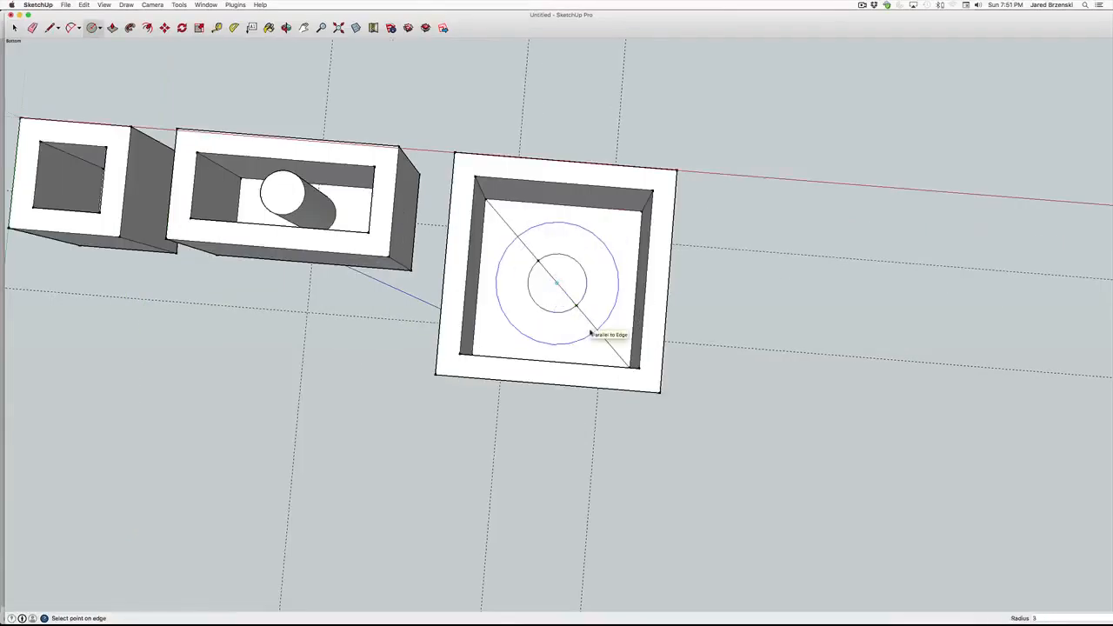
{"action": "left_click", "coordinate": [591, 333]}
{"action": "type", "text": "2.125"}
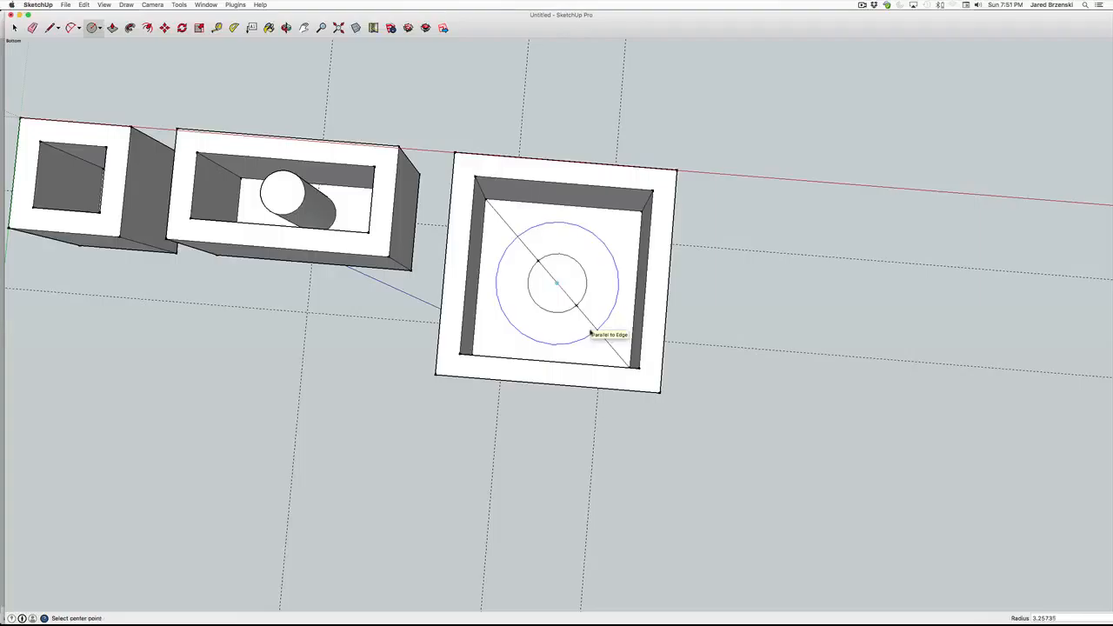
{"action": "key", "text": "Return"}
Delete the diagonal construction line's segments outside and inside the two circles.
{"action": "key", "text": "space"}
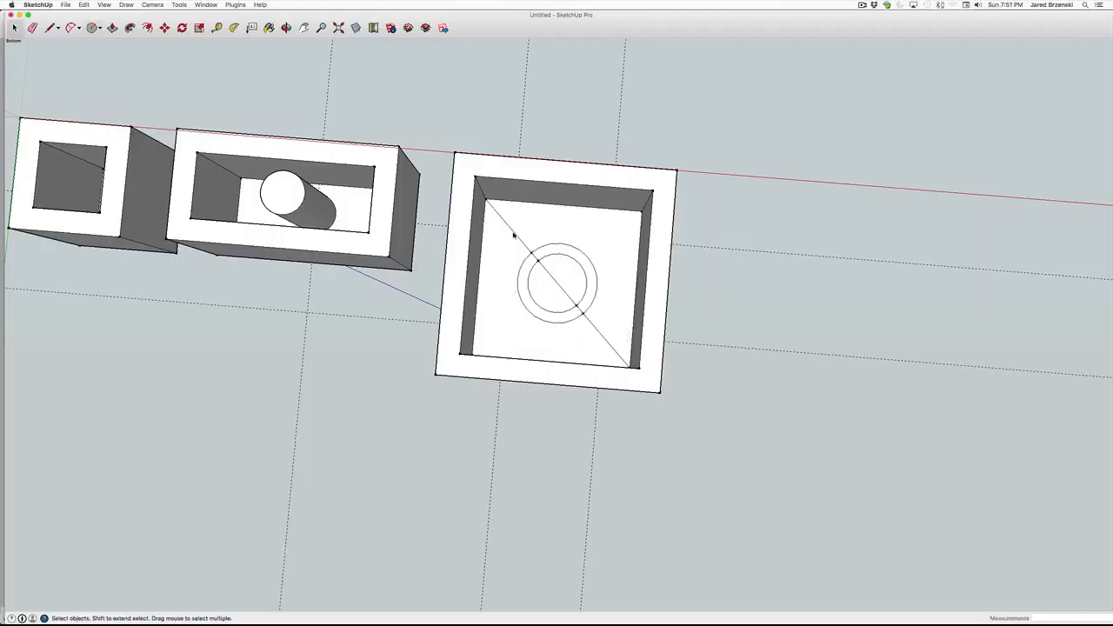
{"action": "left_click", "coordinate": [513, 234]}
{"action": "key", "text": "Delete"}
{"action": "left_click", "coordinate": [548, 275]}
{"action": "key", "text": "Delete"}
{"action": "left_click", "coordinate": [599, 331]}
{"action": "key", "text": "Delete"}
Pull the ring between the two circles out into a hollow post flush with the square brick's bottom rim.
{"action": "key", "text": "p"}
{"action": "left_click", "coordinate": [592, 292]}
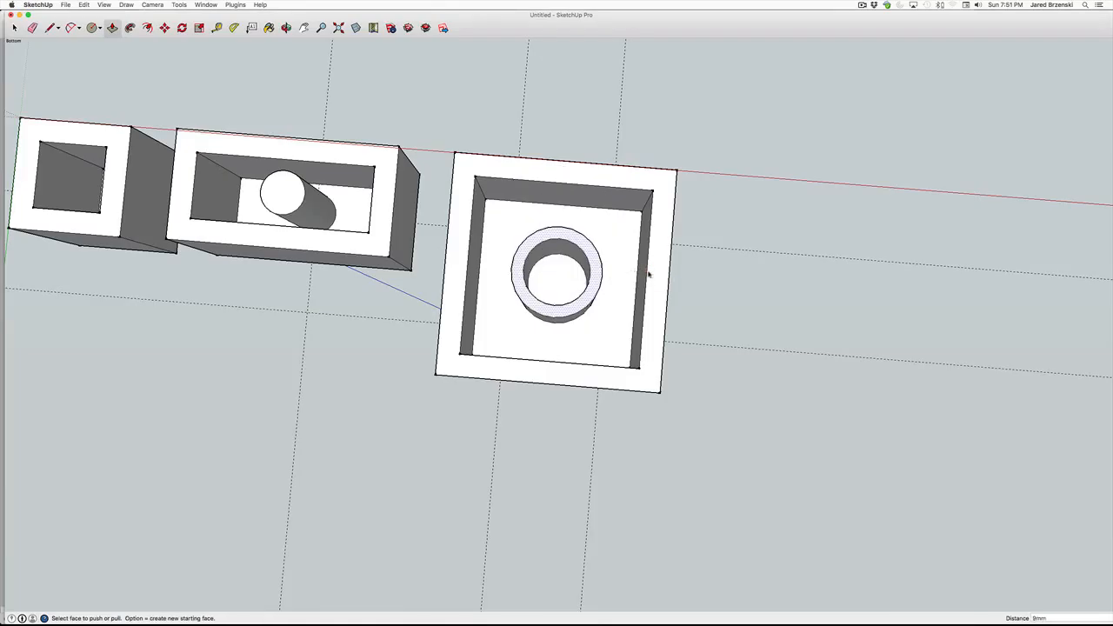
{"action": "left_click", "coordinate": [648, 275]}
Switch the model's face style to X-ray with the bricks seen from above.
{"action": "middle_click_drag", "start_coordinate": [629, 303], "coordinate": [430, 514]}
{"action": "middle_click_drag", "start_coordinate": [644, 288], "coordinate": [651, 408]}
{"action": "left_click", "coordinate": [104, 4]}
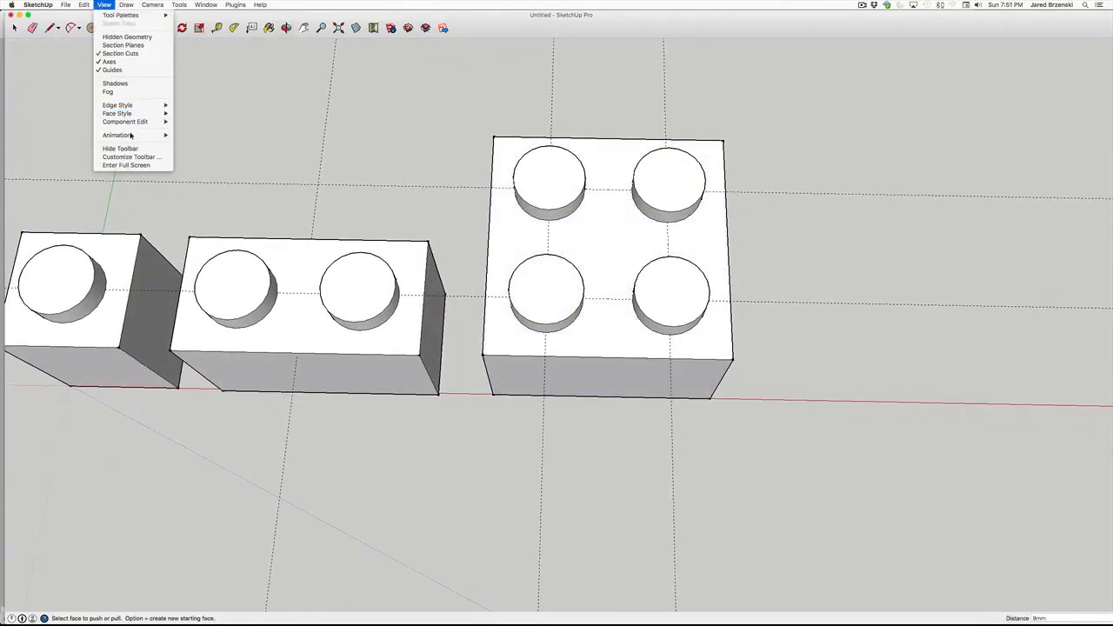
{"action": "mouse_move", "coordinate": [130, 114]}
{"action": "left_click", "coordinate": [190, 114]}
Examine how the square brick's inner post lines up with its four studs from several angles.
{"action": "middle_click_drag", "start_coordinate": [725, 169], "coordinate": [703, 323]}
{"action": "key", "text": "space"}
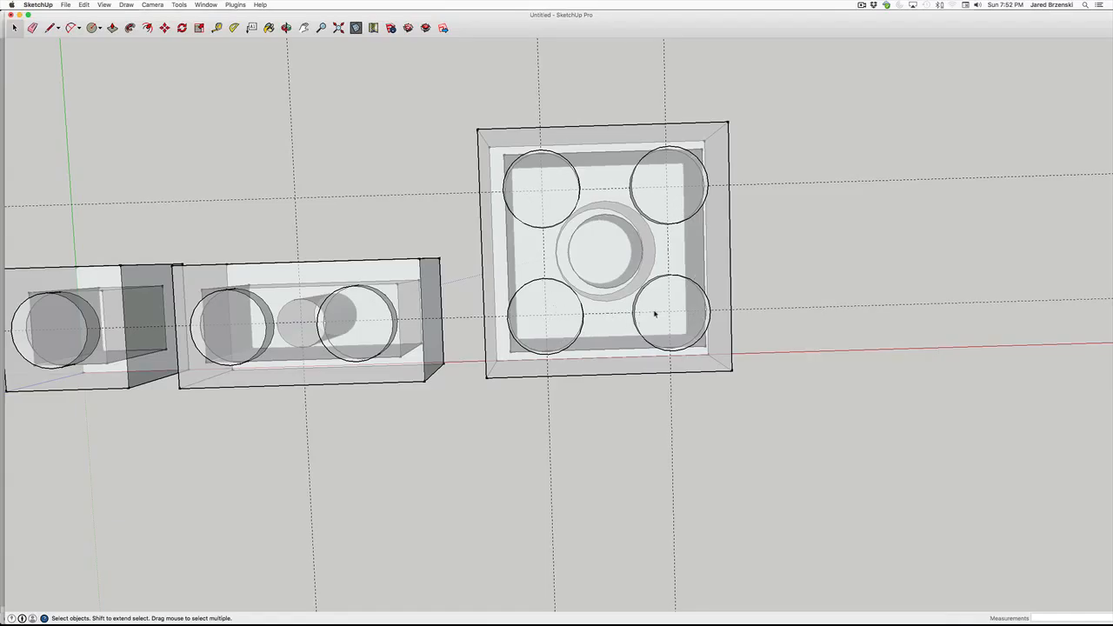
{"action": "middle_click_drag", "start_coordinate": [637, 232], "coordinate": [552, 223]}
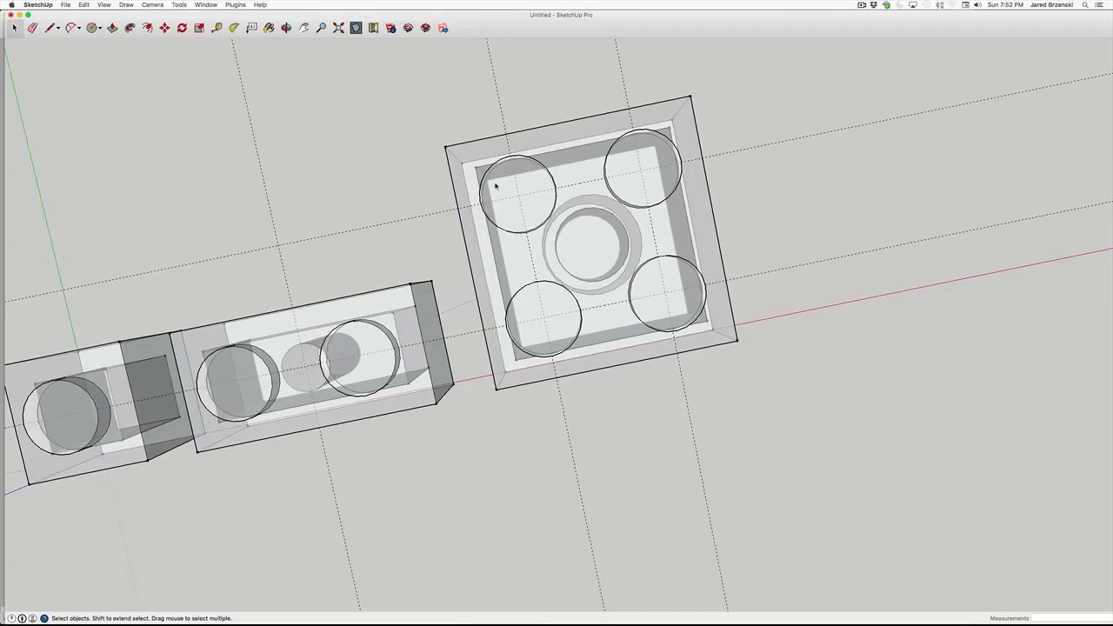
{"action": "middle_click_drag", "start_coordinate": [497, 189], "coordinate": [539, 187]}
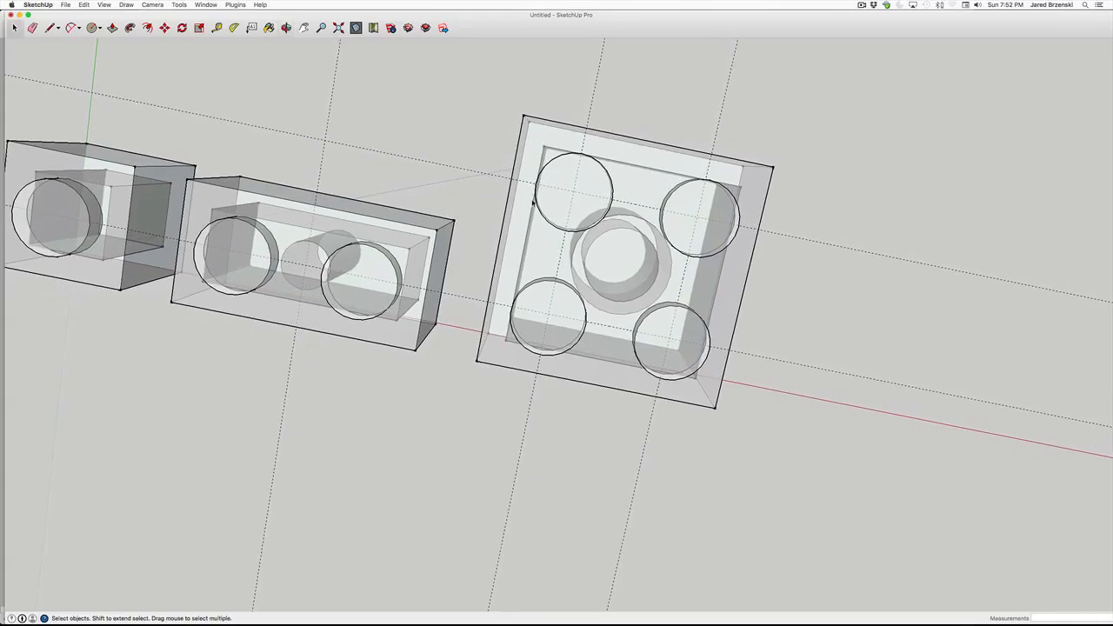
{"action": "middle_click_drag", "start_coordinate": [681, 222], "coordinate": [668, 169]}
{"action": "scroll", "coordinate": [645, 330], "scroll_direction": "down", "scroll_amount": 4}
{"action": "middle_click_drag", "start_coordinate": [687, 331], "coordinate": [547, 295]}
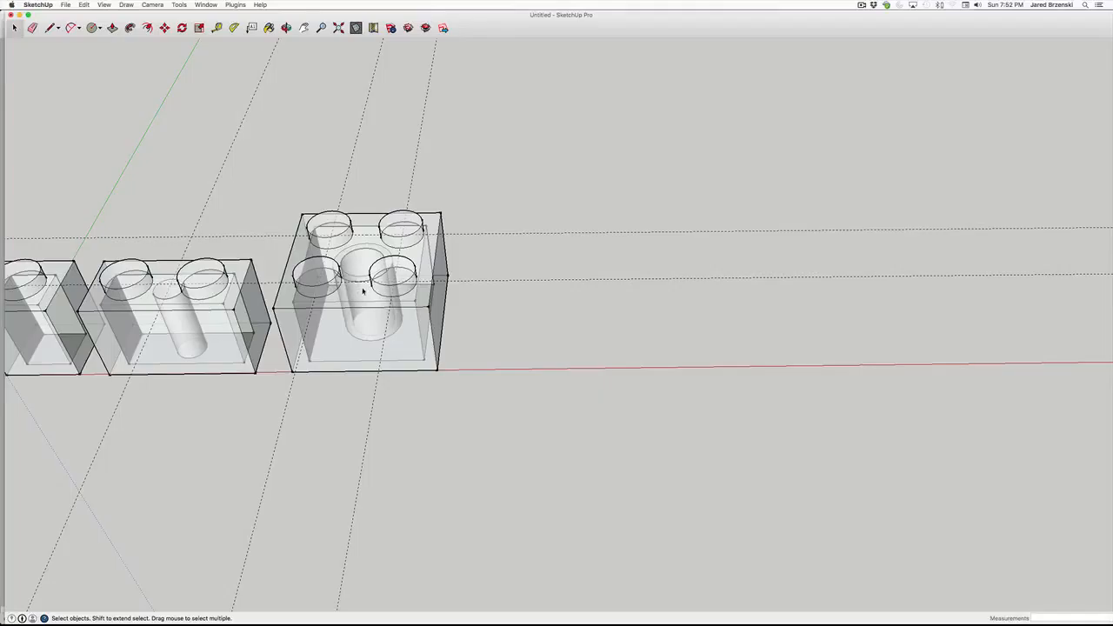
Turn off the X-ray face style so the bricks display with solid faces.
{"action": "left_click", "coordinate": [104, 5]}
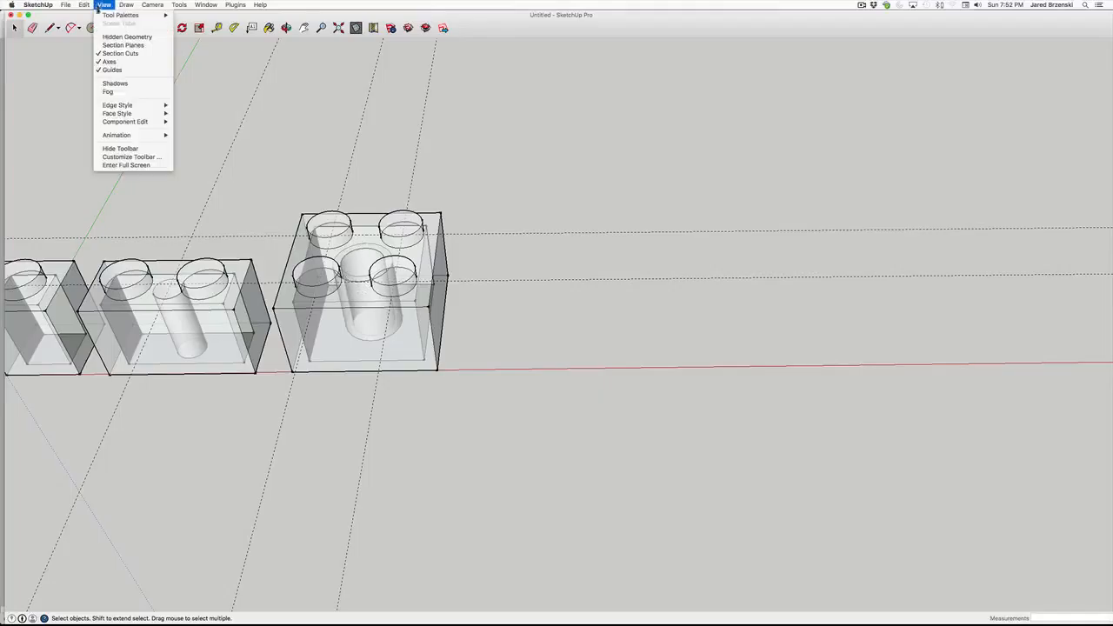
{"action": "mouse_move", "coordinate": [139, 113]}
{"action": "left_click", "coordinate": [196, 117]}
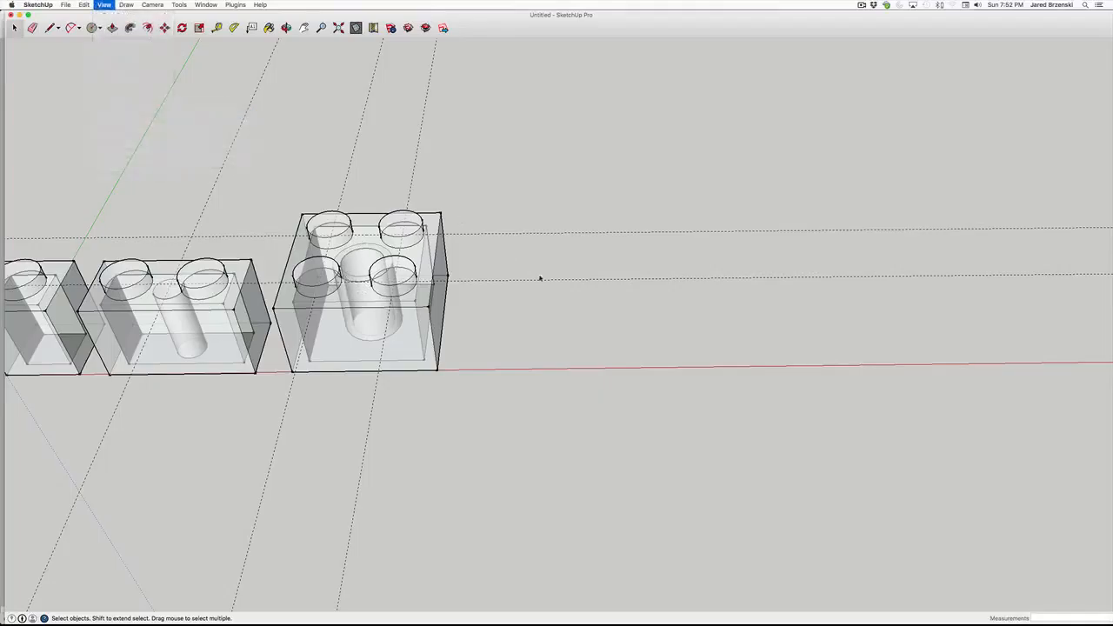
Draw a 32 by 16 mm rectangle on the ground along the red axis, beside the square brick.
{"action": "key", "text": "r"}
{"action": "left_click", "coordinate": [471, 372]}
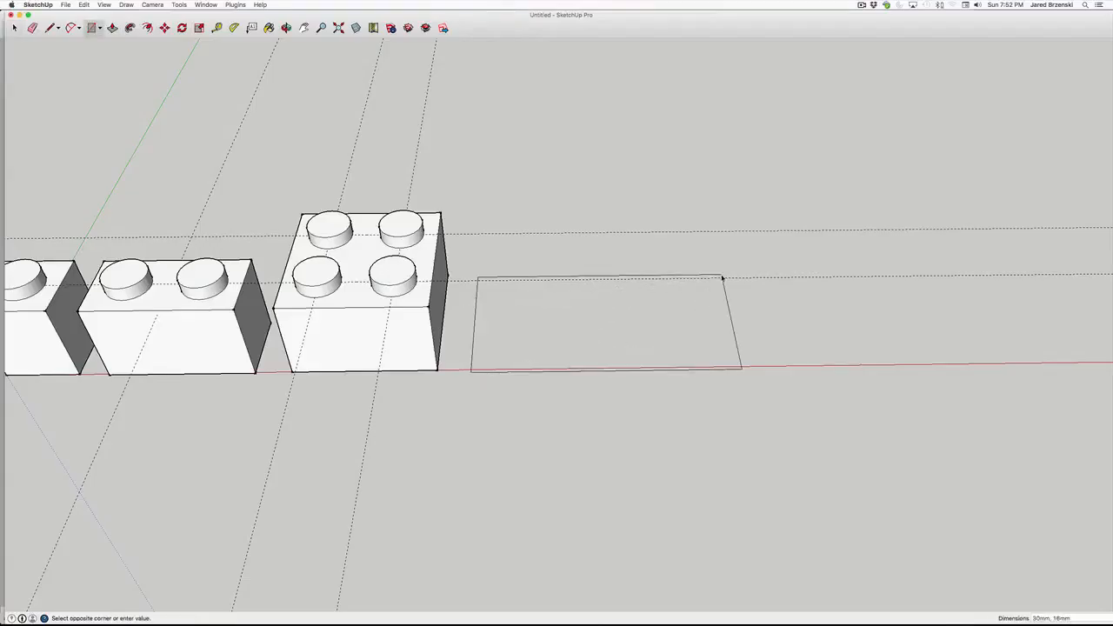
{"action": "type", "text": "32,16"}
{"action": "key", "text": "Return"}
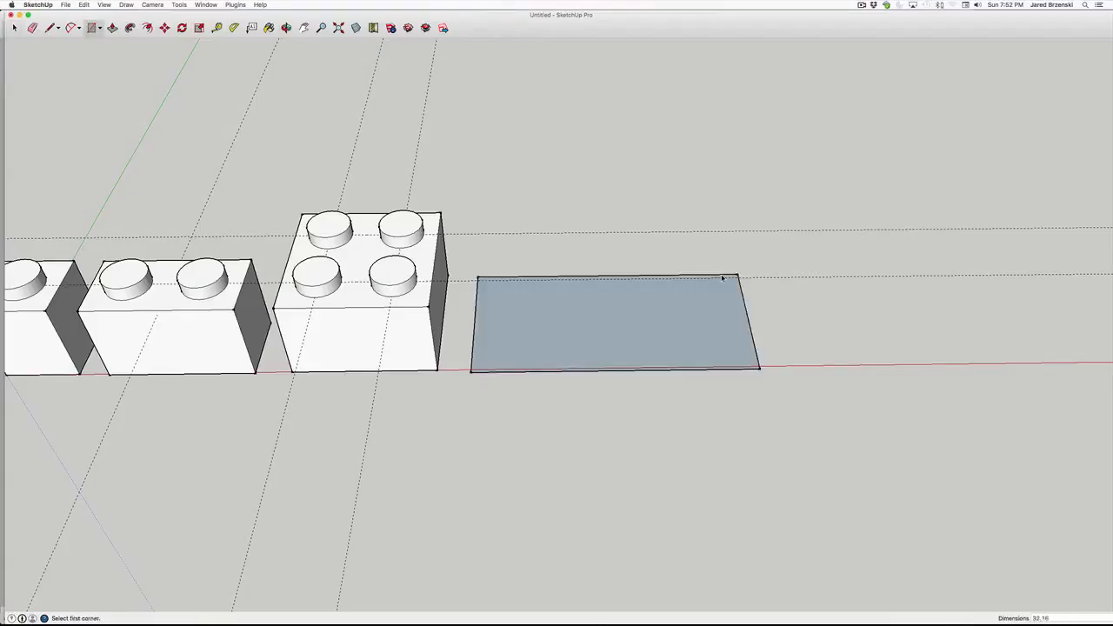
Push/Pull the rectangle up about 10 mm into a block level with the neighbouring square brick.
{"action": "key", "text": "p"}
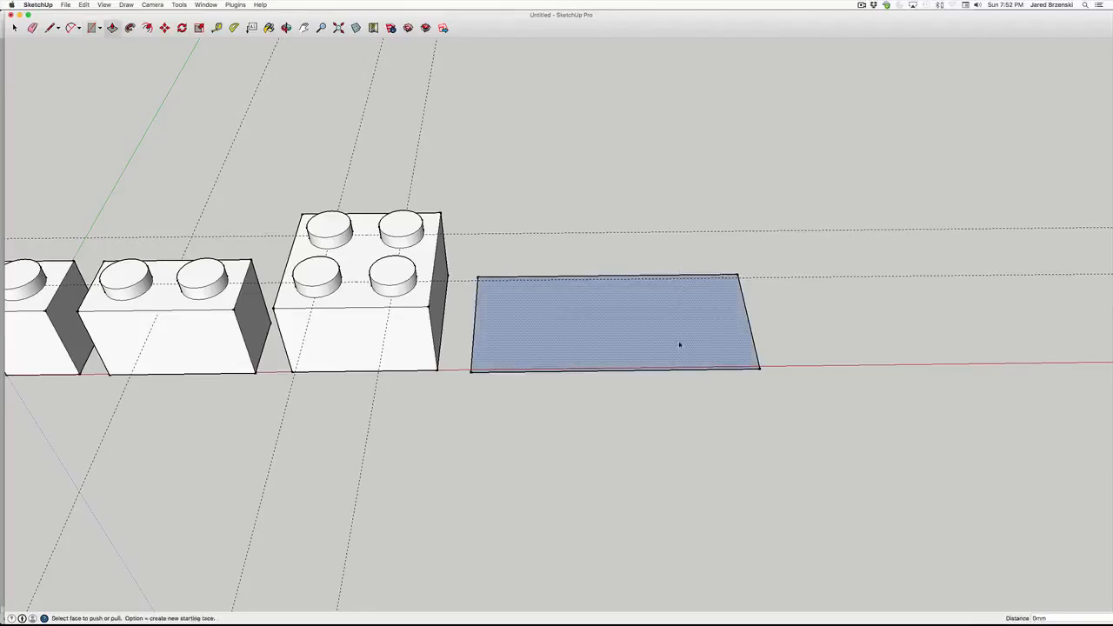
{"action": "left_click", "coordinate": [655, 341]}
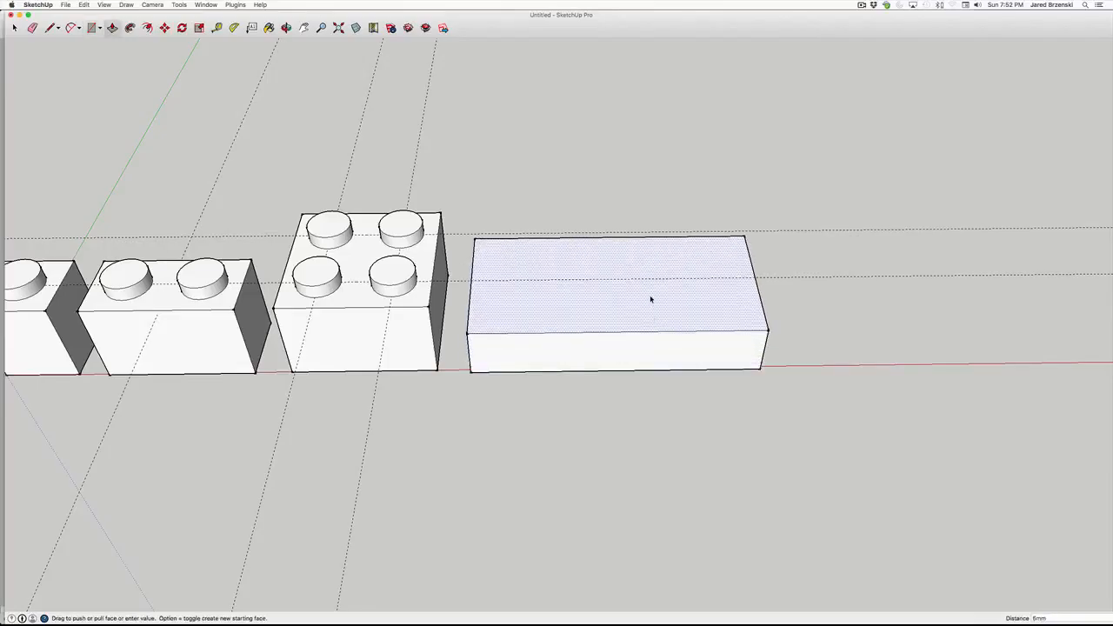
{"action": "type", "text": "10"}
{"action": "key", "text": "Return"}
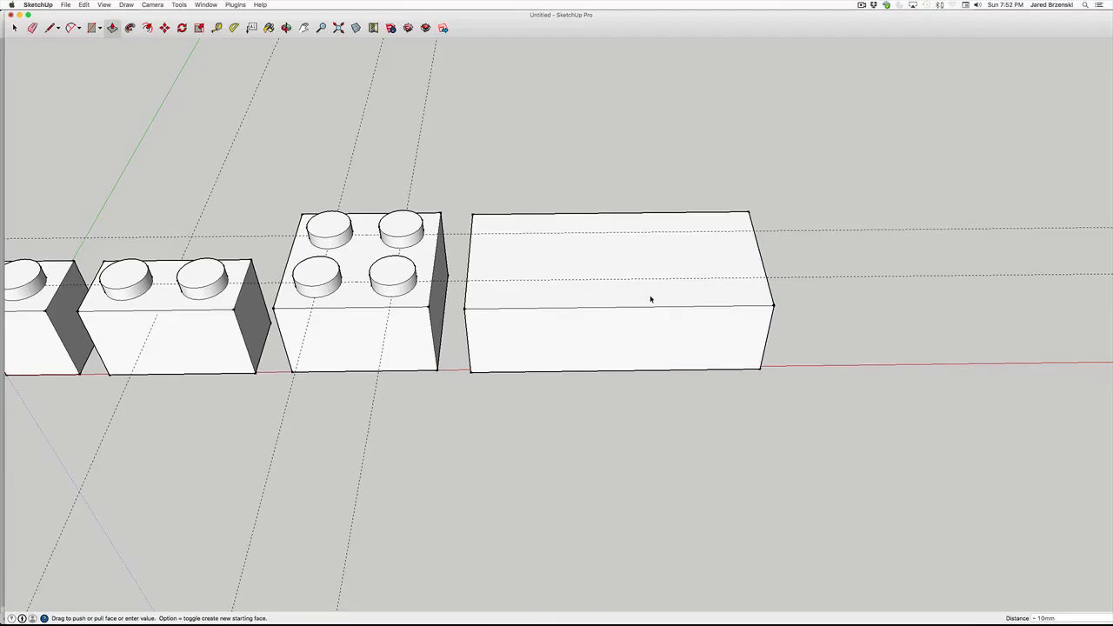
Place guides 4 mm inside both long edges of the new block's top face.
{"action": "key", "text": "t"}
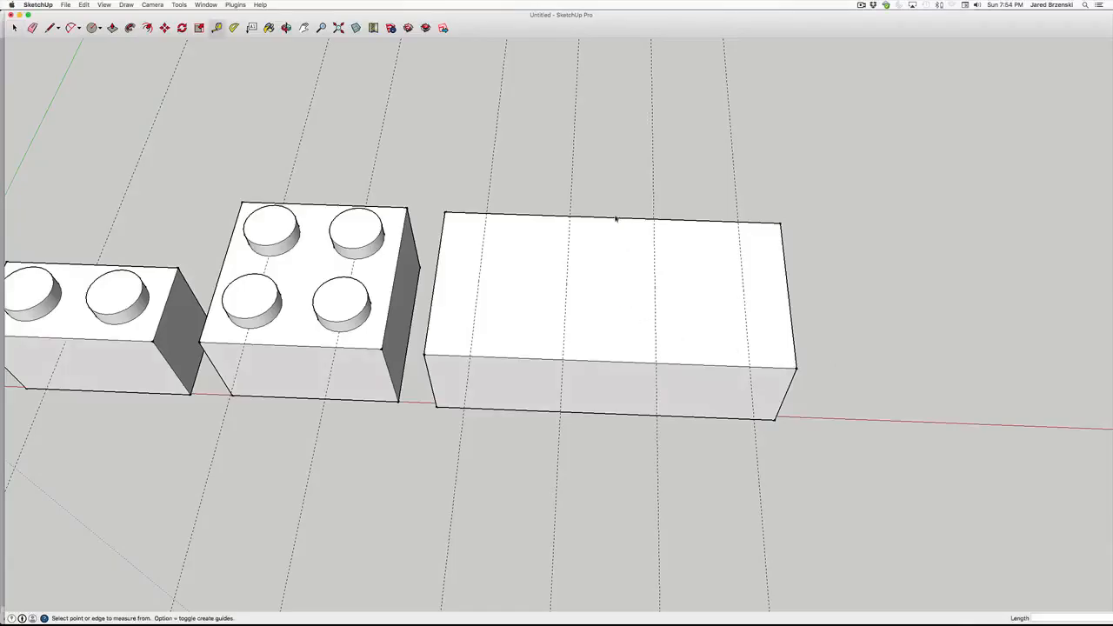
{"action": "left_click", "coordinate": [612, 218]}
{"action": "type", "text": "4"}
{"action": "key", "text": "Return"}
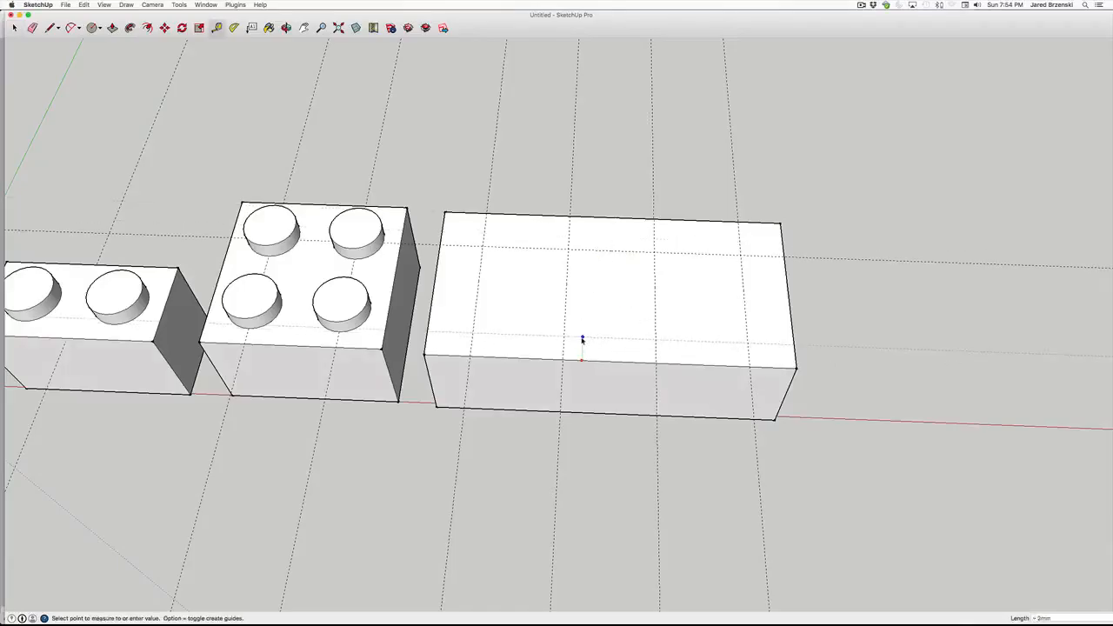
{"action": "type", "text": "4"}
{"action": "key", "text": "Return"}
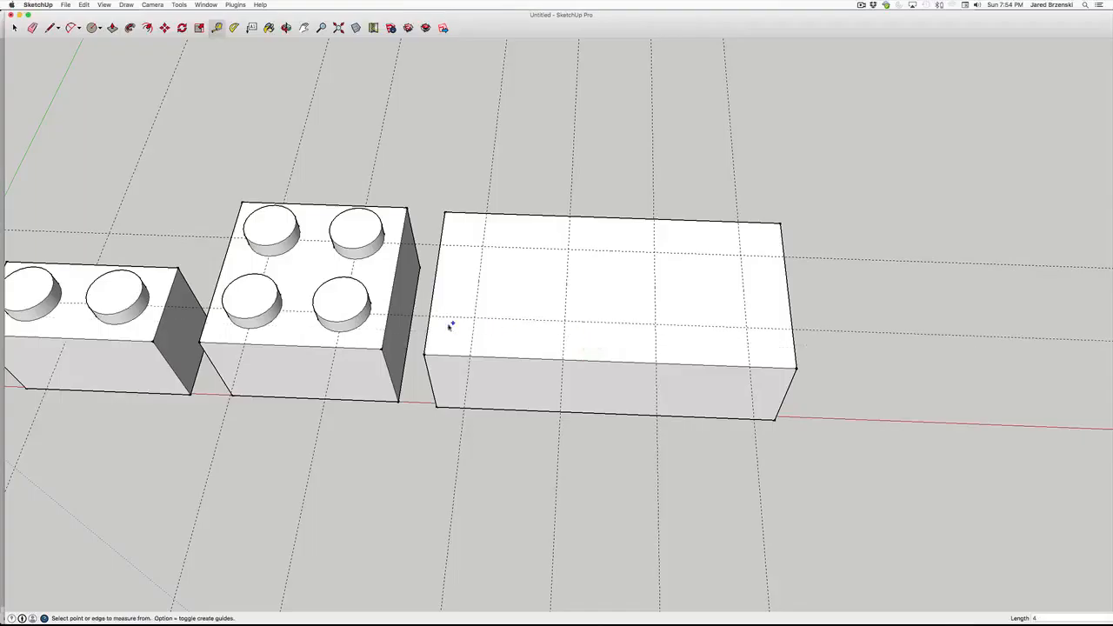
{"action": "key", "text": "space"}
Draw a circle of radius 2.4 mm at each of the eight guide crossings on the block's top face.
{"action": "key", "text": "c"}
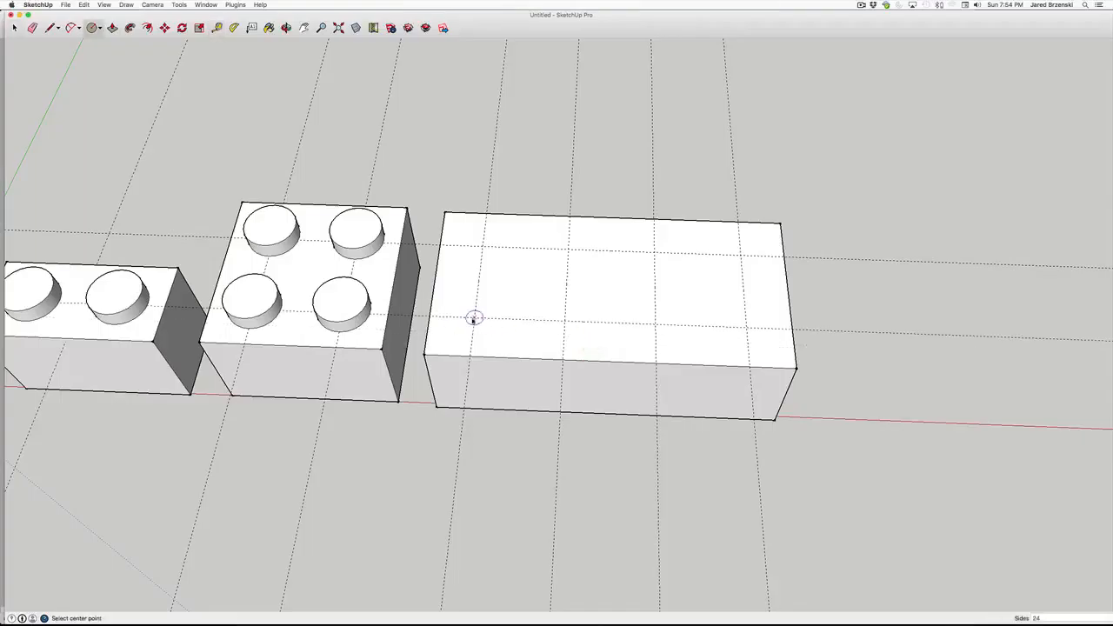
{"action": "left_click", "coordinate": [472, 318]}
{"action": "left_click", "coordinate": [474, 318]}
{"action": "left_click", "coordinate": [500, 318]}
{"action": "left_click", "coordinate": [483, 248]}
{"action": "left_click", "coordinate": [509, 249]}
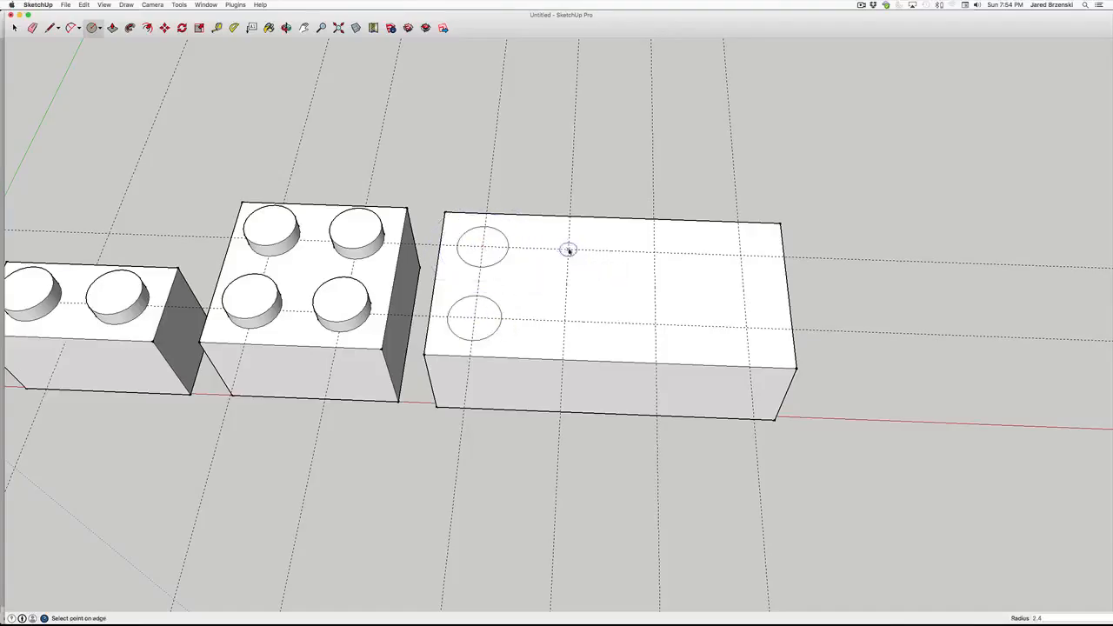
{"action": "double_click", "coordinate": [568, 249]}
{"action": "double_click", "coordinate": [565, 321]}
{"action": "double_click", "coordinate": [655, 324]}
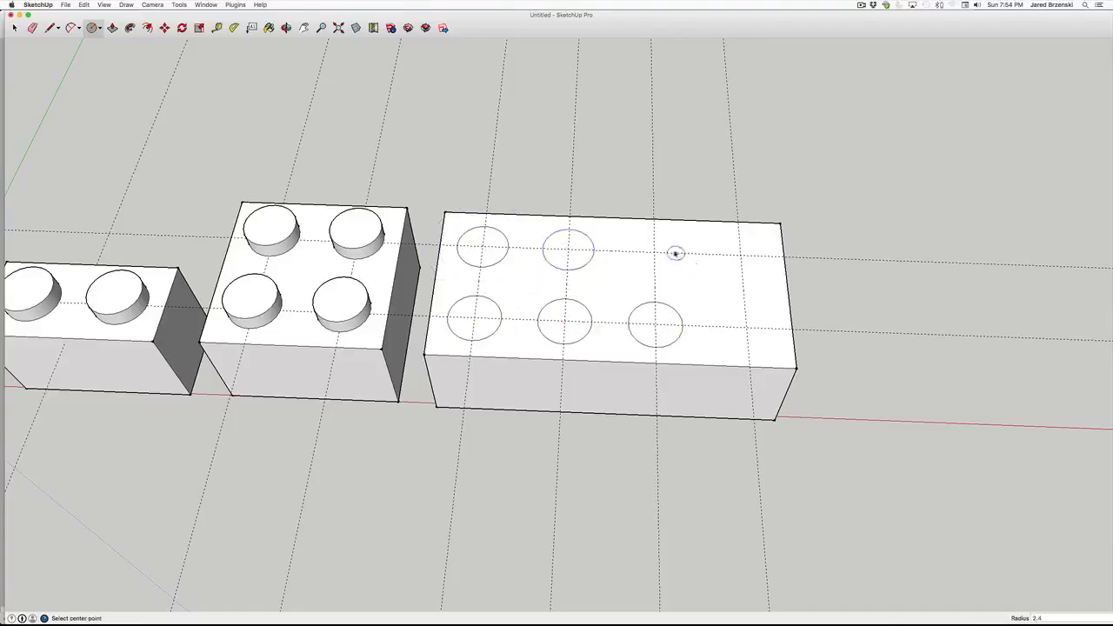
{"action": "left_click", "coordinate": [654, 252]}
{"action": "left_click", "coordinate": [680, 279]}
{"action": "double_click", "coordinate": [741, 254]}
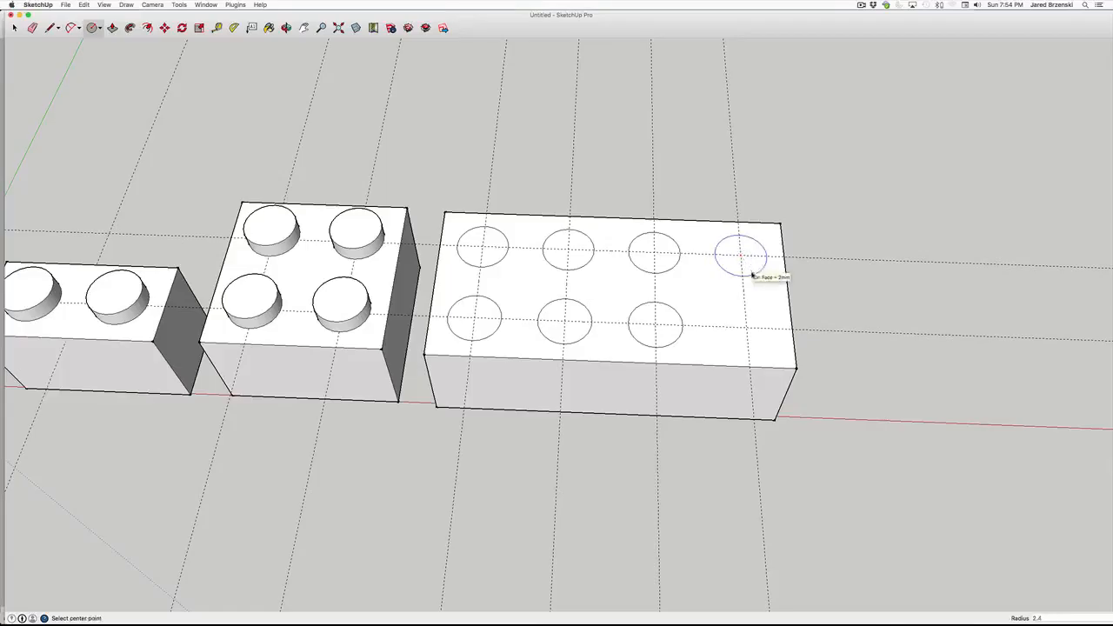
{"action": "double_click", "coordinate": [746, 327]}
Pull the eight circles up into studs of equal height on the long brick.
{"action": "key", "text": "space"}
{"action": "left_click", "coordinate": [490, 329]}
{"action": "key", "text": "p"}
{"action": "left_click_drag", "start_coordinate": [491, 327], "coordinate": [491, 318]}
{"action": "left_click_drag", "start_coordinate": [480, 260], "coordinate": [497, 297]}
{"action": "left_click_drag", "start_coordinate": [558, 260], "coordinate": [498, 299]}
{"action": "left_click_drag", "start_coordinate": [569, 315], "coordinate": [499, 312]}
{"action": "left_click_drag", "start_coordinate": [648, 320], "coordinate": [592, 313]}
{"action": "left_click_drag", "start_coordinate": [649, 259], "coordinate": [596, 246]}
{"action": "left_click_drag", "start_coordinate": [720, 251], "coordinate": [695, 251]}
{"action": "left_click_drag", "start_coordinate": [736, 319], "coordinate": [692, 324]}
{"action": "middle_click_drag", "start_coordinate": [713, 273], "coordinate": [690, 186]}
Delete the guides that run crosswise over the square brick and the eight-stud brick.
{"action": "key", "text": "space"}
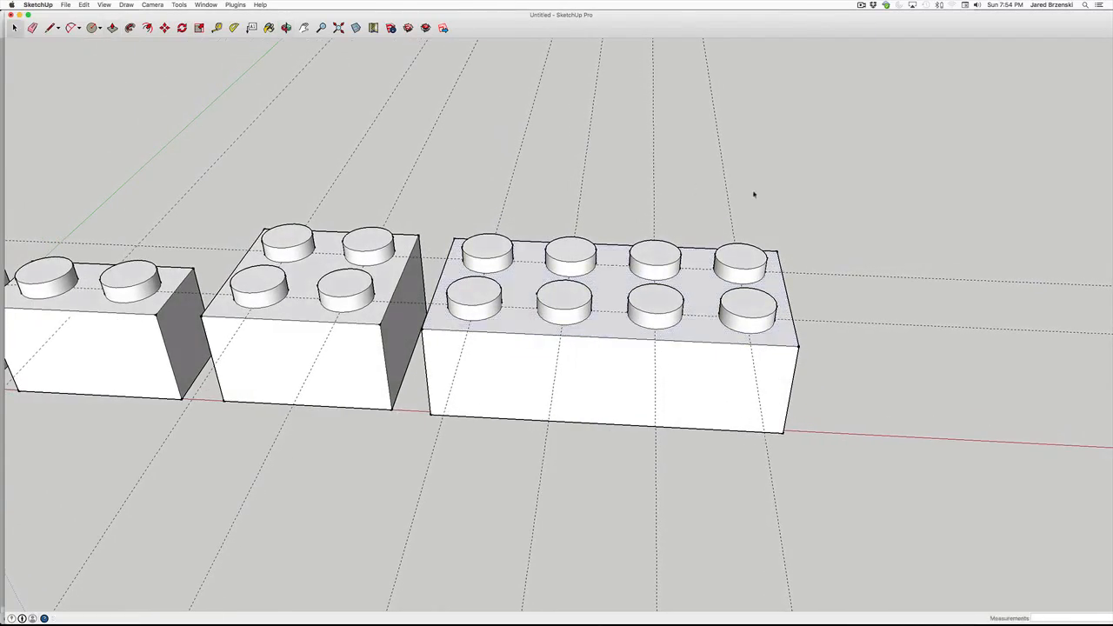
{"action": "left_click_drag", "start_coordinate": [753, 190], "coordinate": [199, 81]}
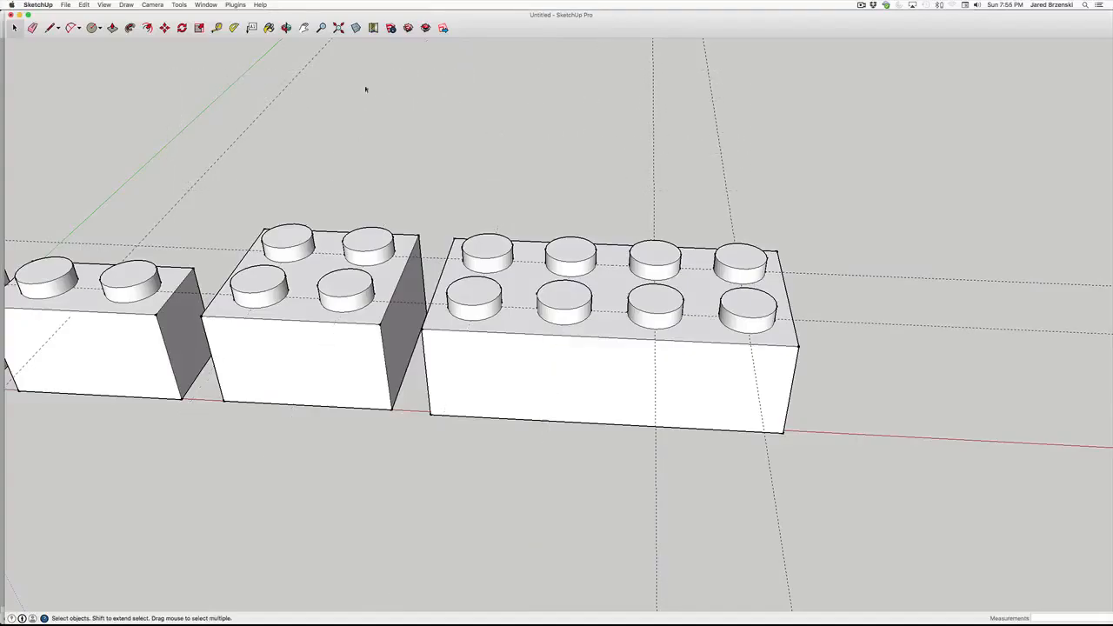
{"action": "key", "text": "Delete"}
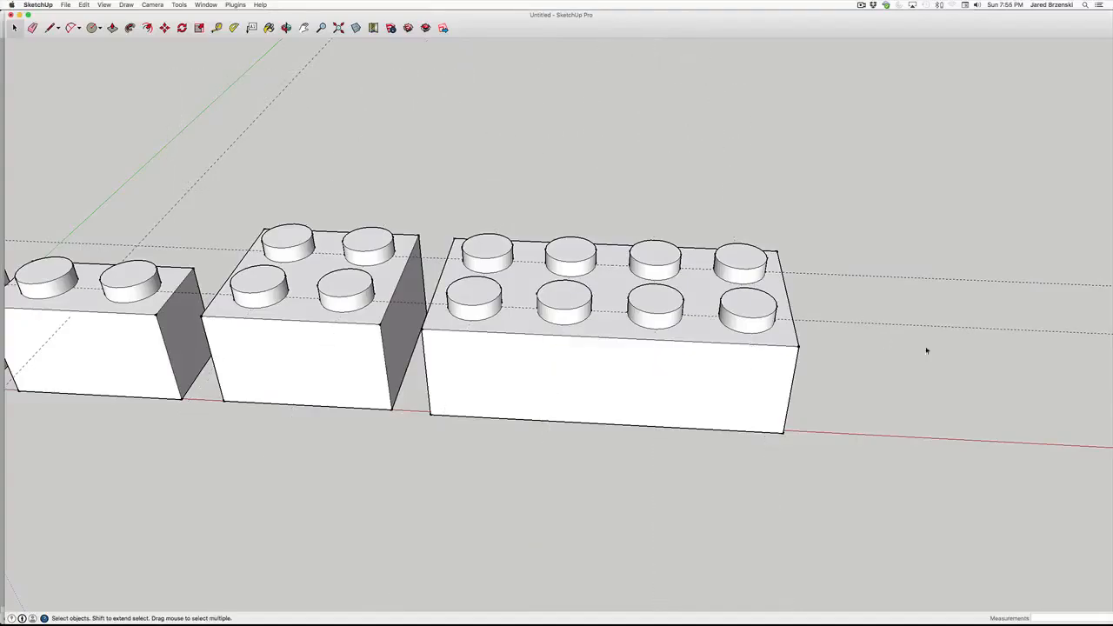
Offset the outline of the long brick's underside inward to form a wall rim like the square brick's.
{"action": "middle_click_drag", "start_coordinate": [801, 354], "coordinate": [833, 174]}
{"action": "middle_click_drag", "start_coordinate": [774, 247], "coordinate": [638, 225]}
{"action": "key", "text": "space"}
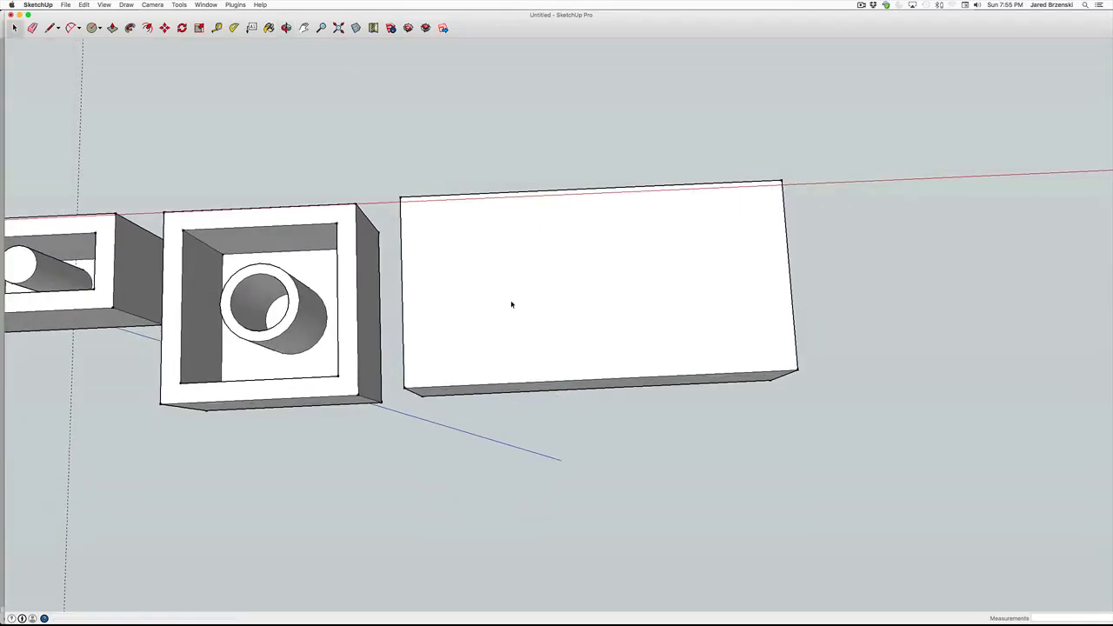
{"action": "left_click", "coordinate": [512, 304]}
{"action": "key", "text": "f"}
{"action": "left_click", "coordinate": [489, 301]}
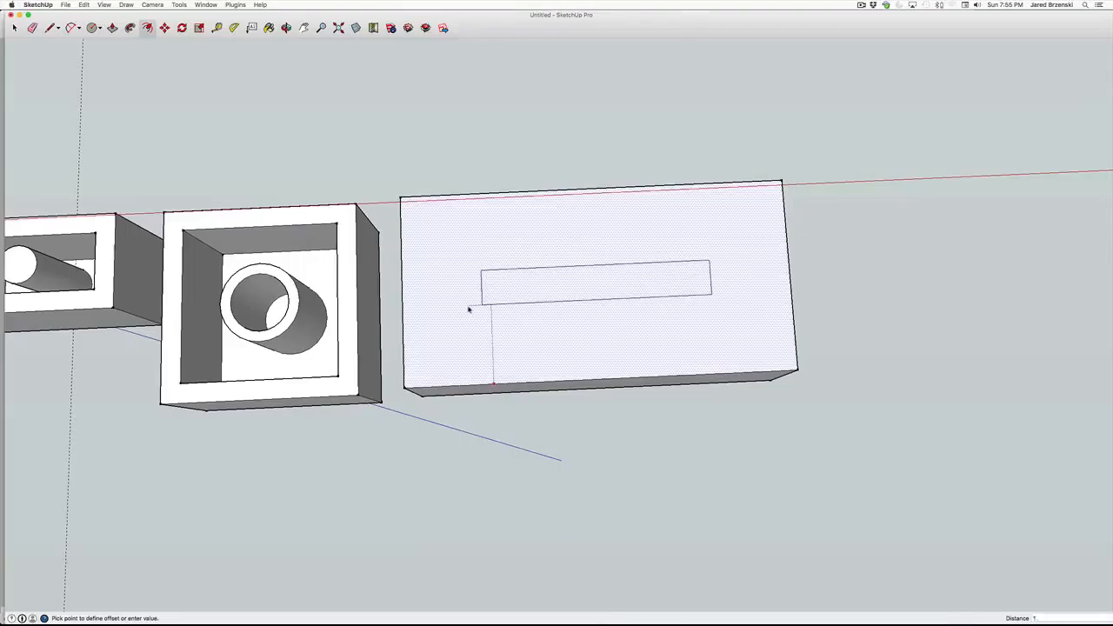
{"action": "left_click", "coordinate": [468, 308]}
Push the long brick's inner bottom face in 9 mm to hollow out the brick.
{"action": "key", "text": "p"}
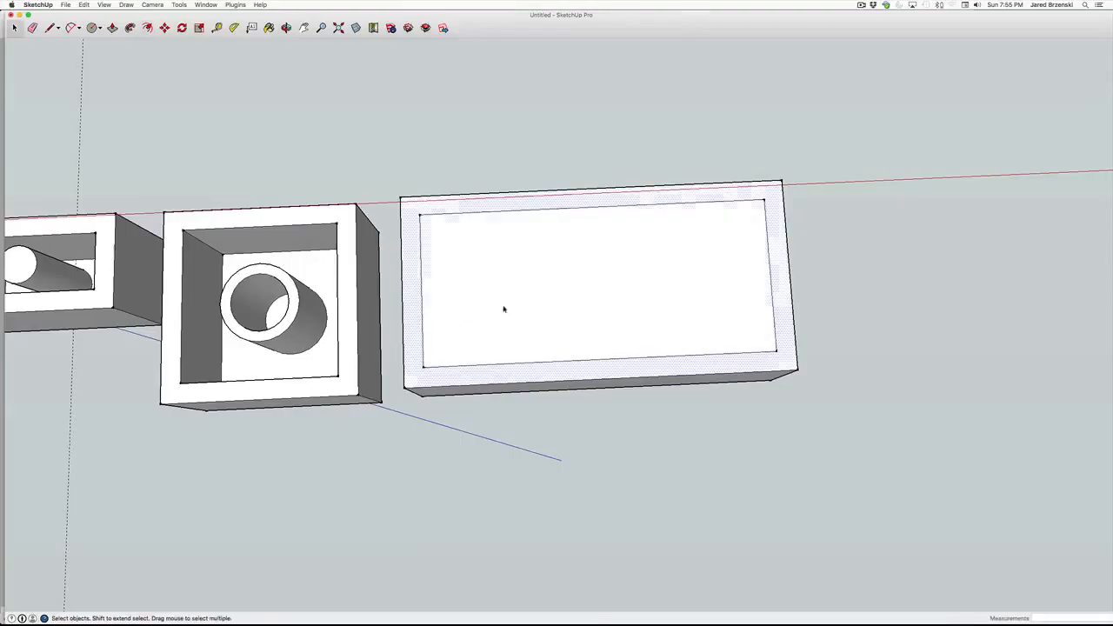
{"action": "left_click", "coordinate": [536, 323]}
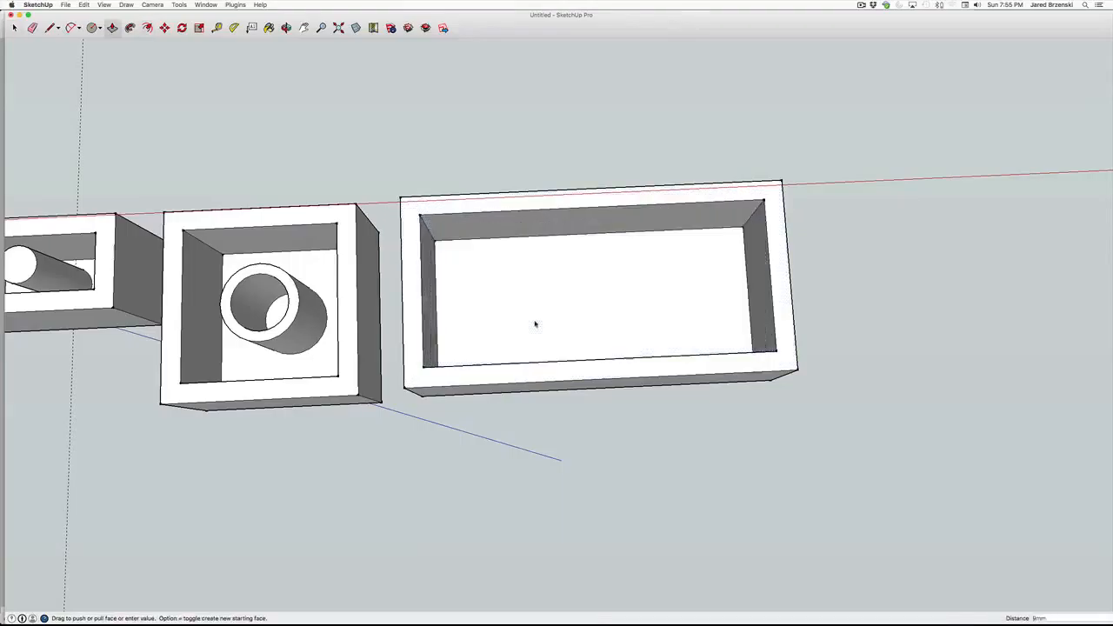
{"action": "left_click", "coordinate": [635, 303]}
Place a crosswise guide through the middle of the long brick's cavity floor, 14 mm from the end wall.
{"action": "middle_click_drag", "start_coordinate": [637, 292], "coordinate": [630, 314]}
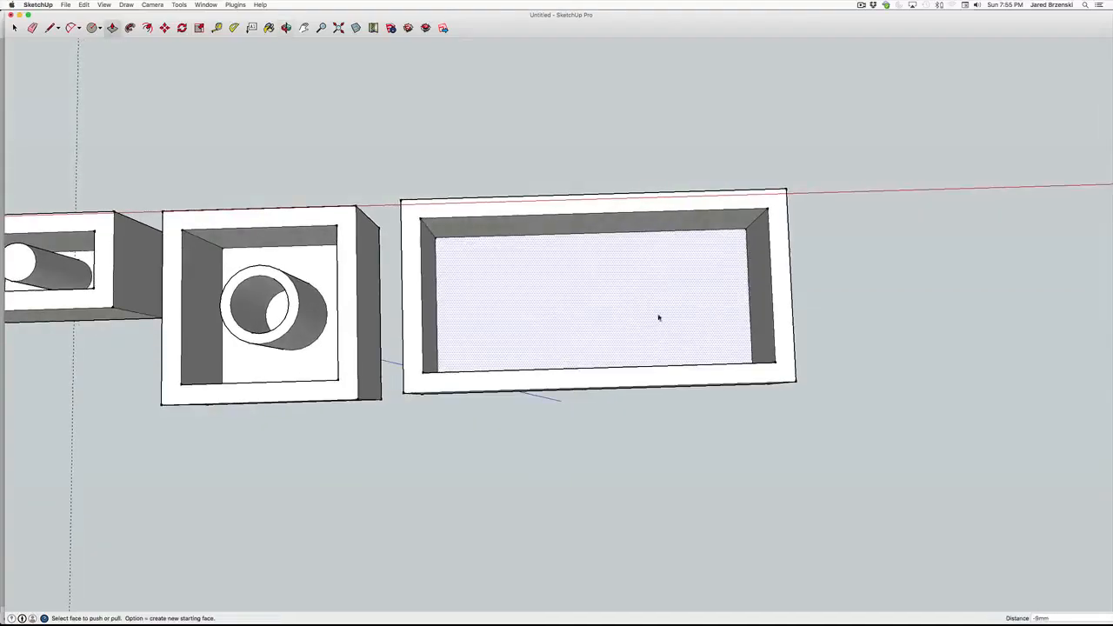
{"action": "key", "text": "t"}
{"action": "left_click", "coordinate": [750, 300]}
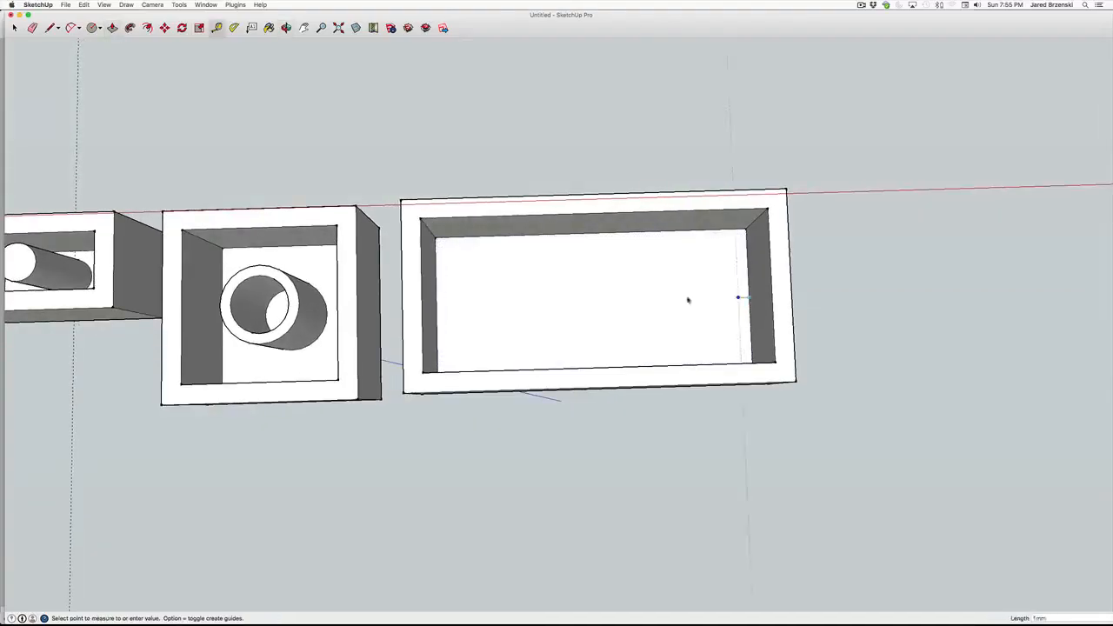
{"action": "left_click", "coordinate": [587, 237]}
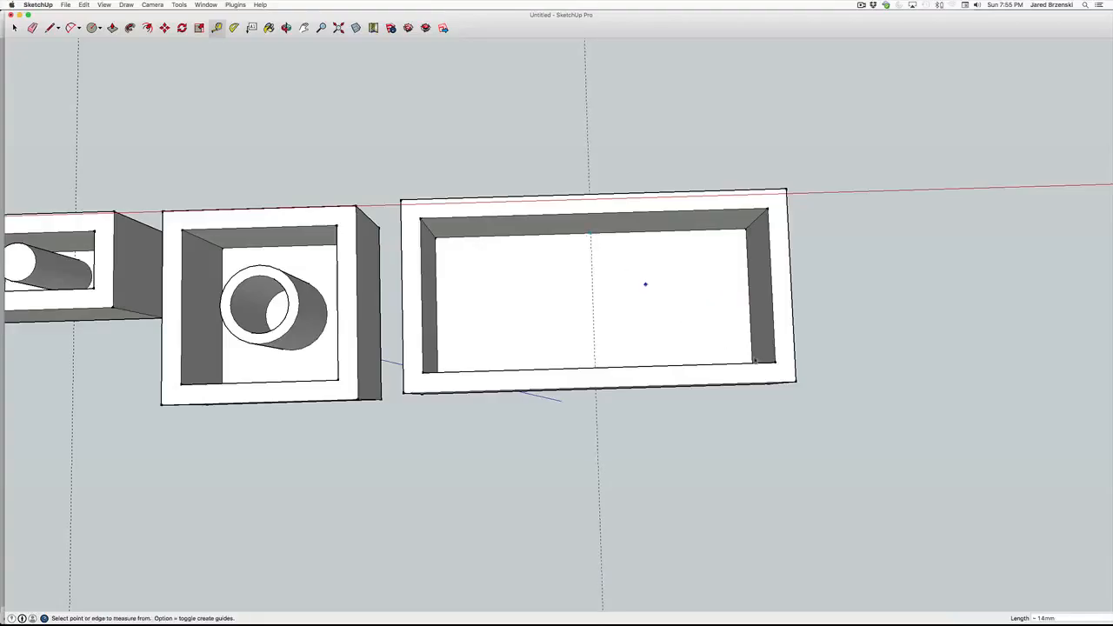
{"action": "left_click", "coordinate": [754, 299]}
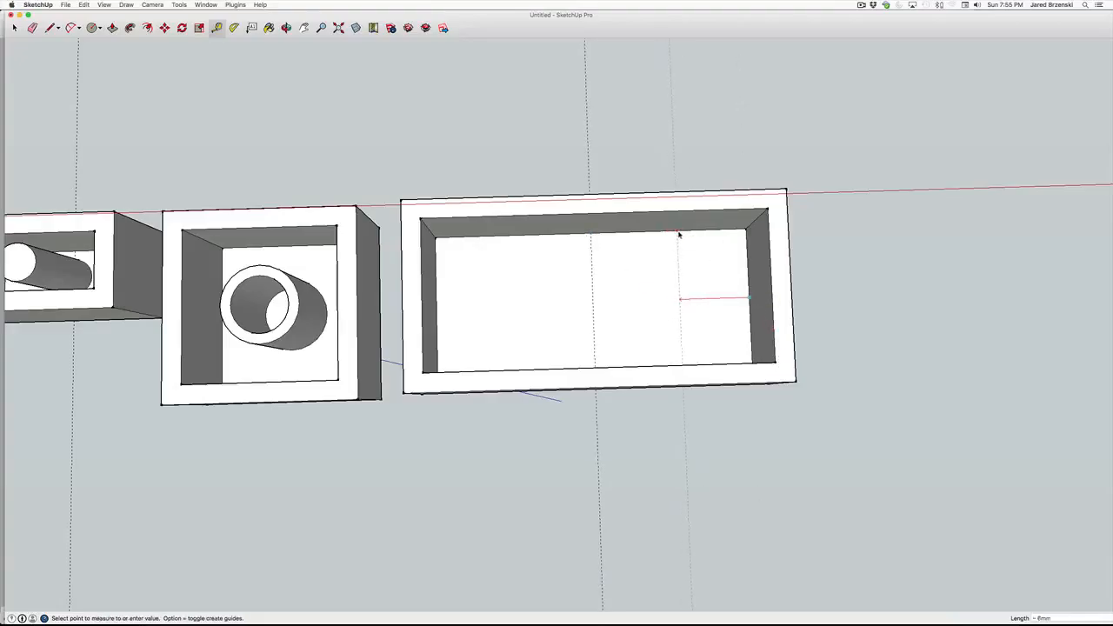
{"action": "key", "text": "Escape"}
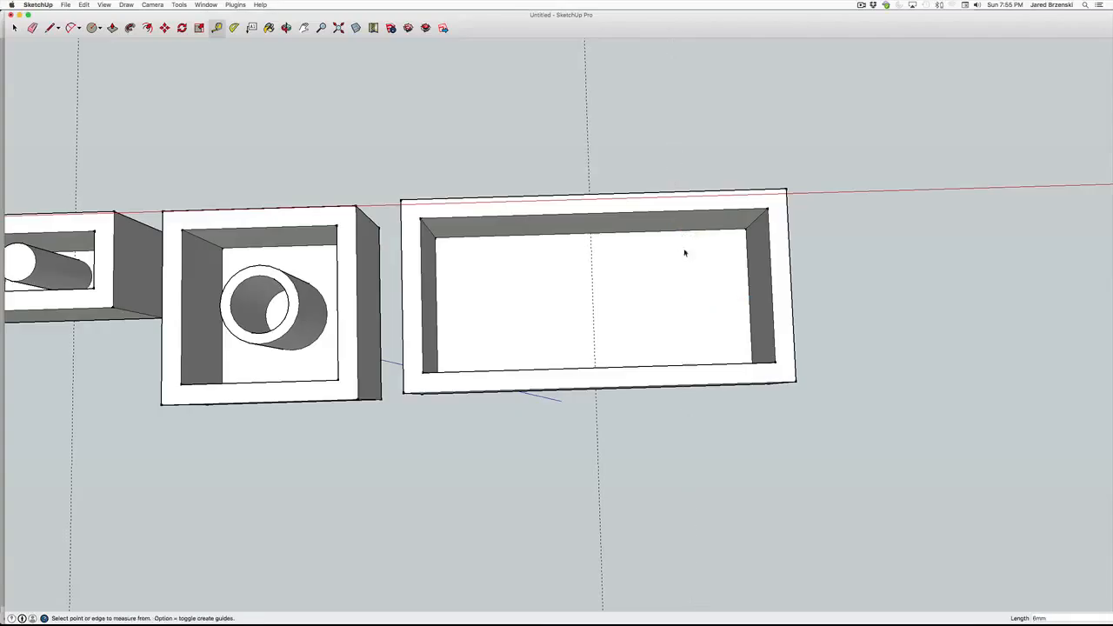
Check the spacing of the inner posts on the LEGO drawing in LayOut, and return to SketchUp.
{"action": "mouse_move", "coordinate": [767, 622]}
{"action": "left_click", "coordinate": [913, 607]}
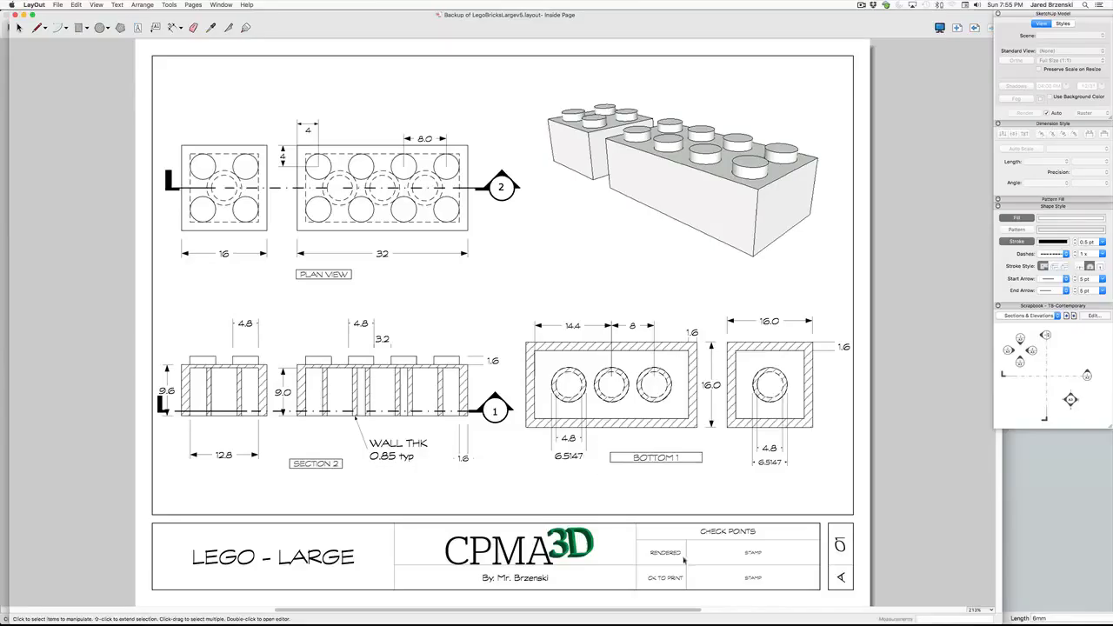
{"action": "mouse_move", "coordinate": [709, 620]}
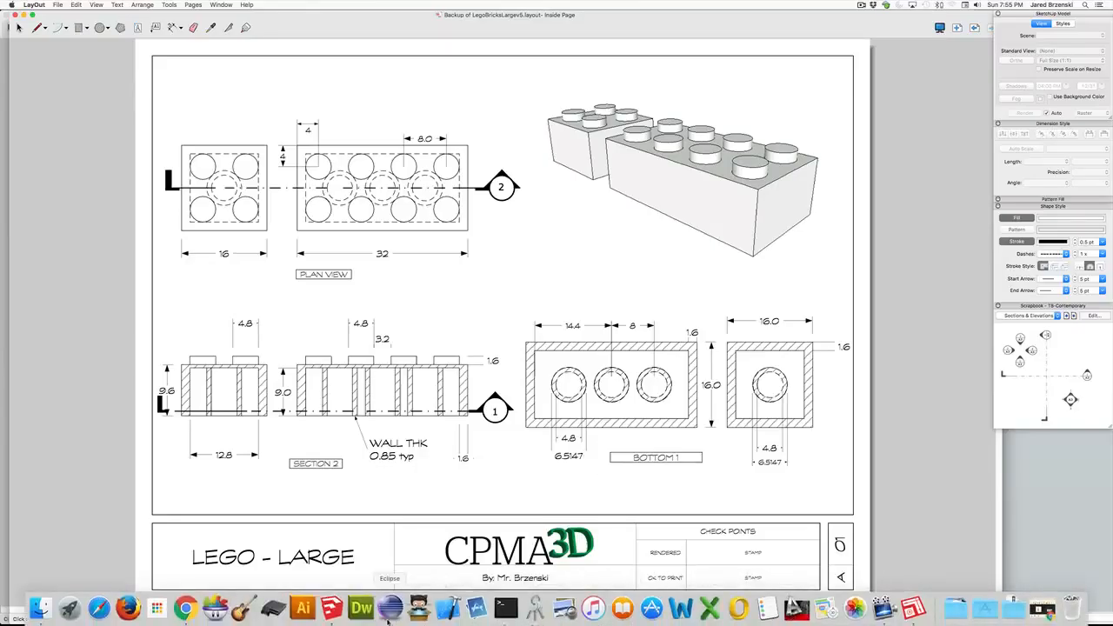
{"action": "left_click", "coordinate": [330, 609]}
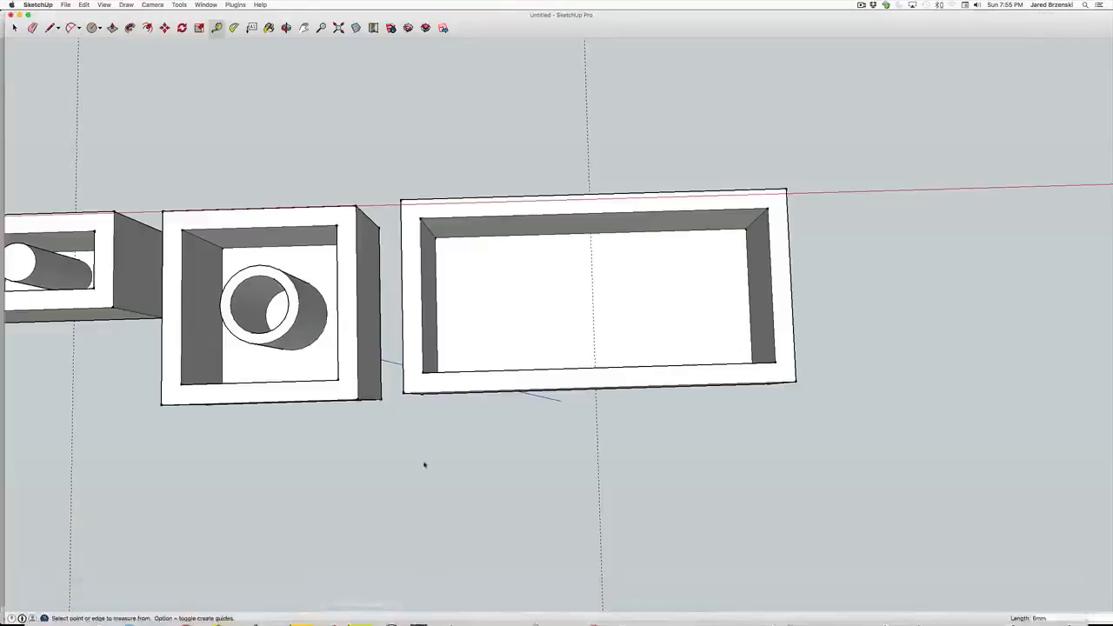
Add guides 8 mm to either side of the cavity's middle guide, plus a lengthwise guide along the floor's centreline.
{"action": "left_click", "coordinate": [593, 301]}
{"action": "key", "text": "Escape"}
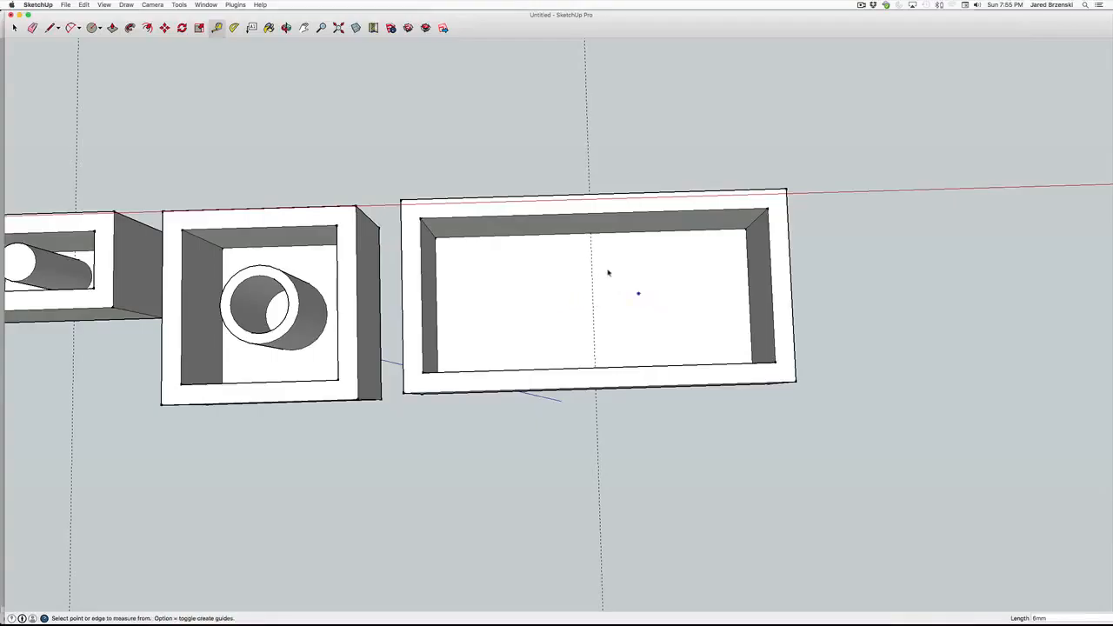
{"action": "left_click", "coordinate": [591, 266]}
{"action": "type", "text": "8"}
{"action": "key", "text": "Return"}
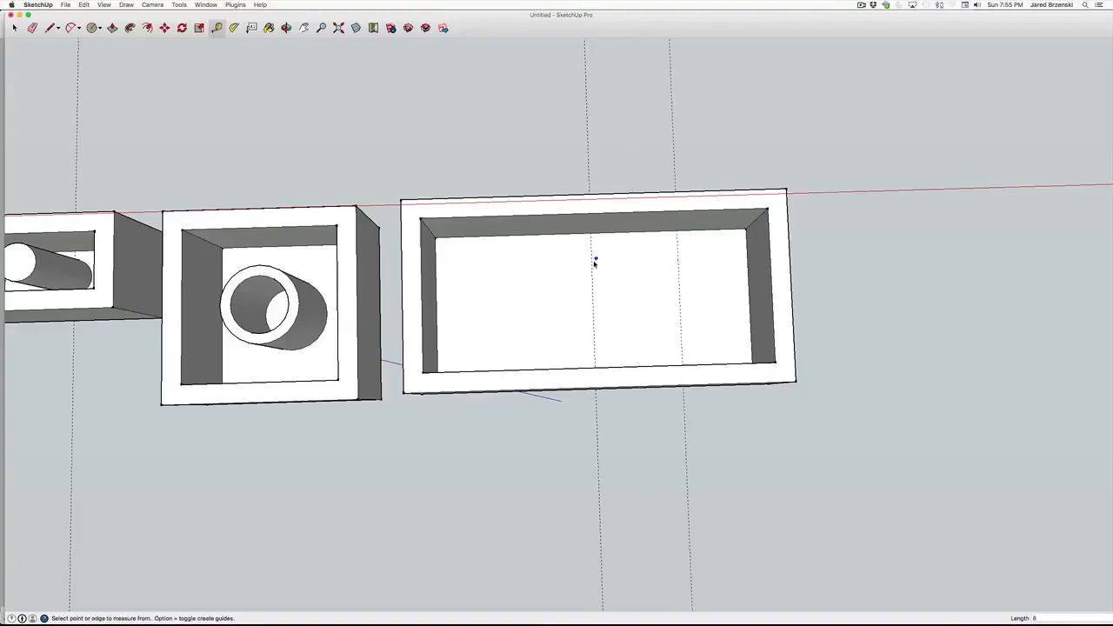
{"action": "left_click", "coordinate": [593, 262]}
{"action": "type", "text": "8"}
{"action": "key", "text": "Return"}
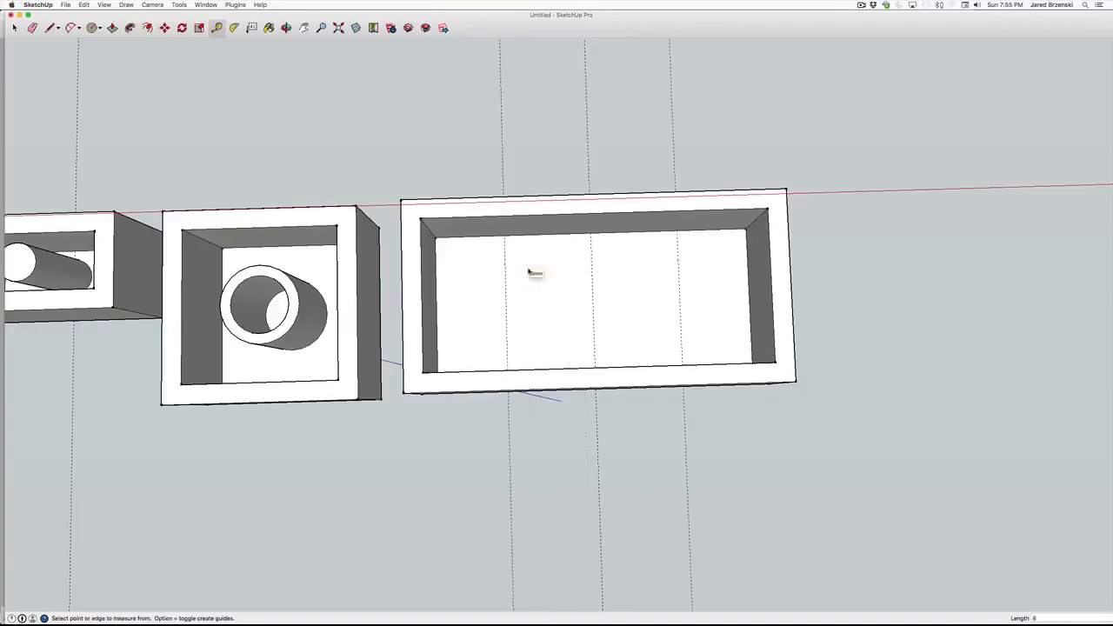
{"action": "left_click", "coordinate": [479, 240]}
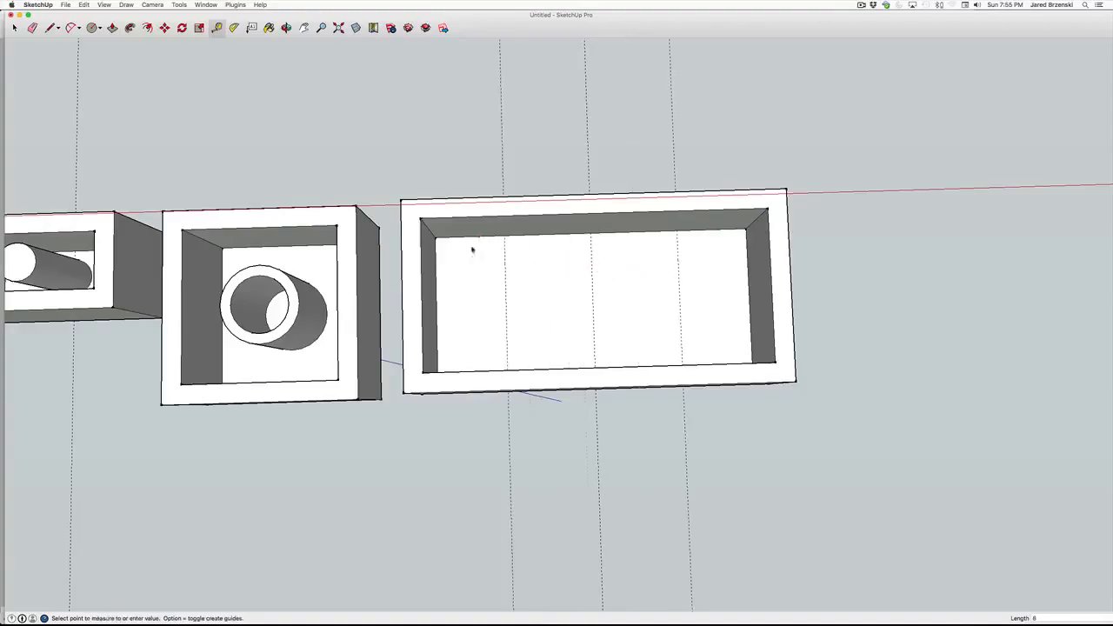
{"action": "left_click", "coordinate": [439, 305]}
Draw two concentric circles, the inner one 2.4 mm in radius, at each of the three guide intersections on the long brick's cavity floor.
{"action": "key", "text": "c"}
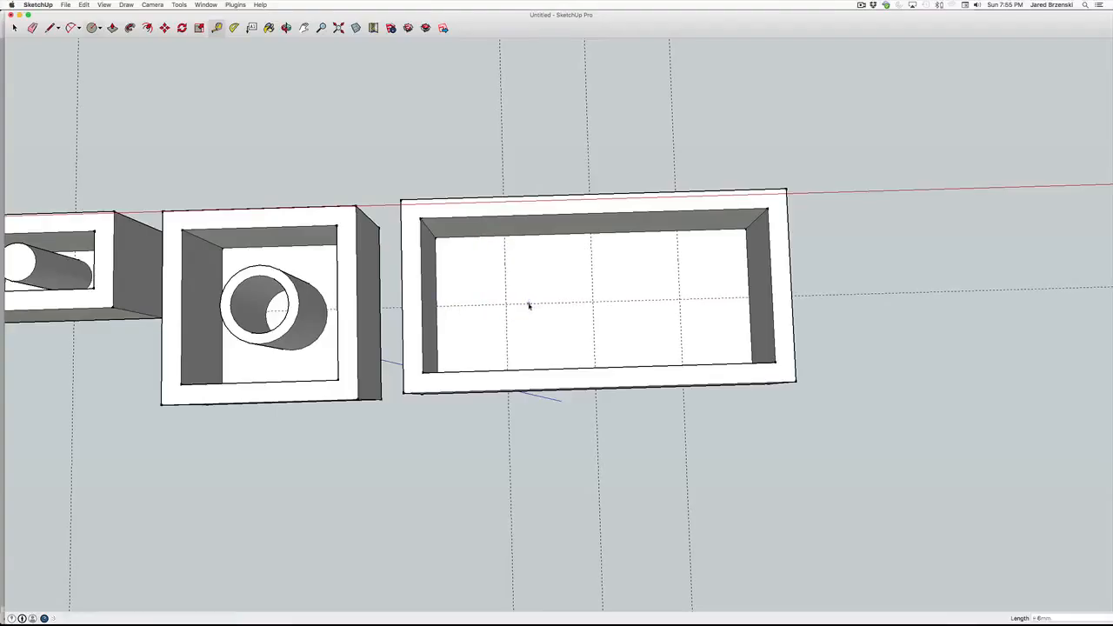
{"action": "left_click", "coordinate": [506, 305]}
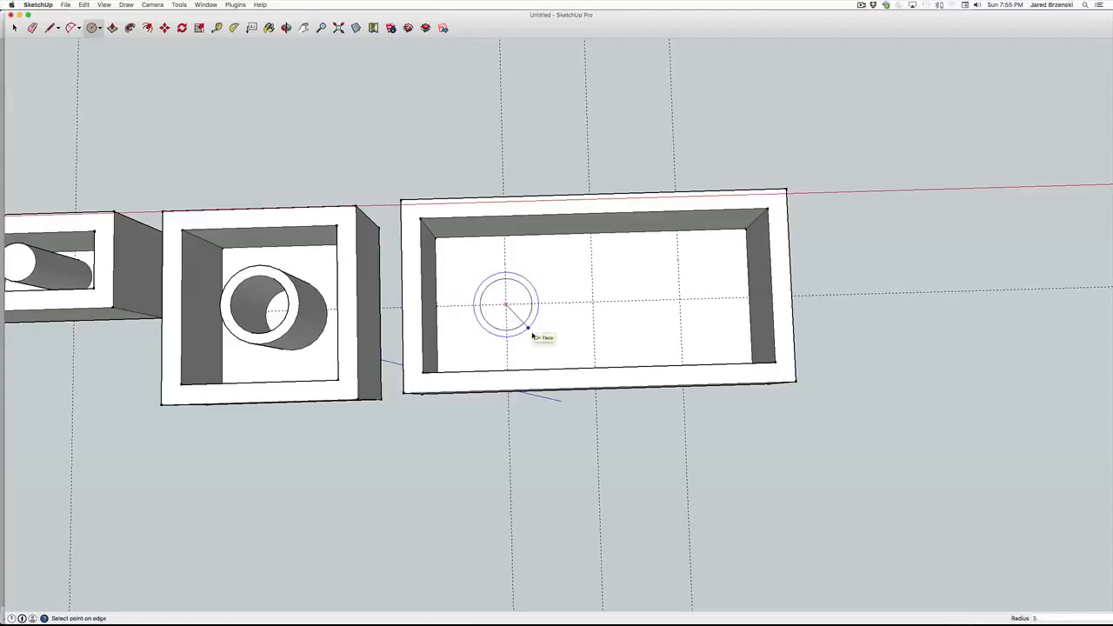
{"action": "left_click", "coordinate": [531, 332]}
{"action": "left_click", "coordinate": [592, 303]}
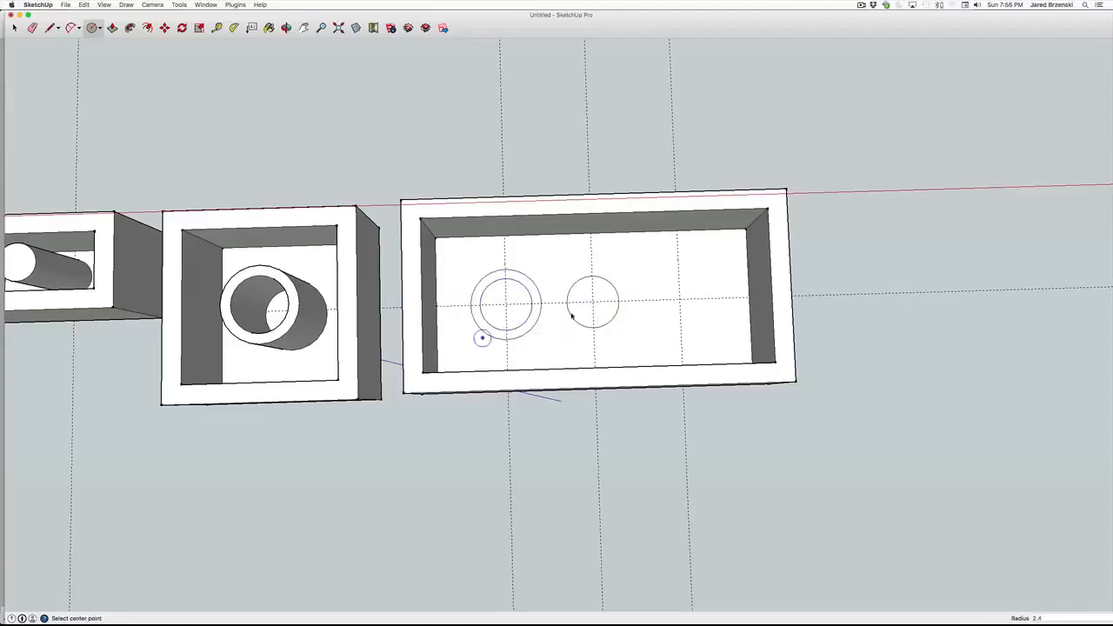
{"action": "left_click", "coordinate": [620, 325]}
{"action": "left_click", "coordinate": [679, 300]}
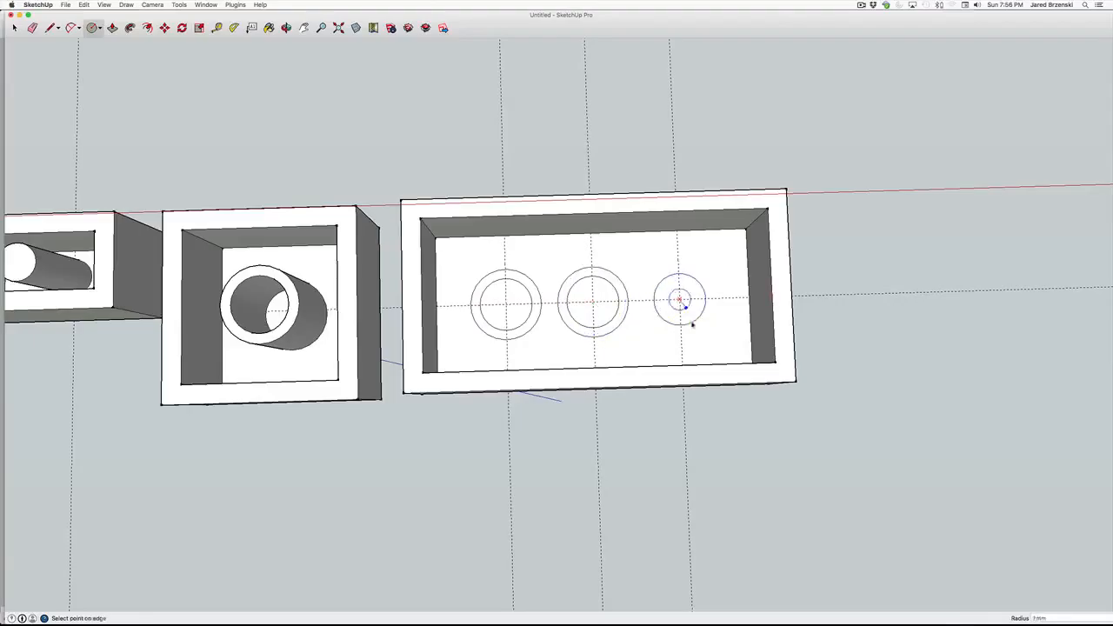
{"action": "left_click", "coordinate": [703, 333]}
Push/Pull the three rings on the cavity floor up to the long brick's rim, forming hollow inner posts.
{"action": "middle_click_drag", "start_coordinate": [703, 339], "coordinate": [699, 311]}
{"action": "key", "text": "p"}
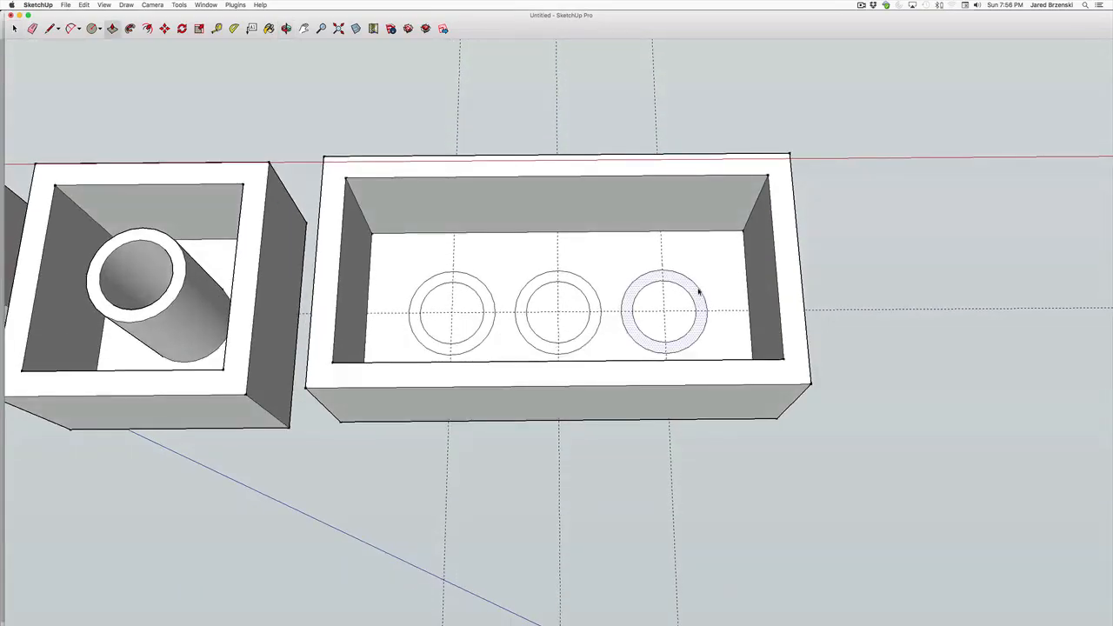
{"action": "left_click", "coordinate": [698, 293]}
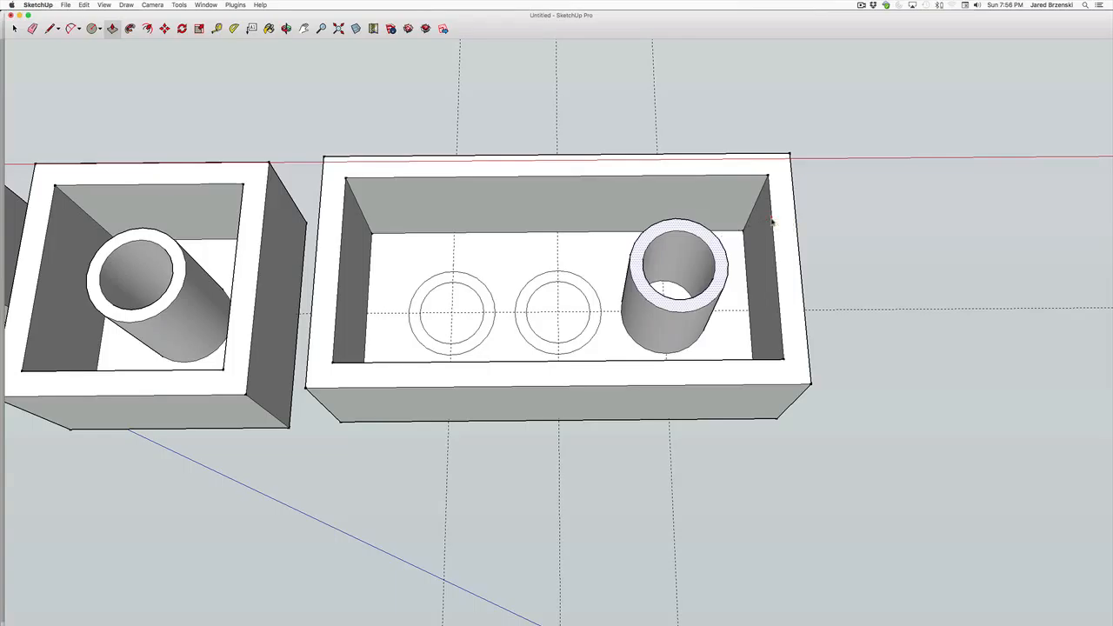
{"action": "left_click", "coordinate": [772, 222]}
{"action": "left_click", "coordinate": [586, 288]}
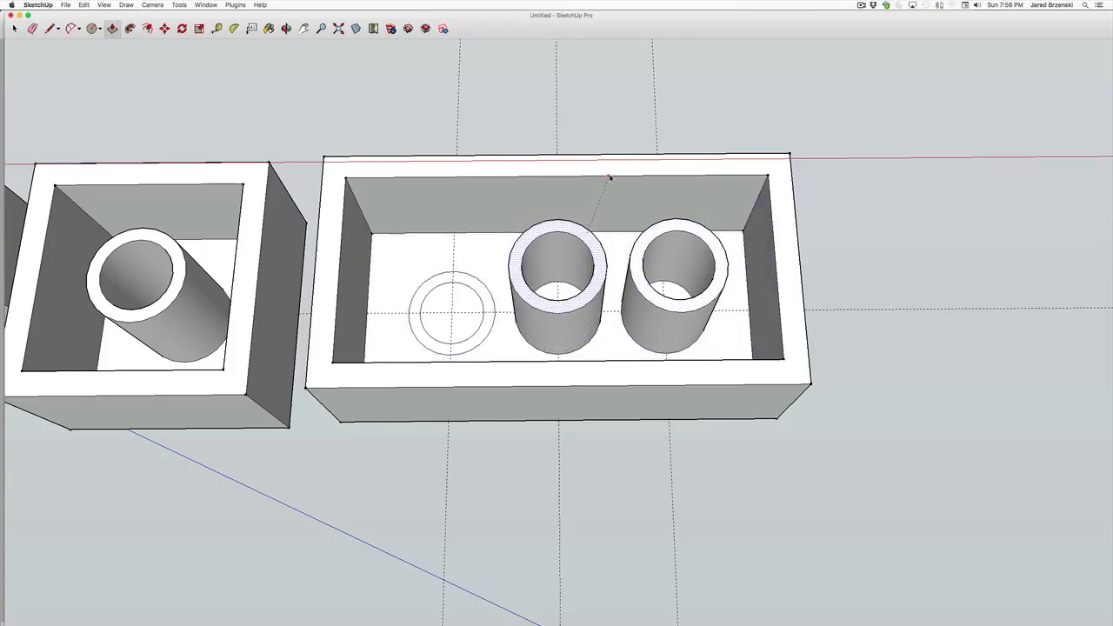
{"action": "left_click", "coordinate": [610, 177]}
{"action": "left_click", "coordinate": [479, 269]}
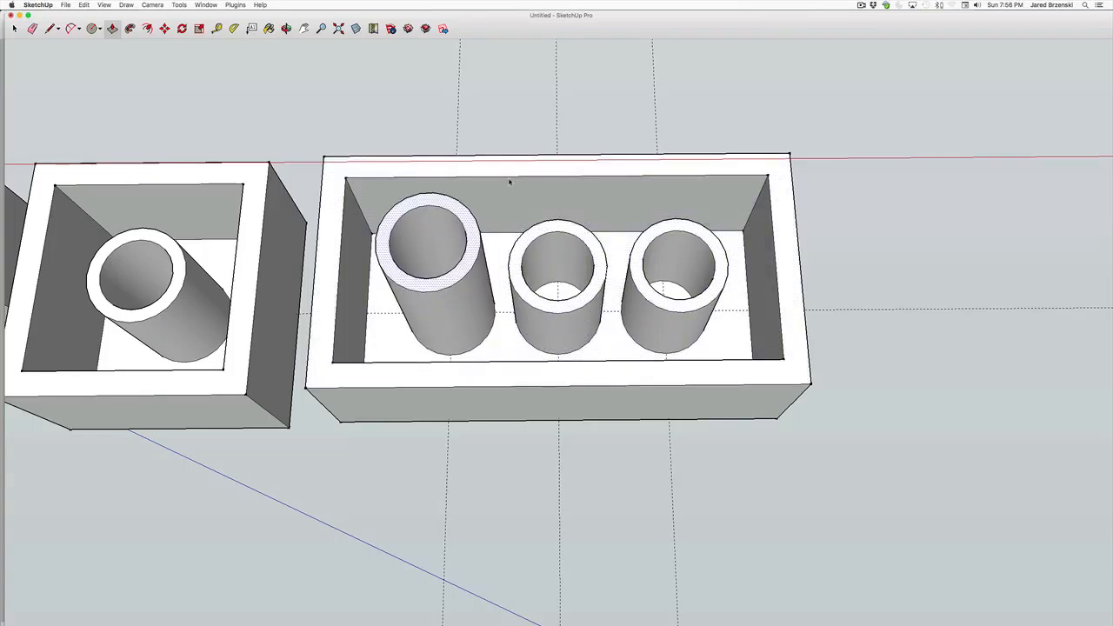
{"action": "left_click", "coordinate": [510, 182]}
Delete the construction guides running through the long brick.
{"action": "middle_click_drag", "start_coordinate": [510, 181], "coordinate": [579, 77]}
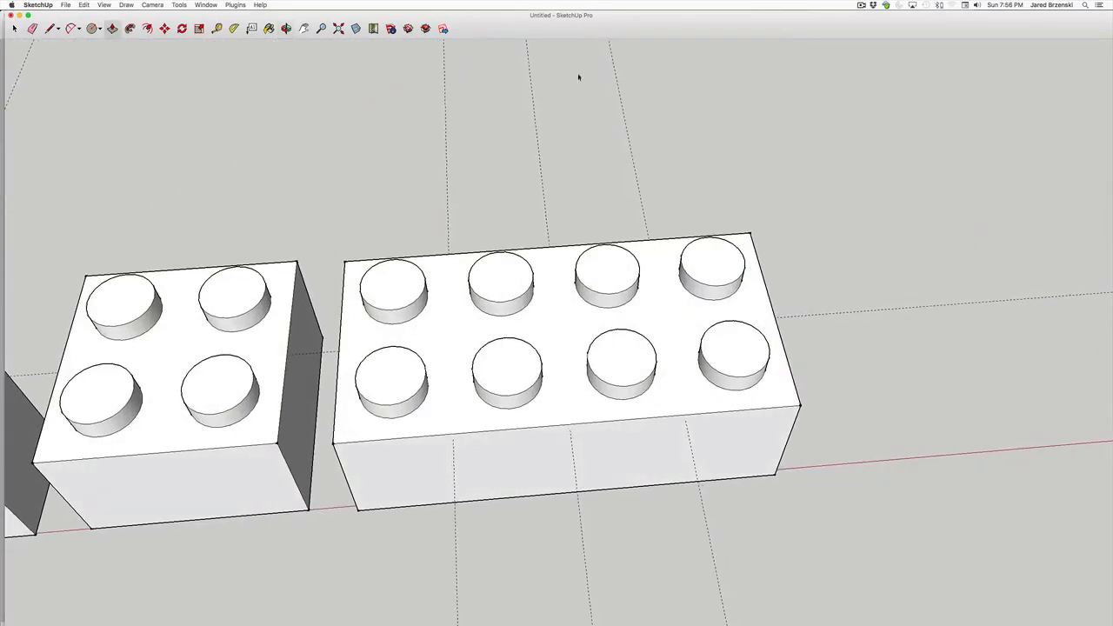
{"action": "key", "text": "space"}
Switch on the X-ray face style and examine how the inner posts sit between the studs in the bricks.
{"action": "left_click", "coordinate": [73, 5]}
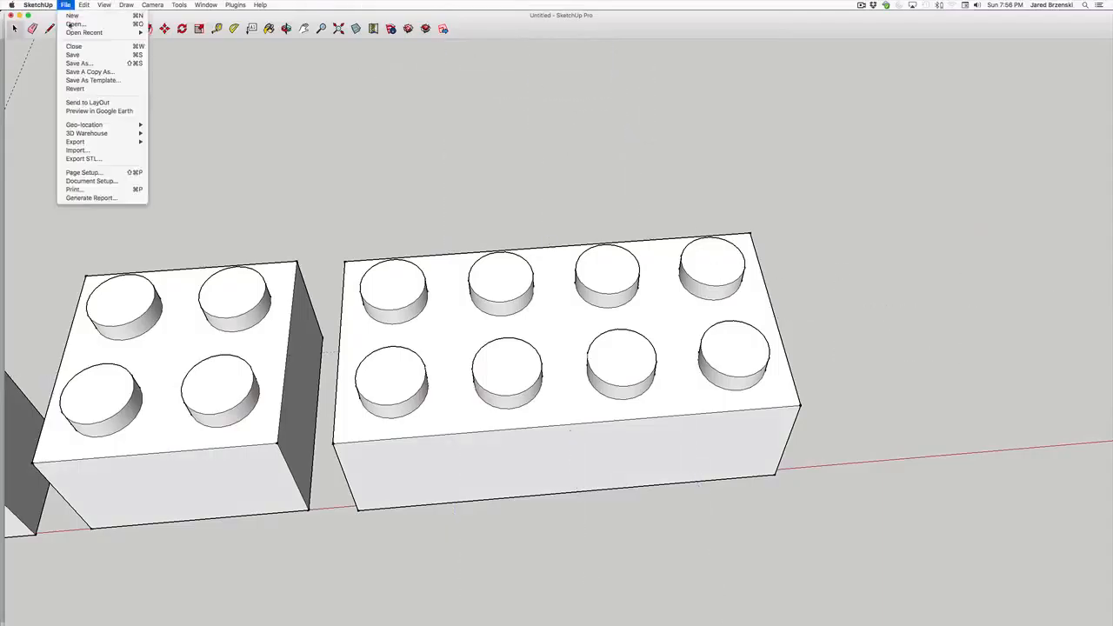
{"action": "mouse_move", "coordinate": [103, 5]}
{"action": "mouse_move", "coordinate": [139, 116]}
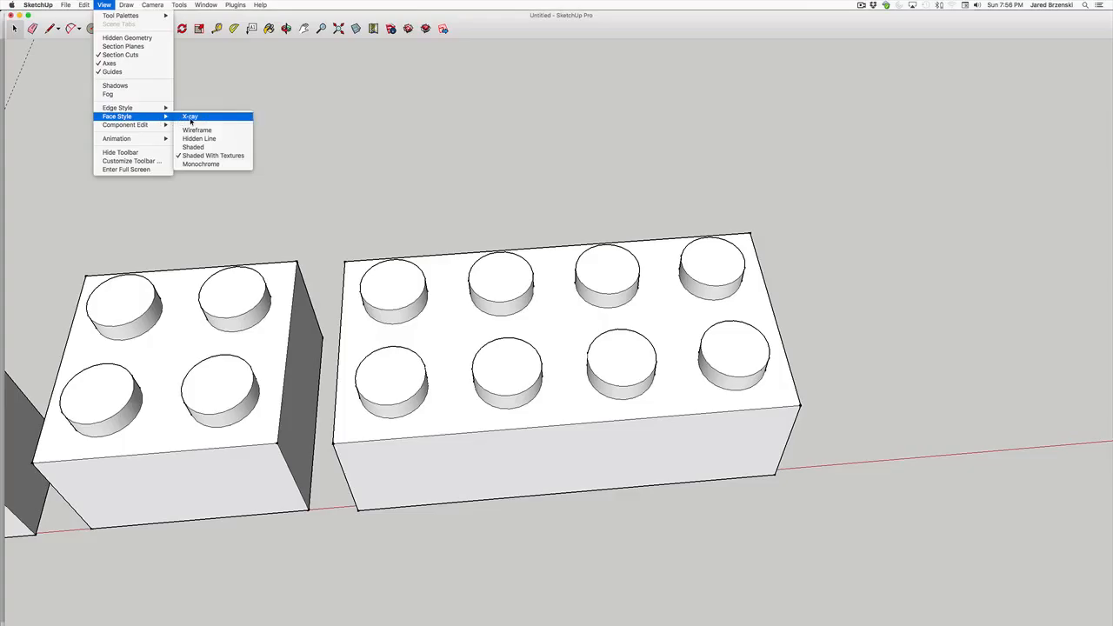
{"action": "left_click", "coordinate": [190, 115]}
{"action": "middle_click_drag", "start_coordinate": [716, 165], "coordinate": [692, 430]}
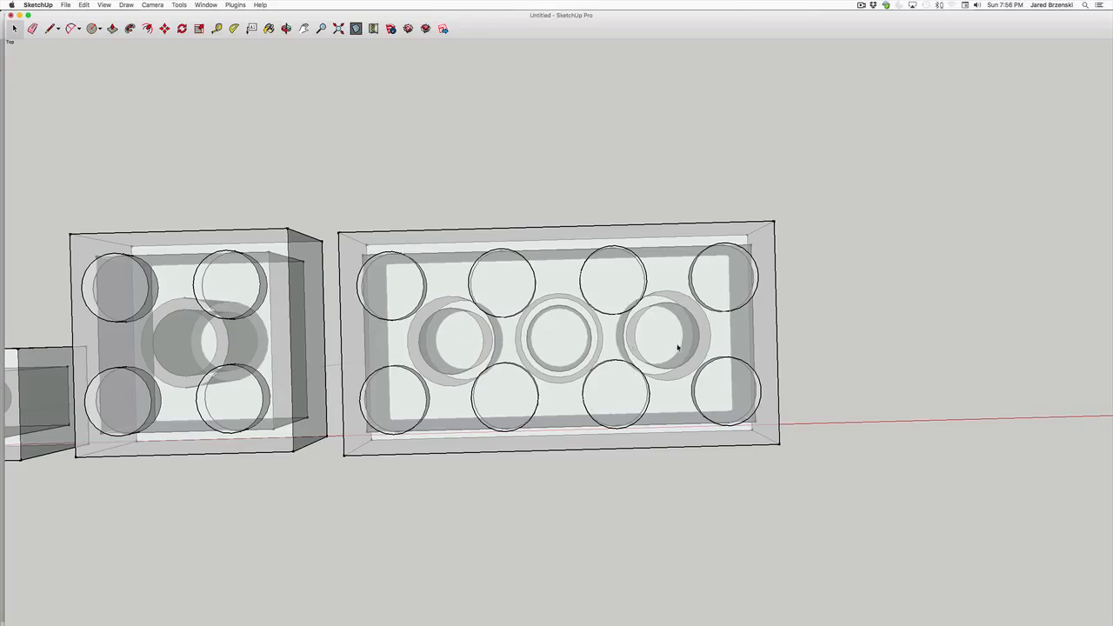
{"action": "middle_click_drag", "start_coordinate": [679, 348], "coordinate": [502, 291]}
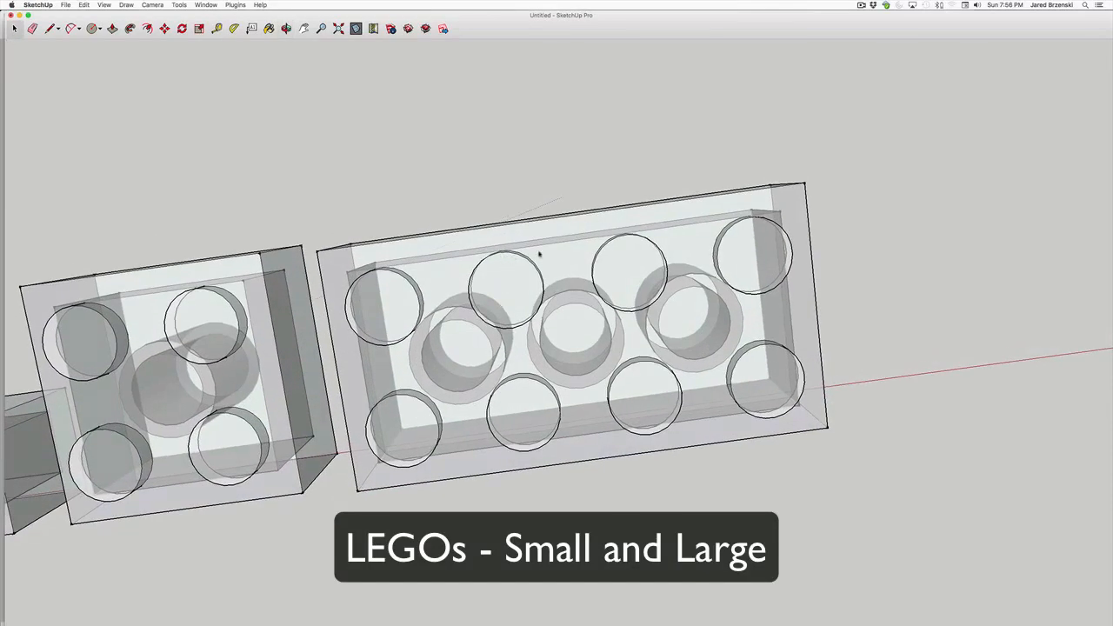
{"action": "middle_click_drag", "start_coordinate": [683, 291], "coordinate": [581, 244]}
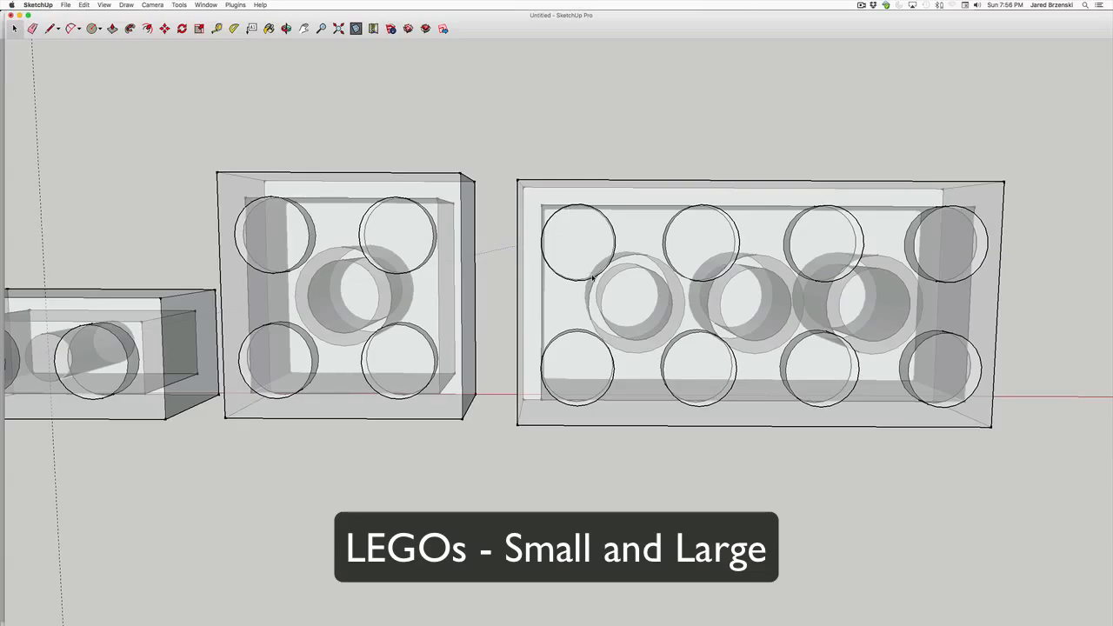
{"action": "middle_click_drag", "start_coordinate": [592, 277], "coordinate": [624, 278]}
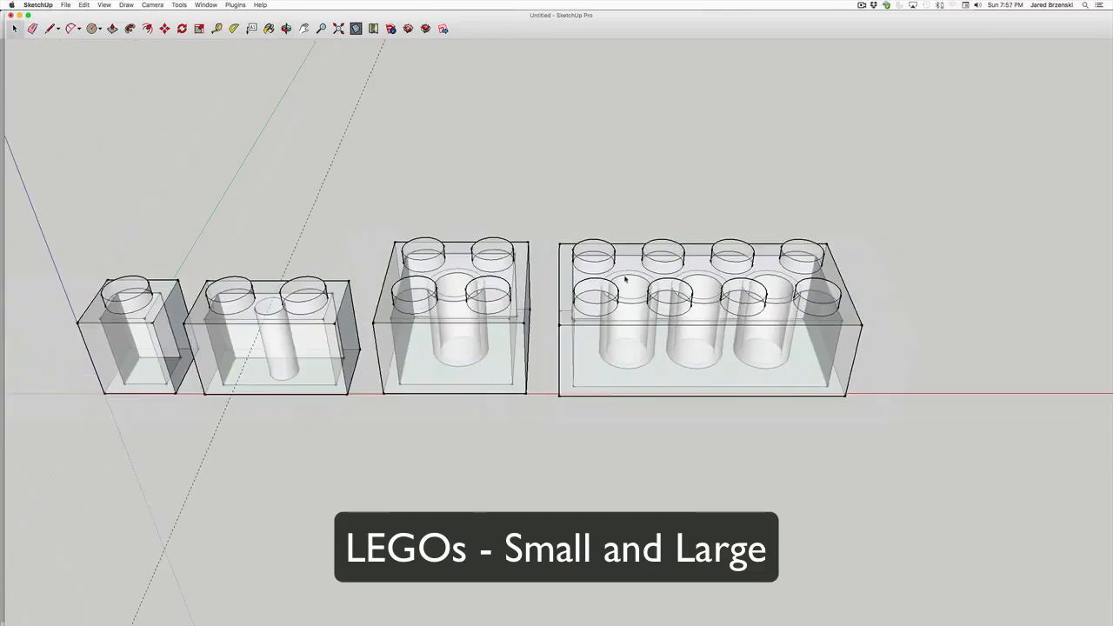
{"action": "scroll", "coordinate": [625, 279], "scroll_direction": "down", "scroll_amount": 1}
{"action": "middle_click_drag", "start_coordinate": [326, 352], "coordinate": [451, 325], "text": "shift"}
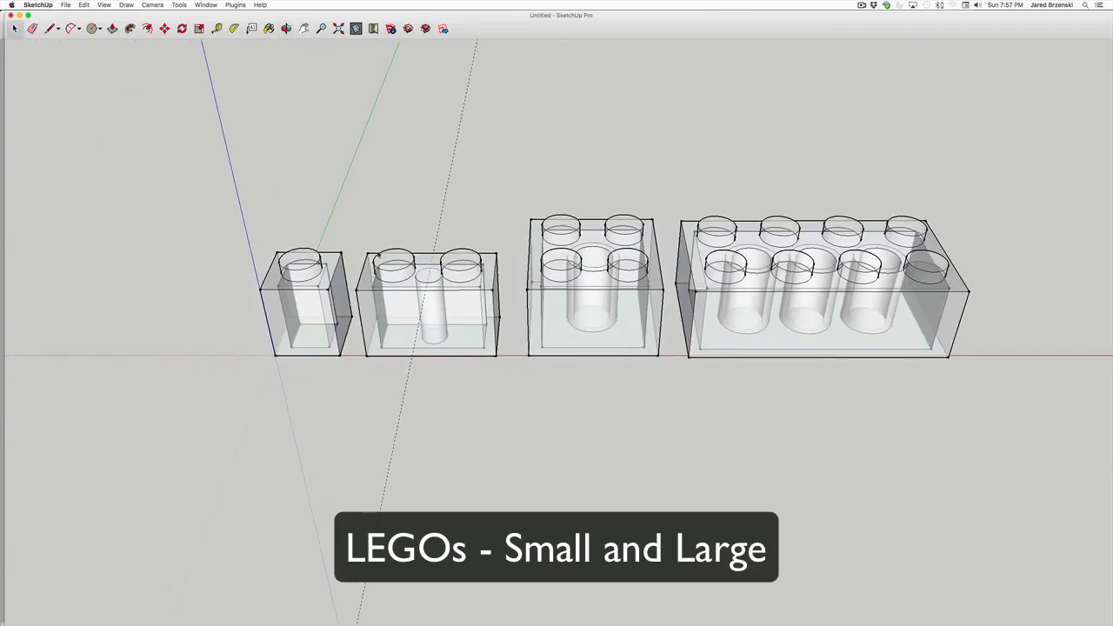
Switch off the X-ray face style and view all four finished bricks together.
{"action": "left_click", "coordinate": [104, 5]}
{"action": "mouse_move", "coordinate": [155, 116]}
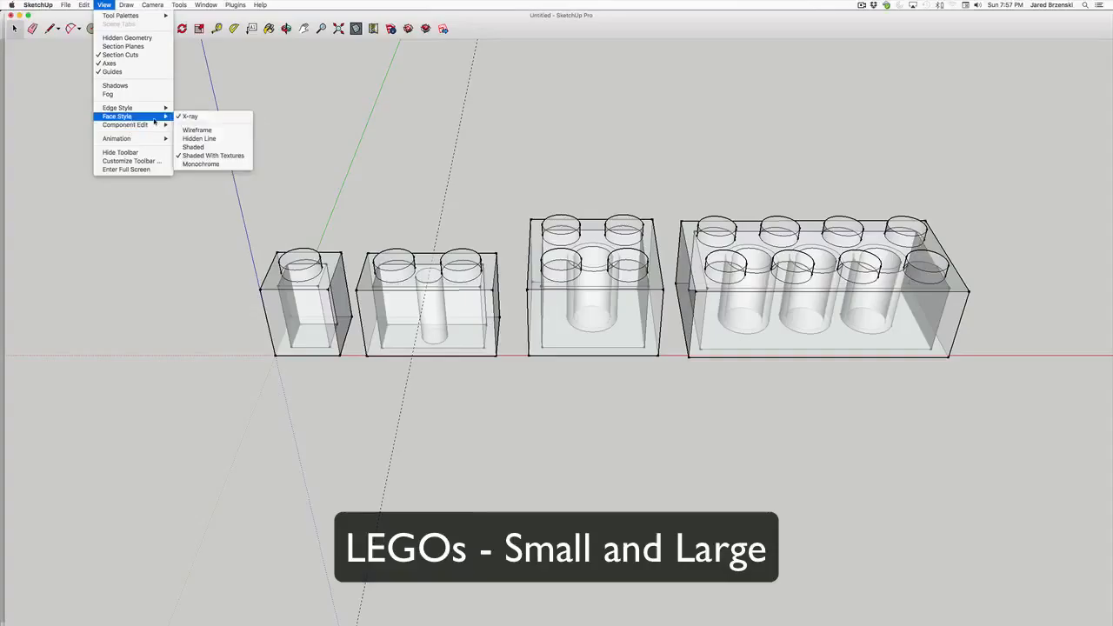
{"action": "left_click", "coordinate": [208, 117]}
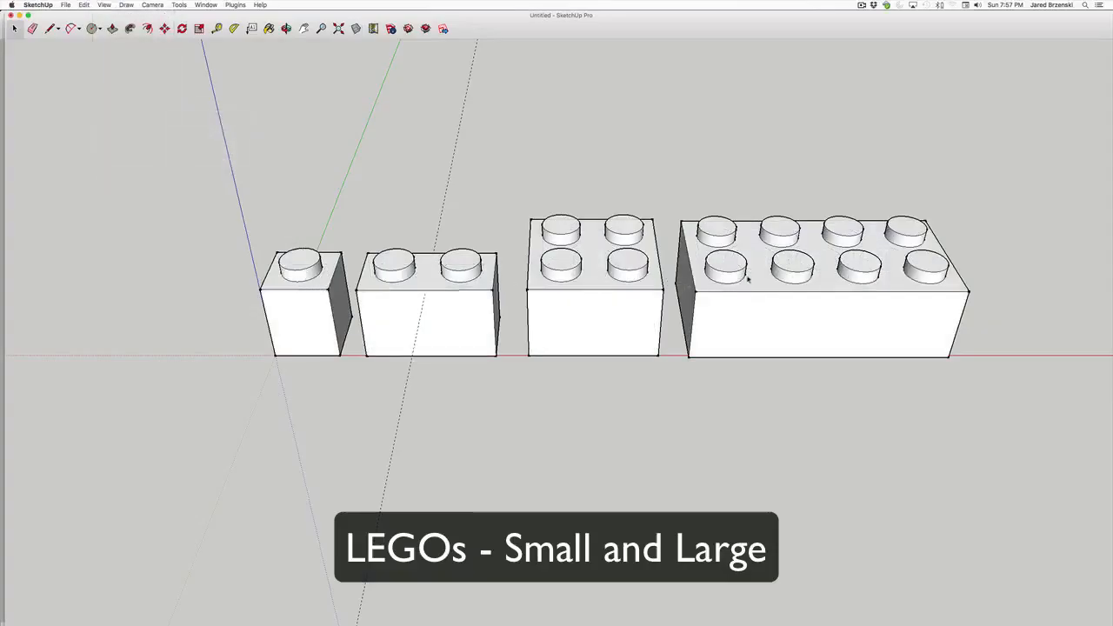
{"action": "scroll", "coordinate": [727, 252], "scroll_direction": "down", "scroll_amount": 3}
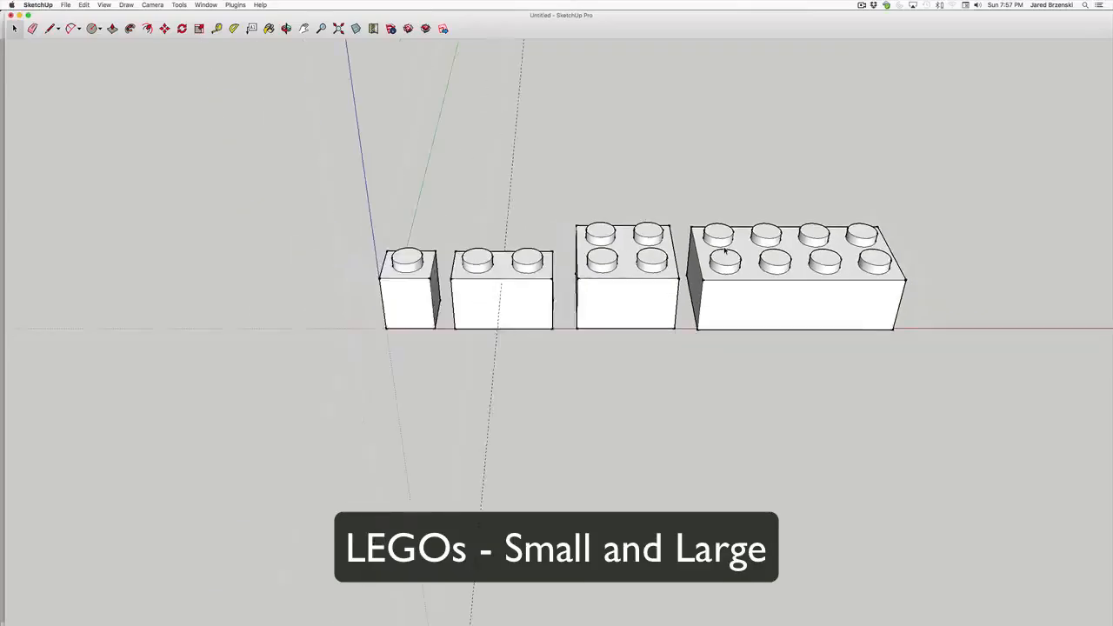